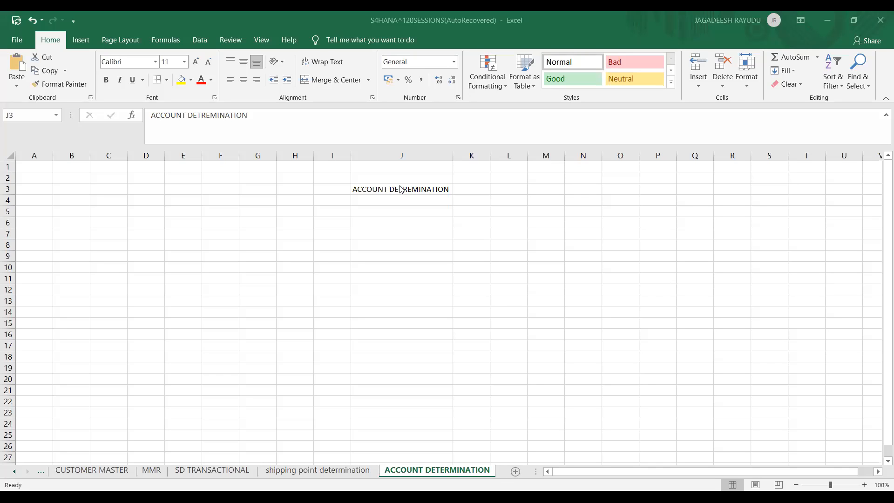
pyautogui.click(399, 187)
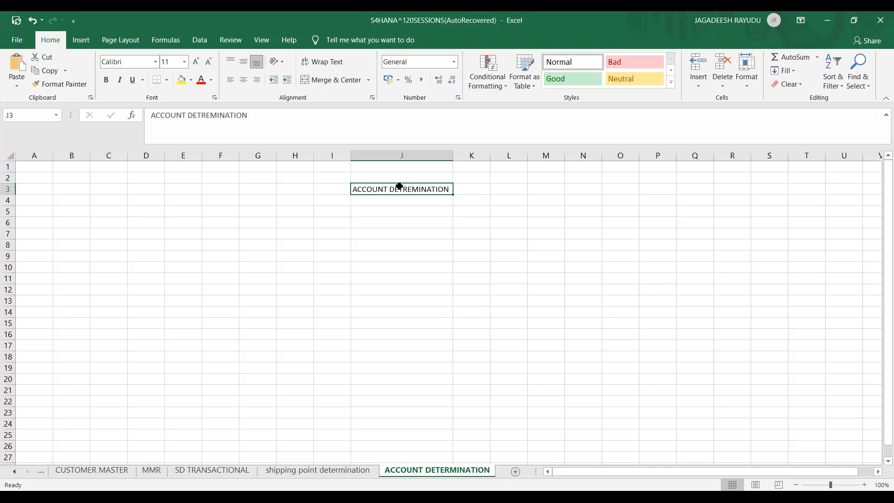
pyautogui.click(295, 222)
pyautogui.click(281, 264)
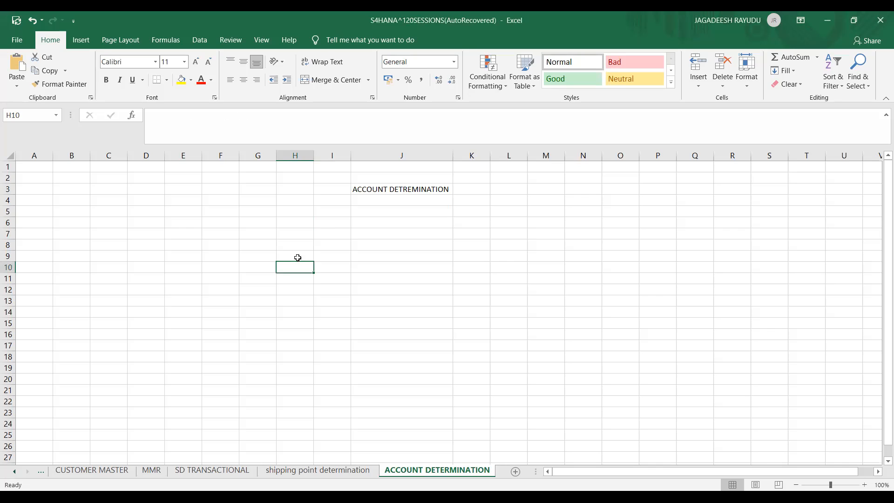
pyautogui.click(400, 188)
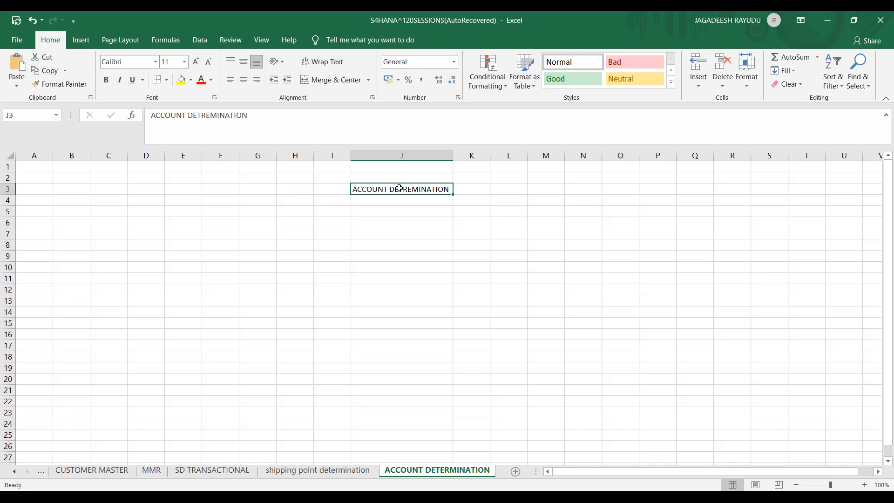
pyautogui.click(296, 211)
pyautogui.click(395, 189)
# Switch to SAP and display the document flow of the proposed outbound delivery using transaction VL03N.
pyautogui.hotkey('alt', 'Tab')
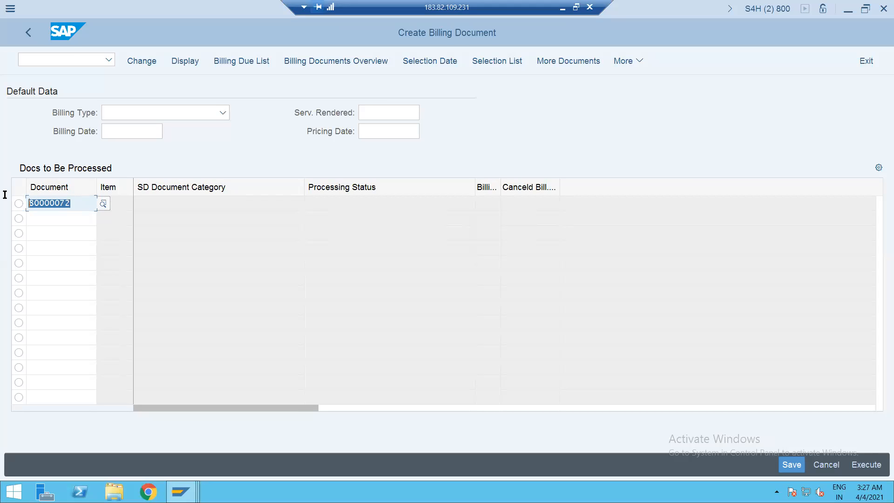
pyautogui.click(56, 57)
pyautogui.write('/NVL03N')
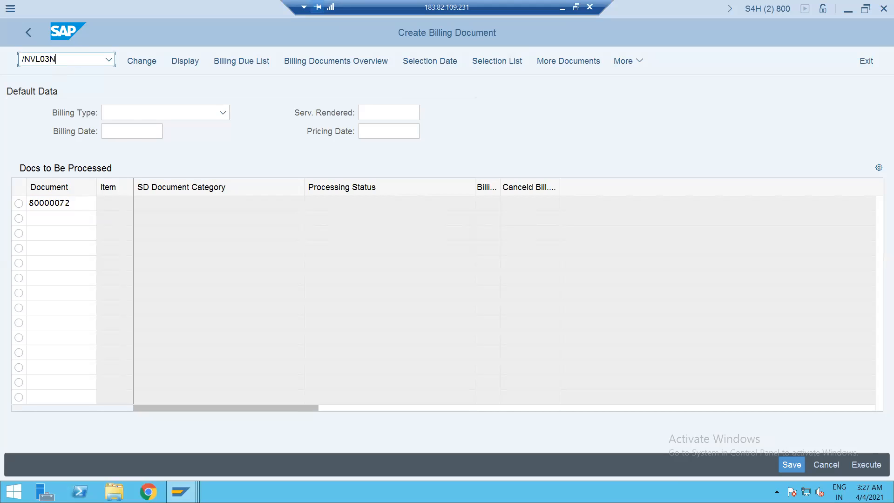
pyautogui.press('Return')
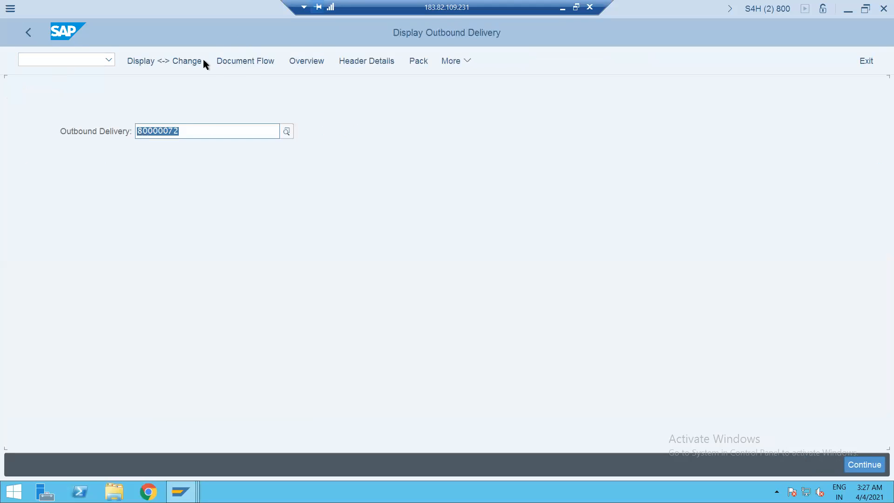
pyautogui.click(247, 66)
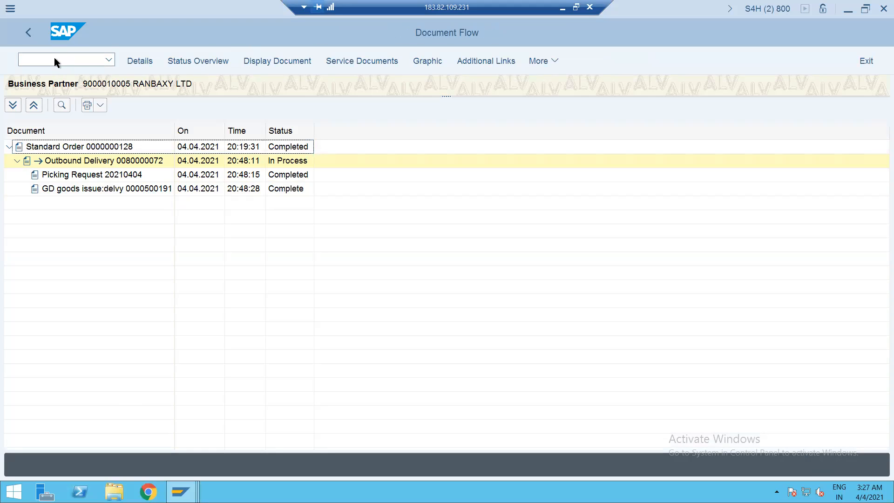
# Create and save an F2 invoice for the proposed outbound delivery using transaction VF01.
pyautogui.write('/NVF01')
pyautogui.press('Return')
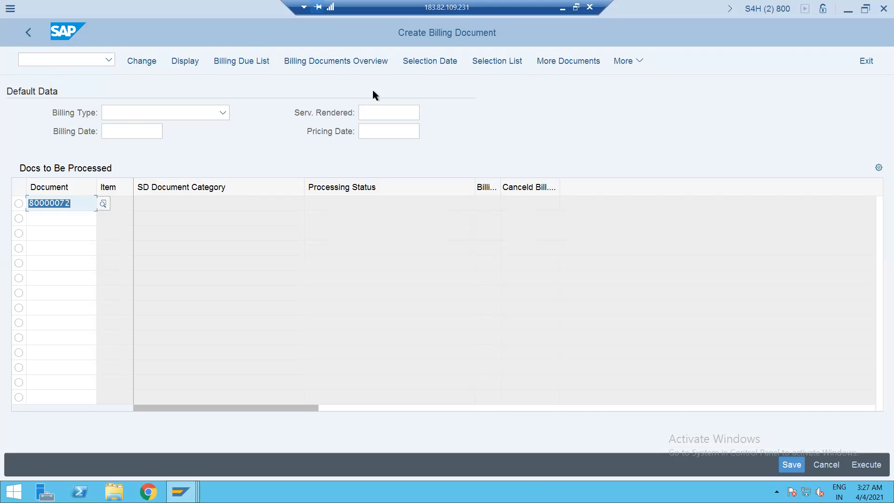
pyautogui.click(862, 464)
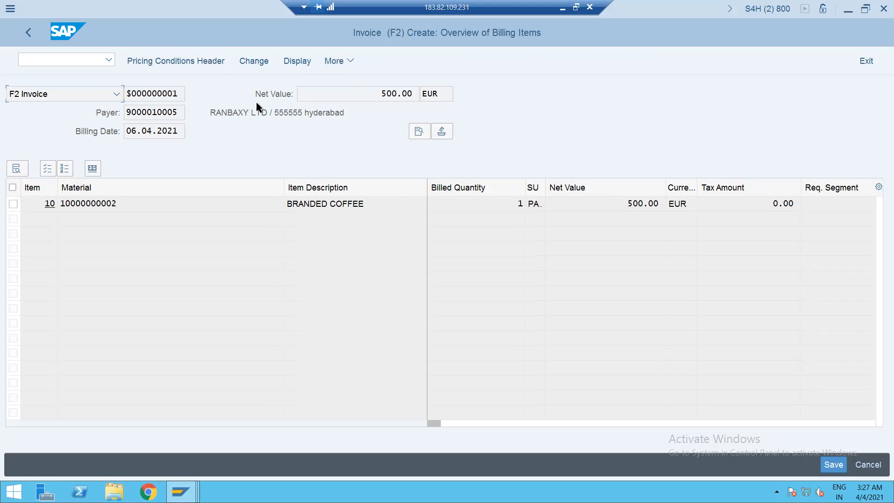
pyautogui.click(833, 464)
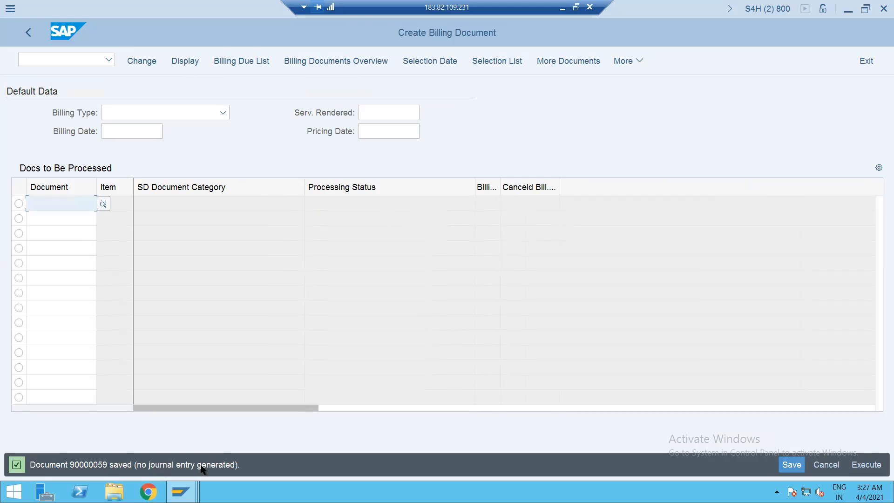
# Try to release the newly saved billing document to accounting using transaction VF02.
pyautogui.click(49, 57)
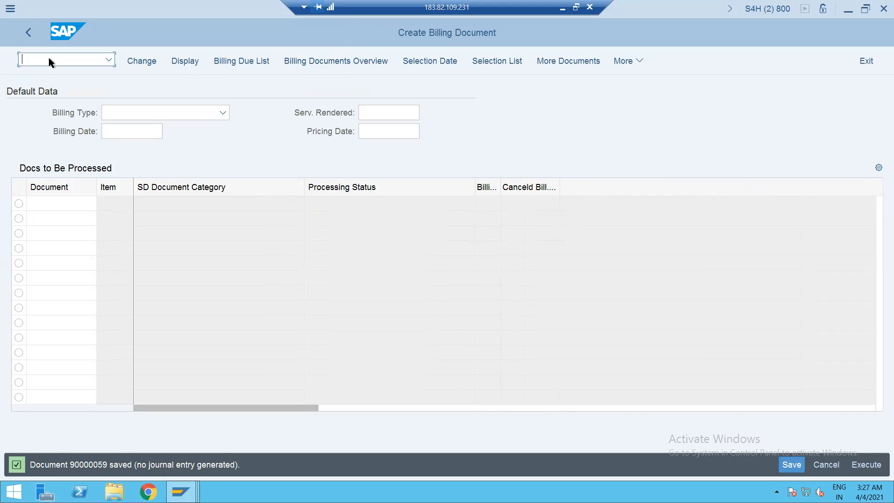
pyautogui.write('/NVF02')
pyautogui.press('Return')
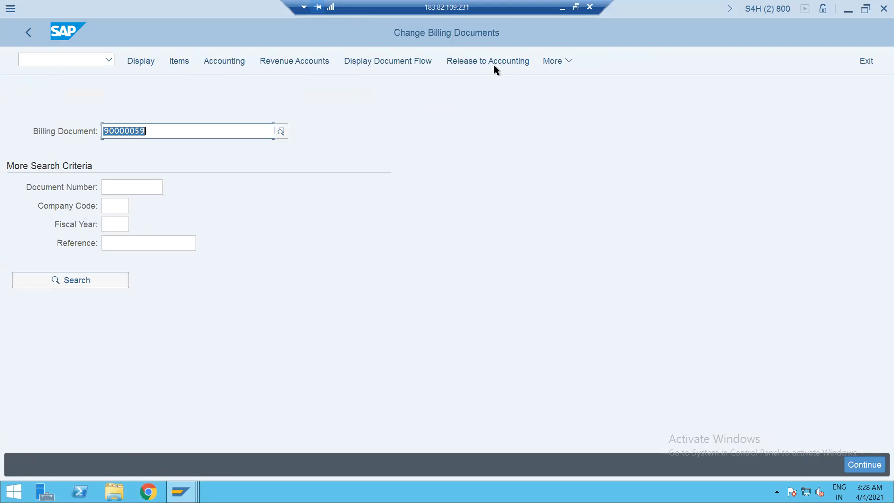
pyautogui.click(489, 61)
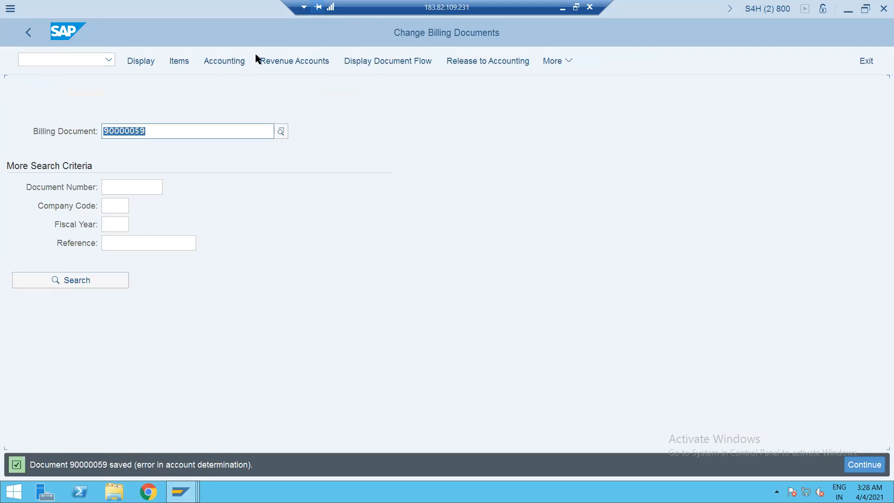
# Examine the billing document's revenue account determination analysis, checking the KOFI accesses under condition type PR00 in procedure KOFI00.
pyautogui.click(284, 63)
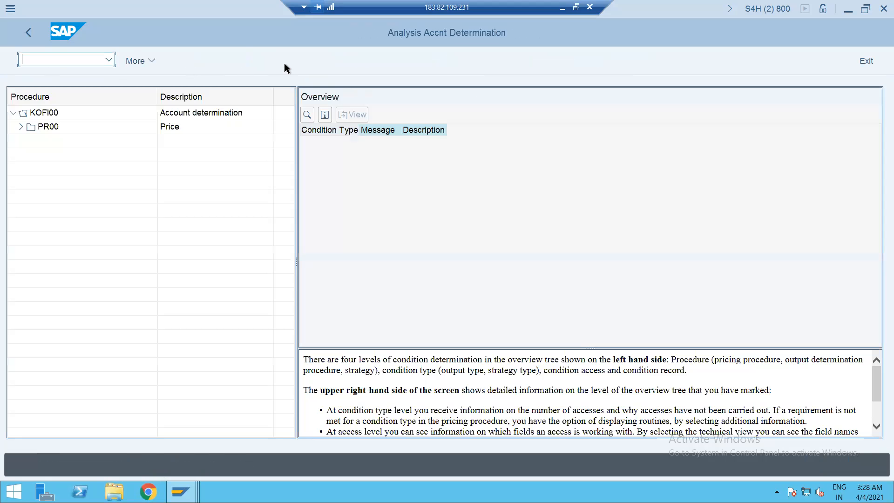
pyautogui.click(19, 127)
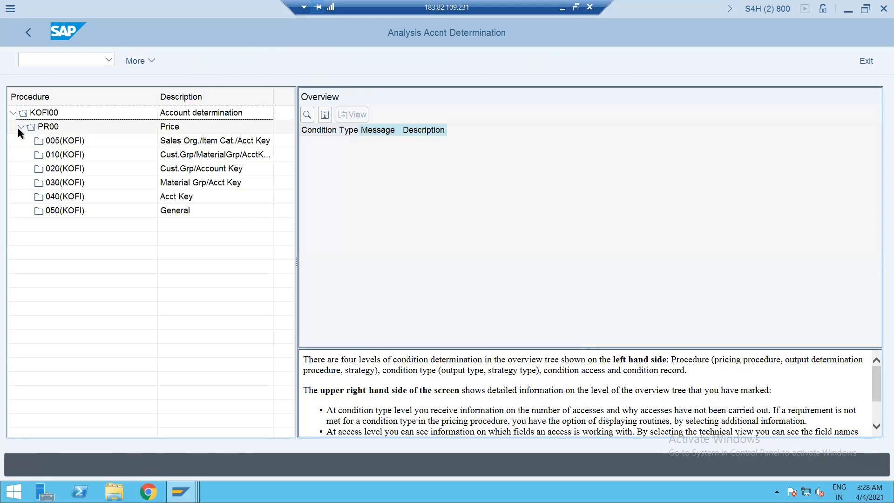
pyautogui.click(54, 144)
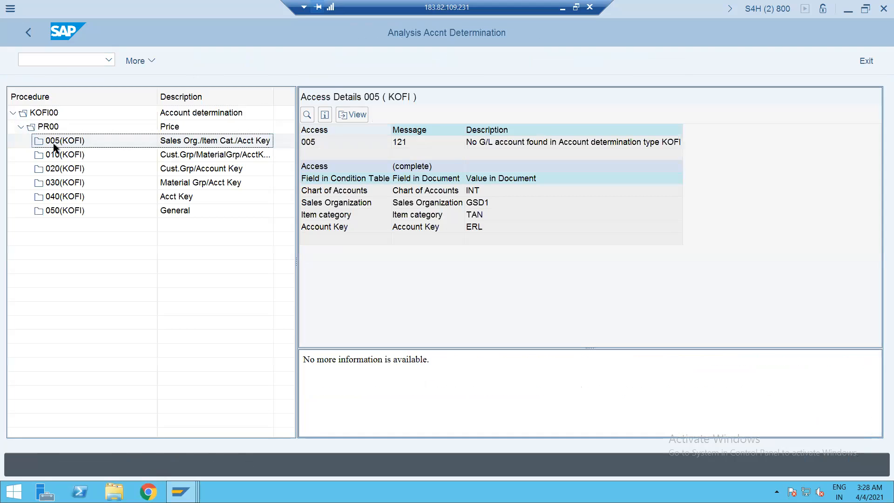
pyautogui.click(58, 158)
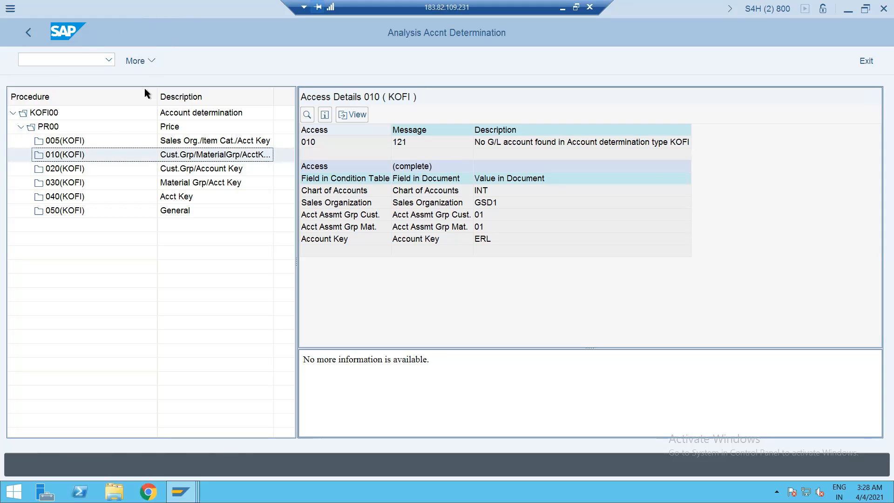
pyautogui.click(69, 170)
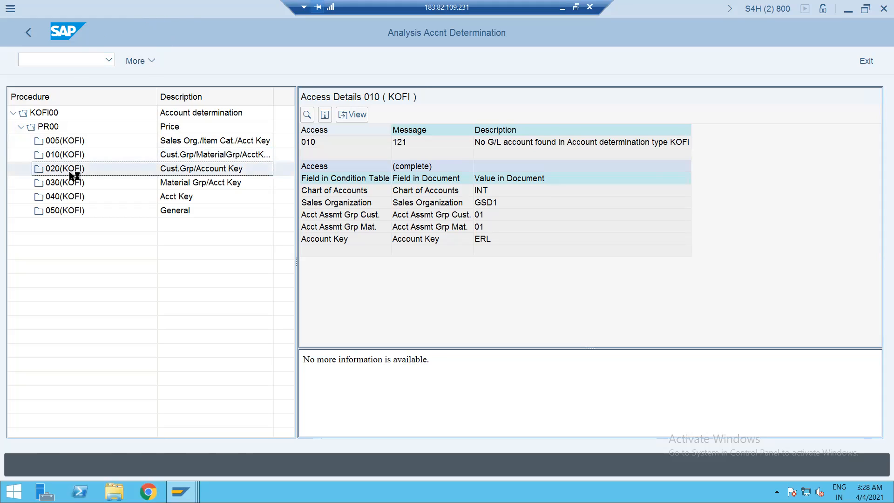
pyautogui.click(73, 197)
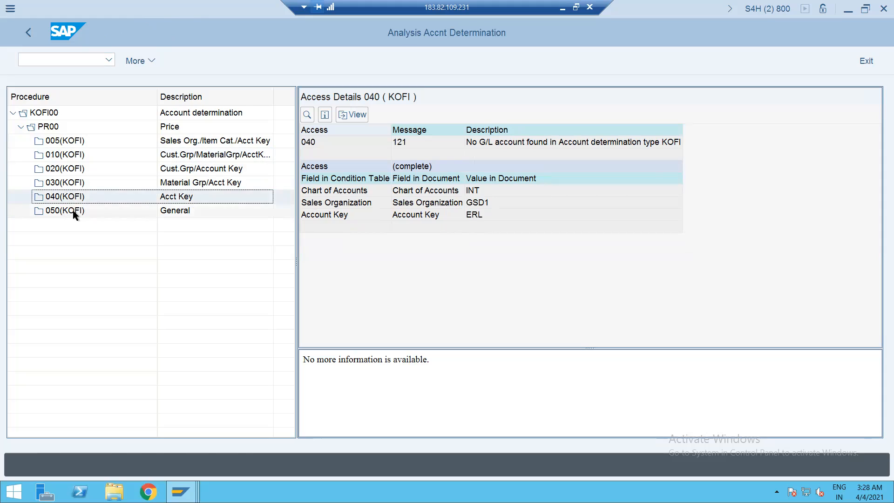
pyautogui.click(72, 210)
pyautogui.click(73, 196)
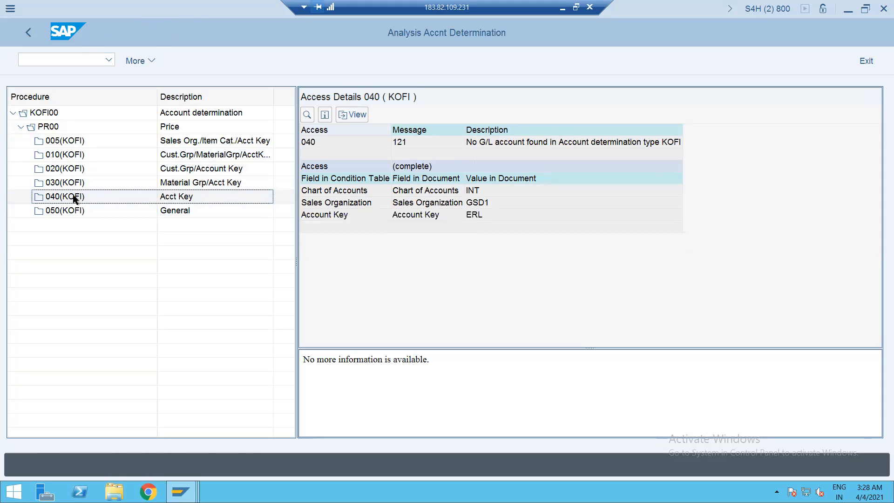
pyautogui.click(73, 183)
# Open the SAP reference implementation guide using transaction SPRO.
pyautogui.click(52, 68)
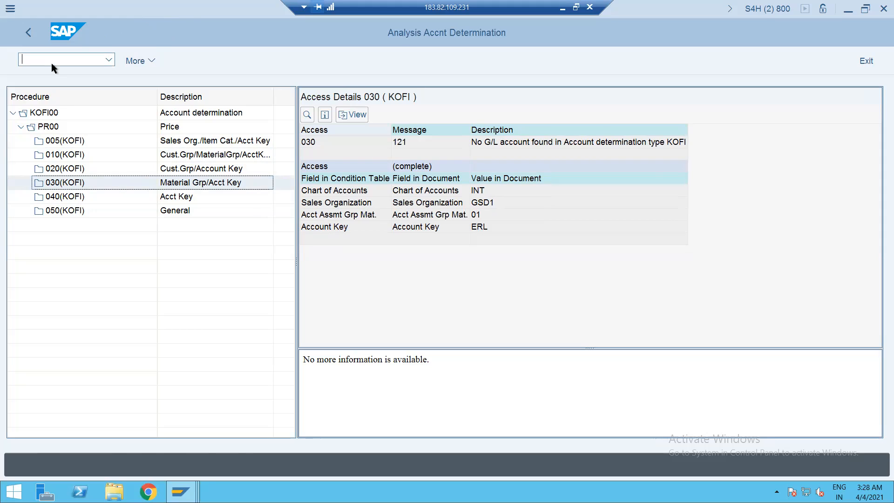
pyautogui.write('/NSPRO')
pyautogui.press('Return')
pyautogui.click(159, 66)
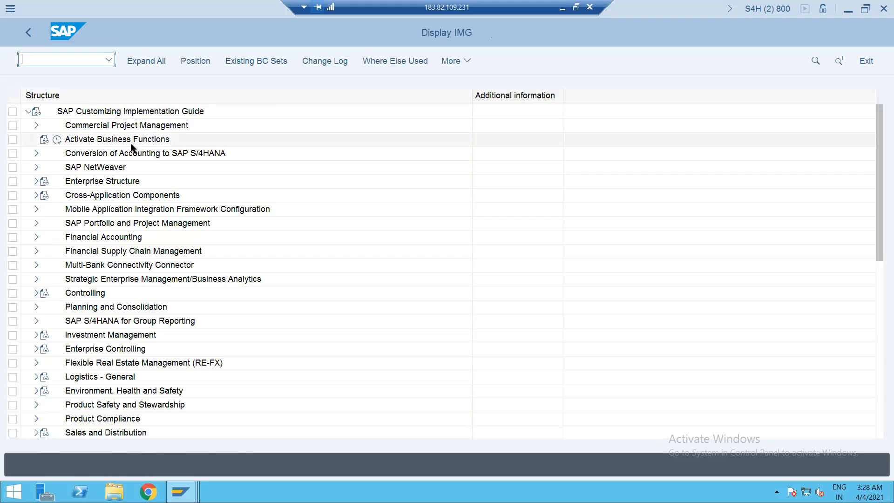
# Expand the Sales and Distribution node in the SAP Customizing Implementation Guide.
pyautogui.click(93, 223)
pyautogui.press('Down')
pyautogui.press('Down')
pyautogui.press('Down')
pyautogui.press('Down')
pyautogui.press('Down')
pyautogui.press('Down')
pyautogui.press('Down')
pyautogui.press('Down')
pyautogui.press('Down')
pyautogui.press('Down')
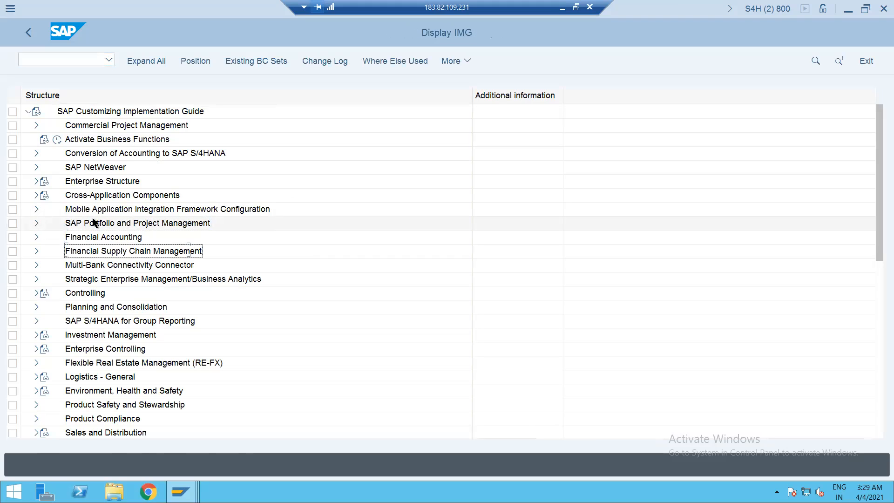
pyautogui.press('Down')
pyautogui.press('Down')
pyautogui.press('Down')
pyautogui.press('Down')
pyautogui.press('Down')
pyautogui.press('Down')
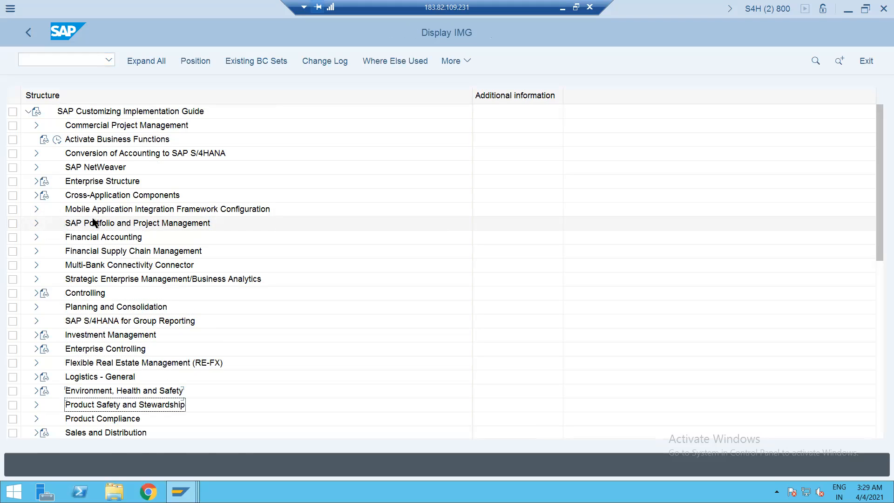
pyautogui.press('Up')
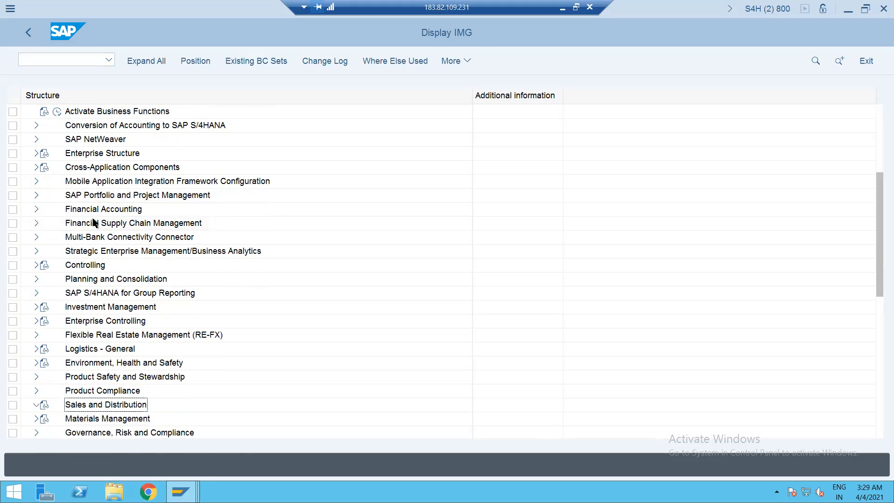
pyautogui.press('Right')
# Expand Basic Functions, Account Assignment/Costing and Revenue Account Determination under Sales and Distribution.
pyautogui.press('Down')
pyautogui.press('Down')
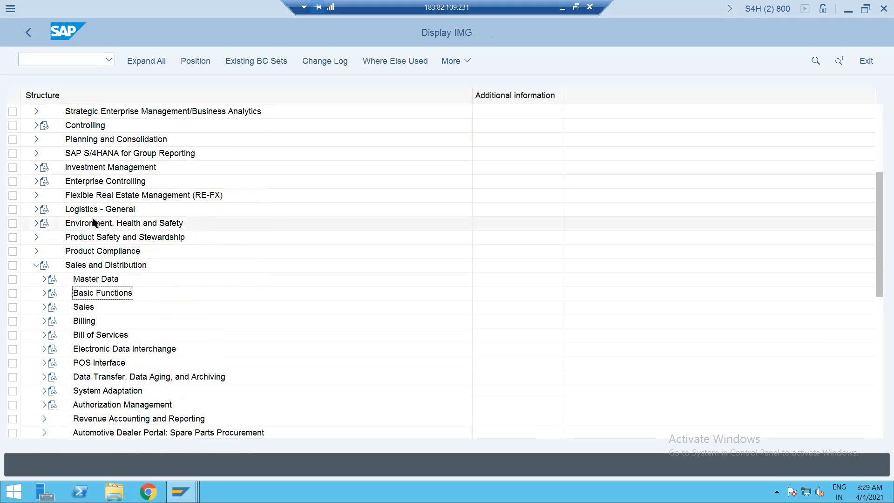
pyautogui.press('Right')
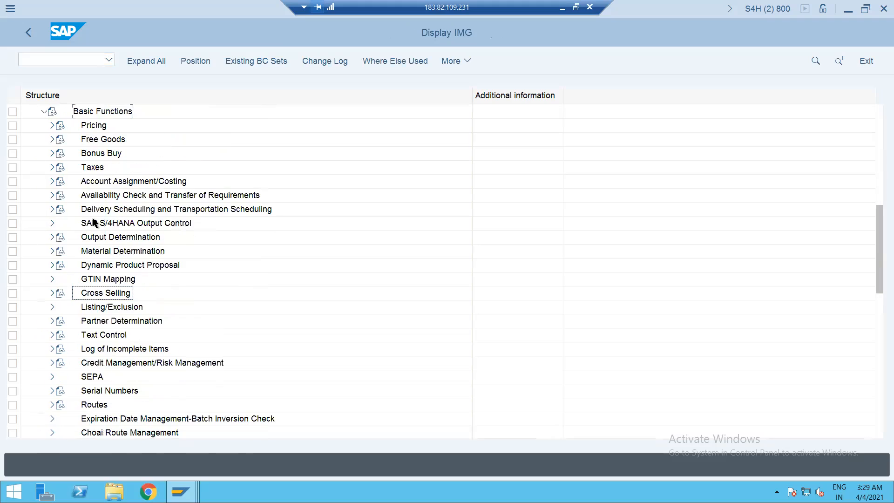
pyautogui.press('Down')
pyautogui.press('Down')
pyautogui.press('Down')
pyautogui.press('Down')
pyautogui.press('Down')
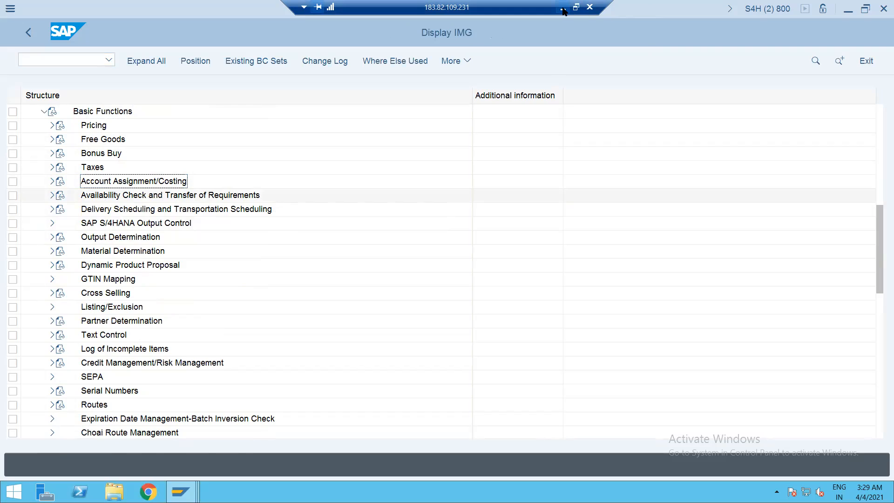
pyautogui.click(52, 181)
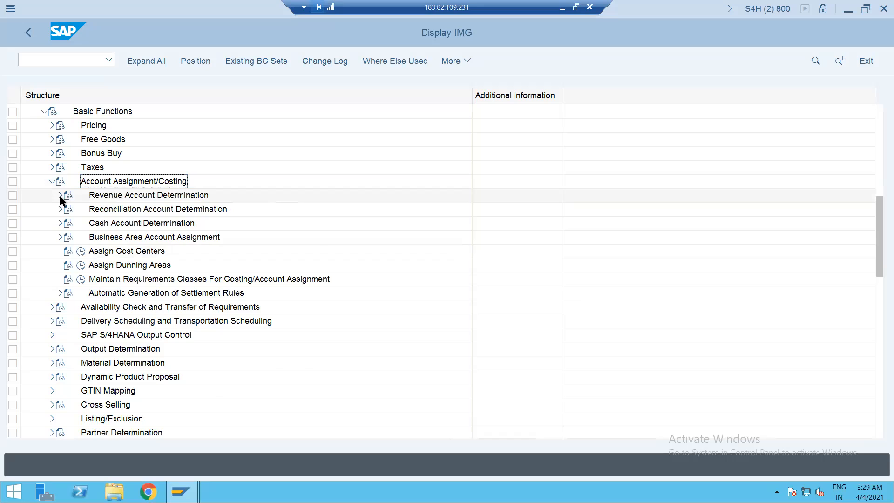
pyautogui.click(60, 196)
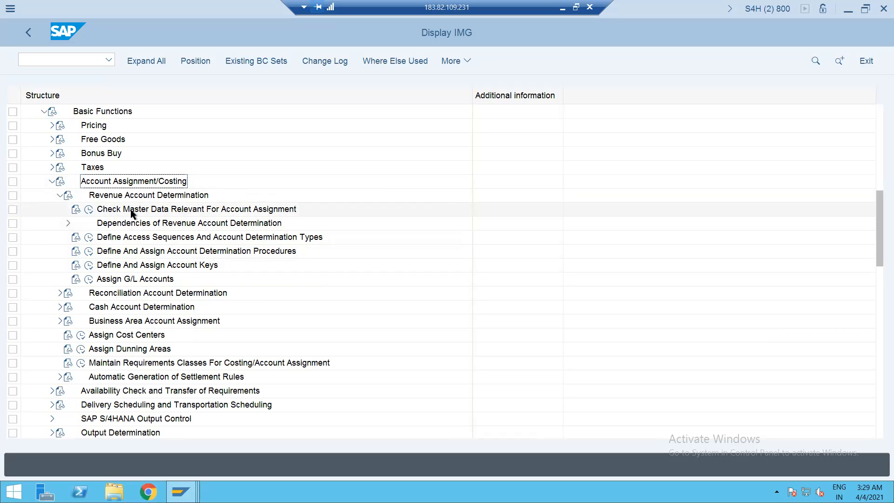
# Open Materials: Account Assignment Groups from Check Master Data Relevant For Account Assignment and review the existing group descriptions.
pyautogui.click(90, 209)
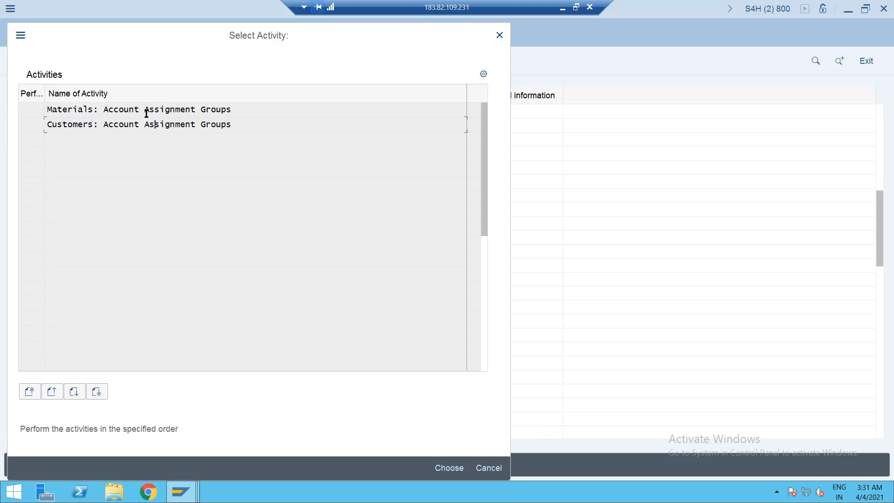
pyautogui.doubleClick(146, 113)
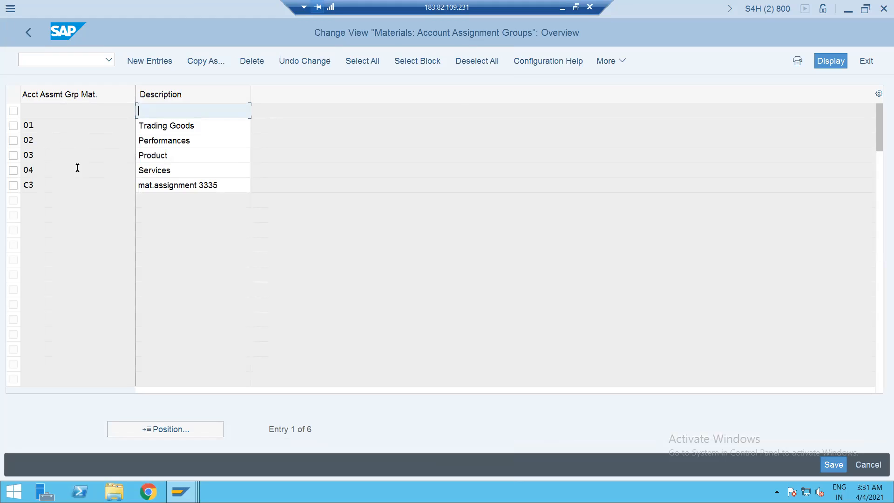
pyautogui.click(140, 152)
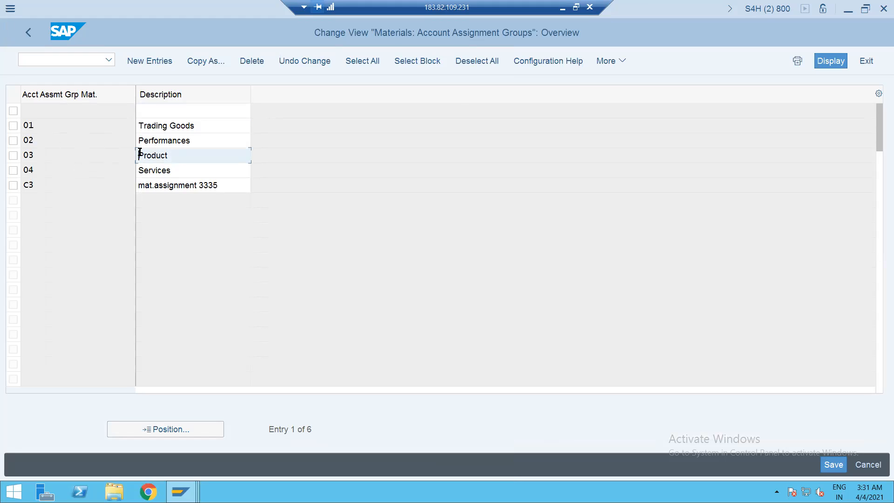
pyautogui.click(153, 171)
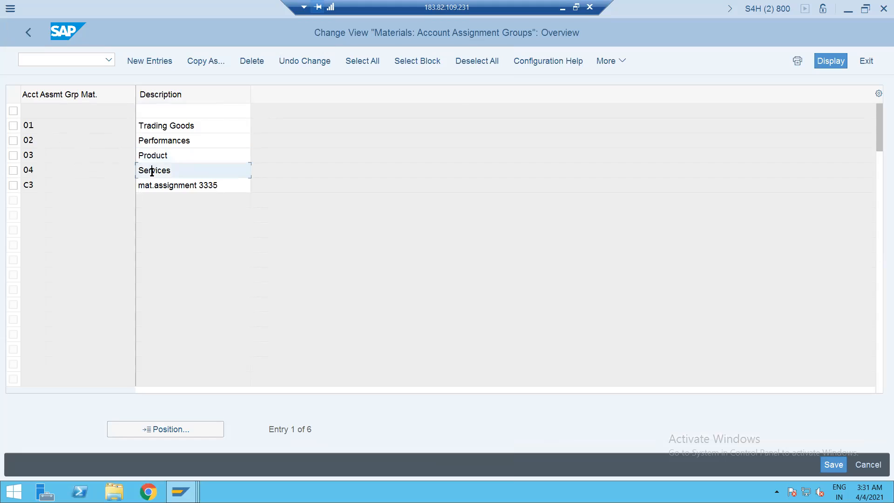
pyautogui.click(155, 125)
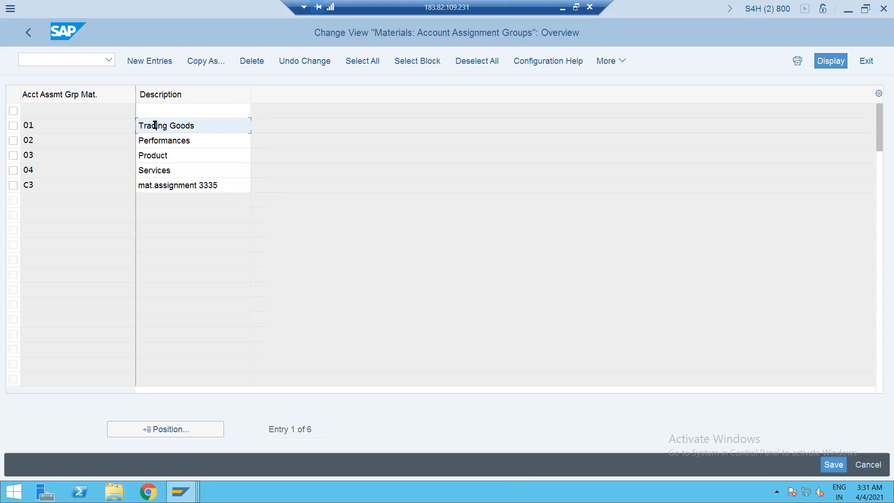
# Create a new material account assignment group Z1 with the description TRADING GOODS.
pyautogui.click(145, 65)
pyautogui.write('Z1')
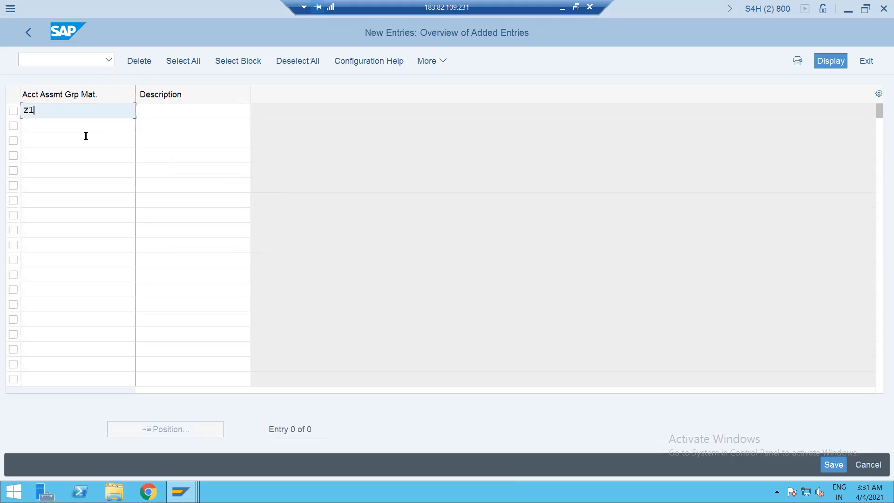
pyautogui.press('Tab')
pyautogui.write('TRADI')
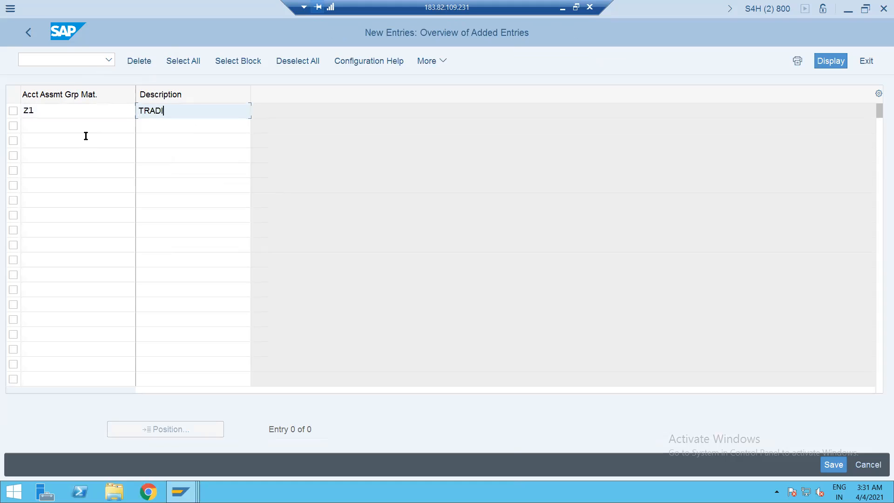
pyautogui.write('NG GOODS')
pyautogui.press('Return')
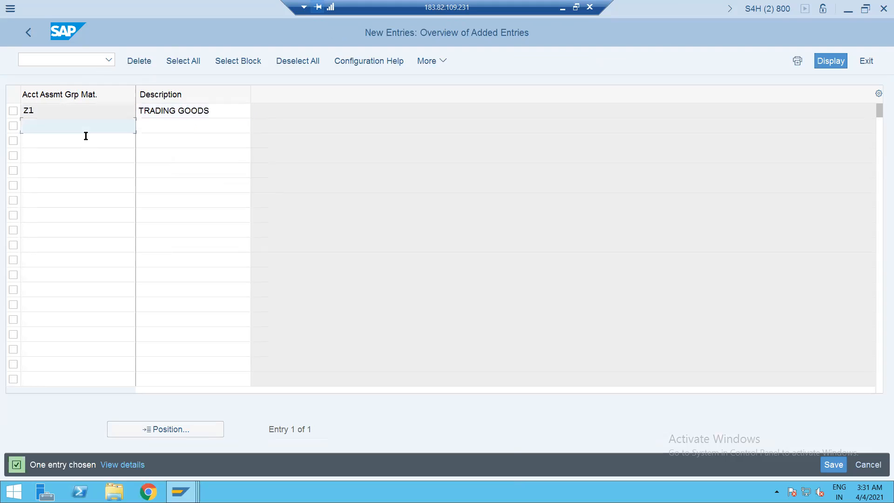
# Add a second material account assignment group Z2 with the description OTHERS.
pyautogui.write('Z2')
pyautogui.press('Tab')
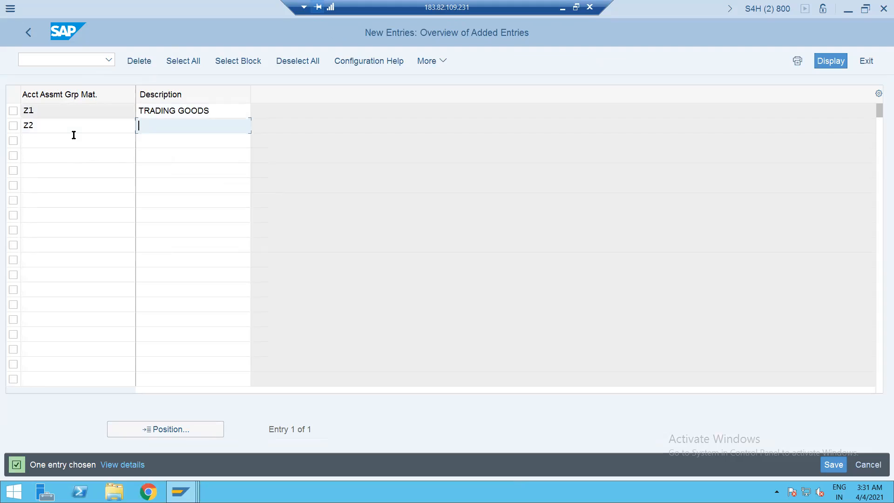
pyautogui.write('SPAR')
pyautogui.press('BackSpace')
pyautogui.press('BackSpace')
pyautogui.press('BackSpace')
pyautogui.press('BackSpace')
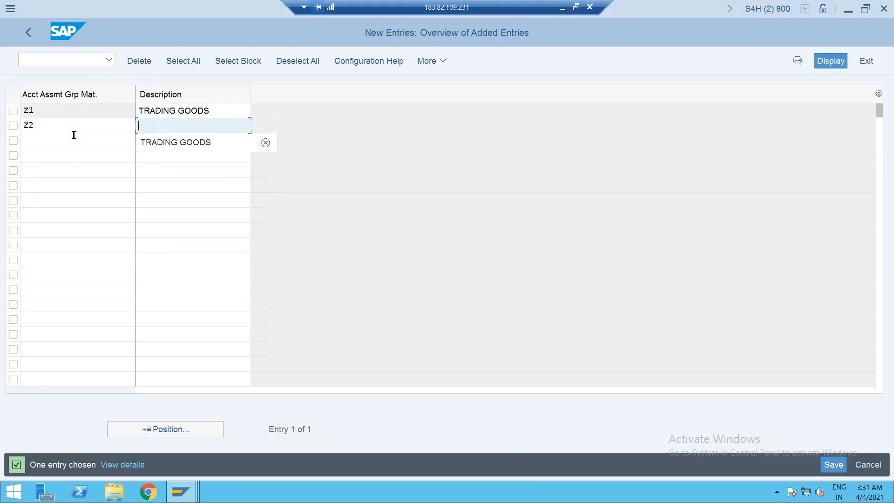
pyautogui.write('OTHERS')
pyautogui.press('Return')
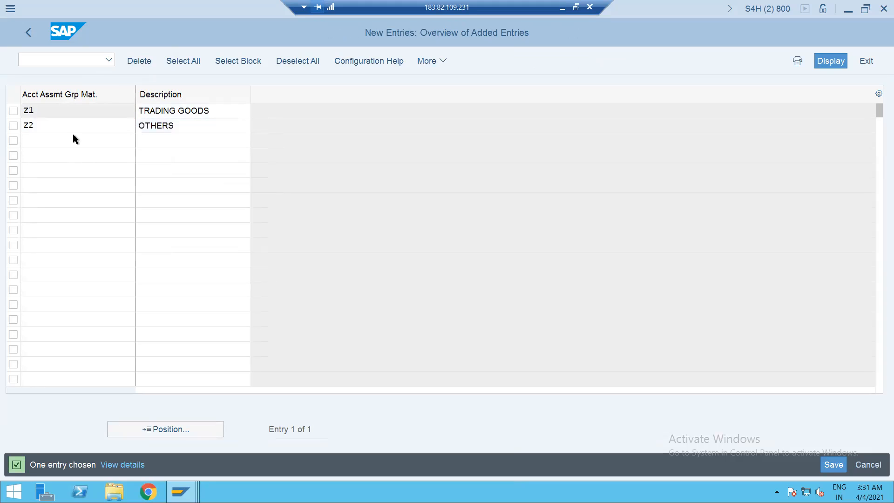
pyautogui.click(73, 139)
# Save the new material groups to customizing request S4HK901258 and return to the activity selection.
pyautogui.hotkey('ctrl', 's')
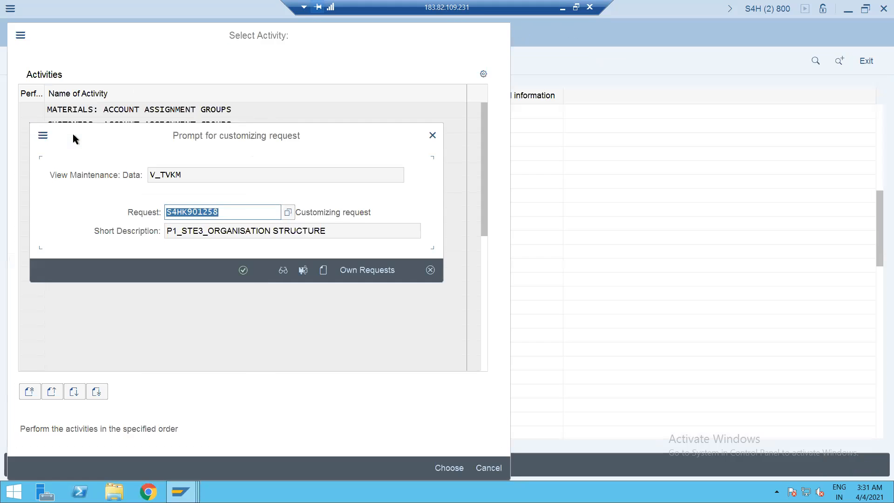
pyautogui.click(246, 271)
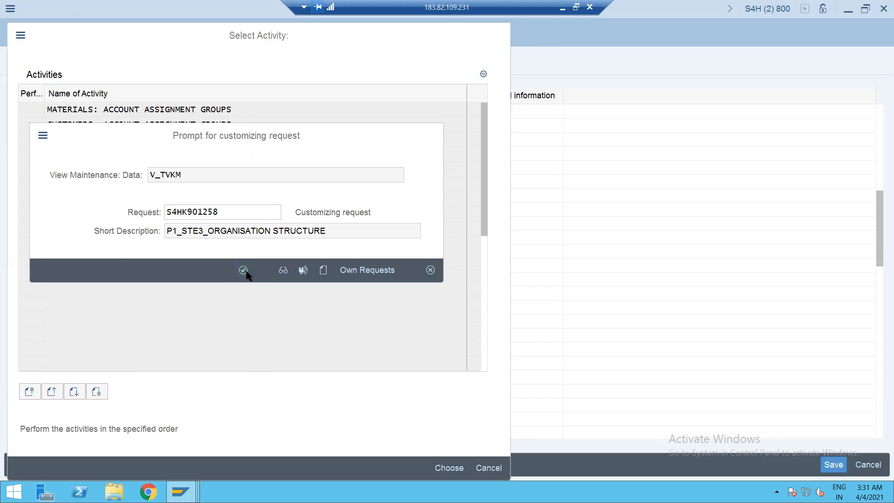
pyautogui.click(153, 110)
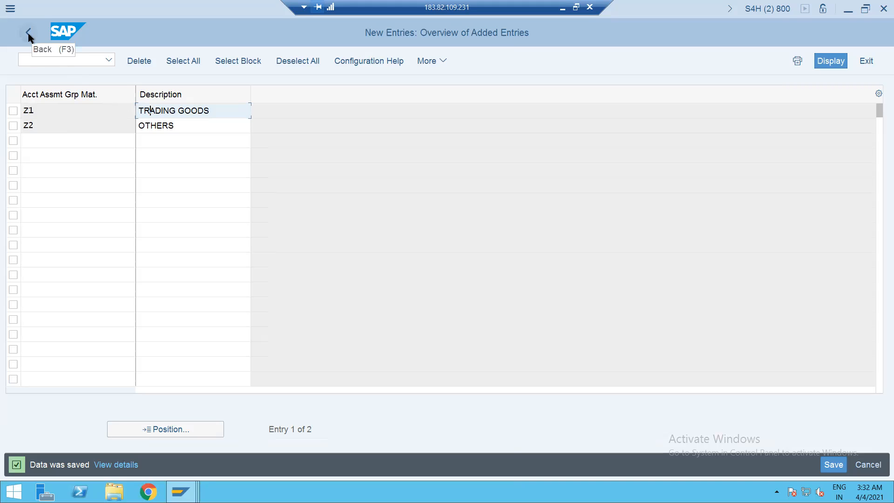
pyautogui.click(146, 125)
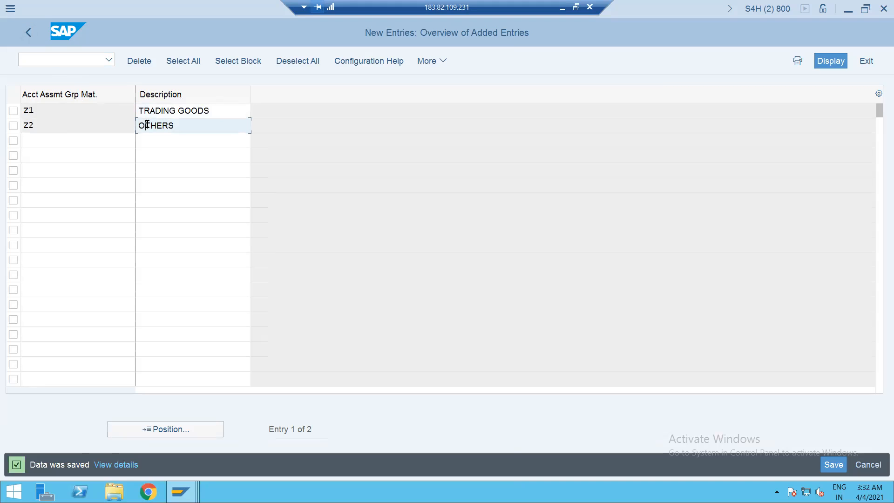
pyautogui.click(33, 35)
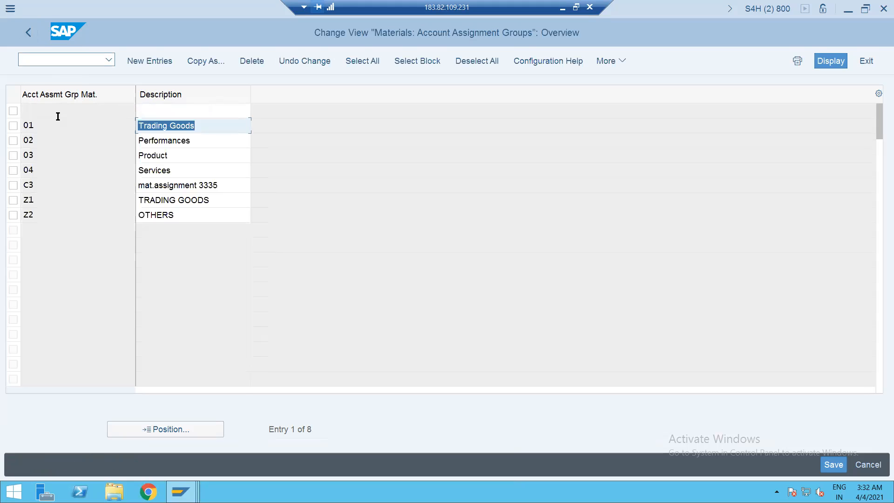
pyautogui.click(27, 38)
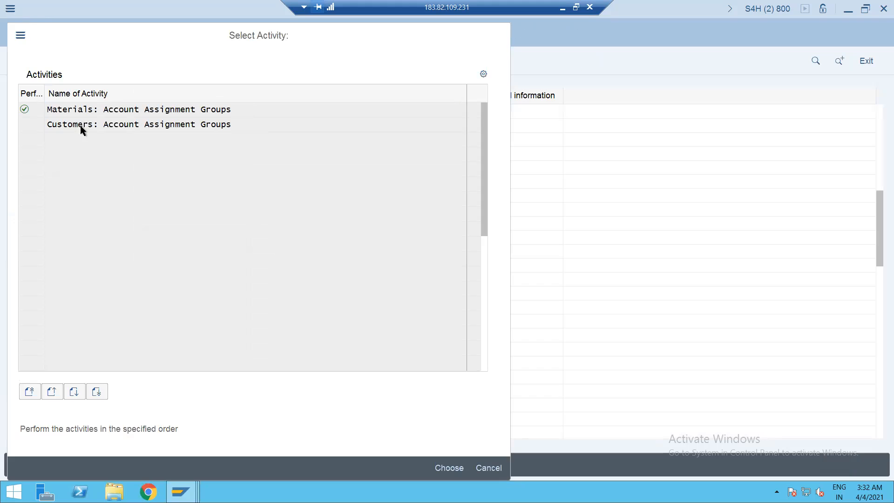
# Open Customers: Account Assignment Groups and create group Z1 with the description LOCAL SALES.
pyautogui.doubleClick(81, 126)
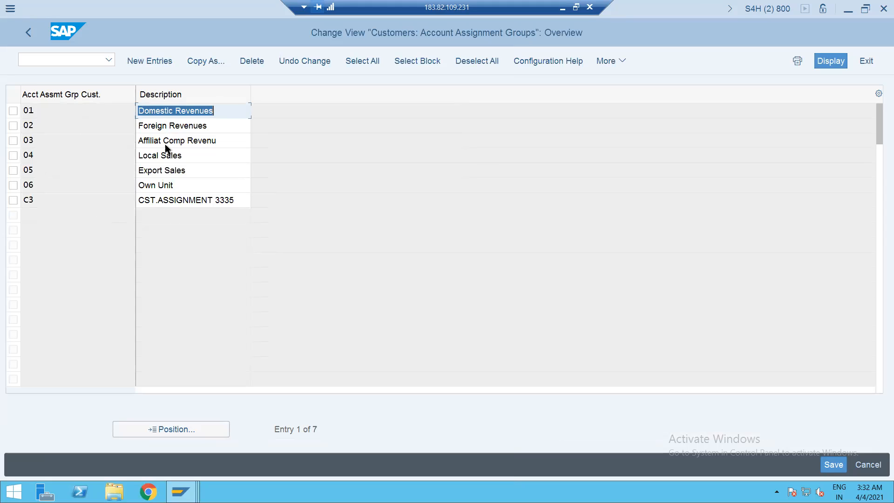
pyautogui.click(146, 63)
pyautogui.write('Z1')
pyautogui.press('Tab')
pyautogui.write('LOCAL SALES')
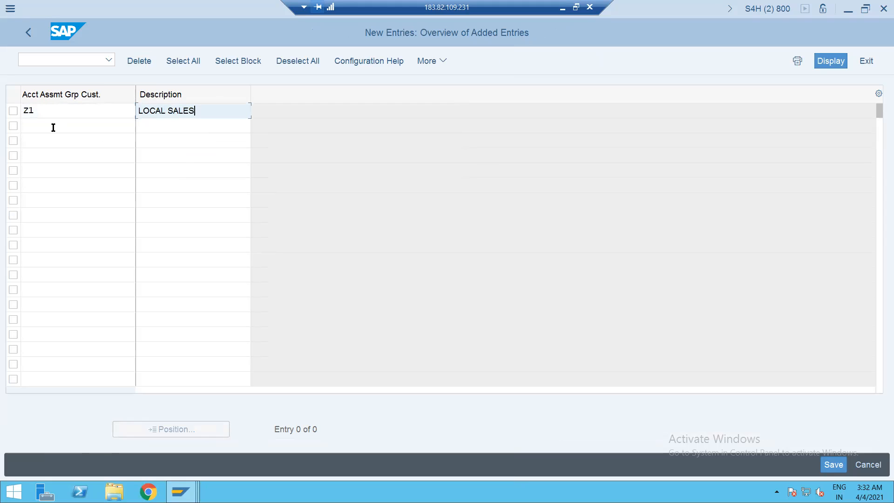
# Add a second customer account assignment group Z2 with the description EXPORT SALES.
pyautogui.click(47, 127)
pyautogui.write('Z2')
pyautogui.press('Tab')
pyautogui.write('EXPORT SA')
pyautogui.press('BackSpace')
pyautogui.press('BackSpace')
pyautogui.write('SA')
pyautogui.press('BackSpace')
pyautogui.press('BackSpace')
pyautogui.write('SALES')
pyautogui.press('Return')
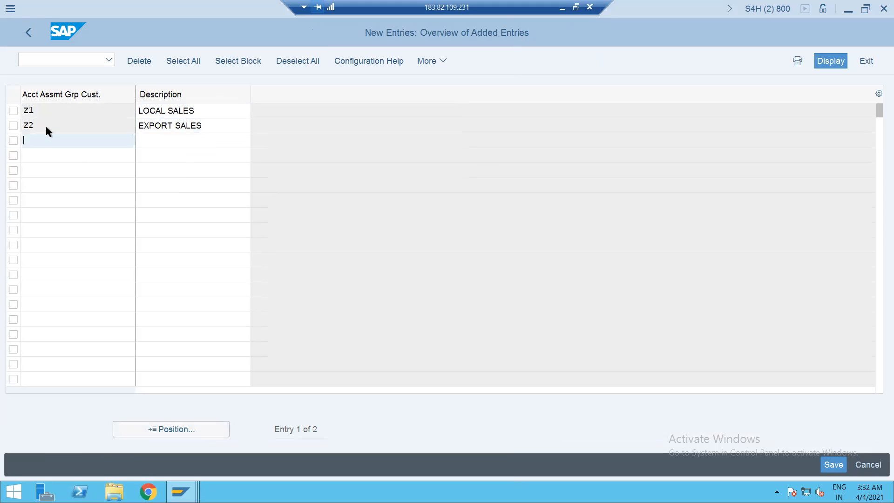
# Save the new customer groups to customizing request S4HK901248 (BP_CONFIGURATION) and return to the IMG structure.
pyautogui.hotkey('ctrl', 's')
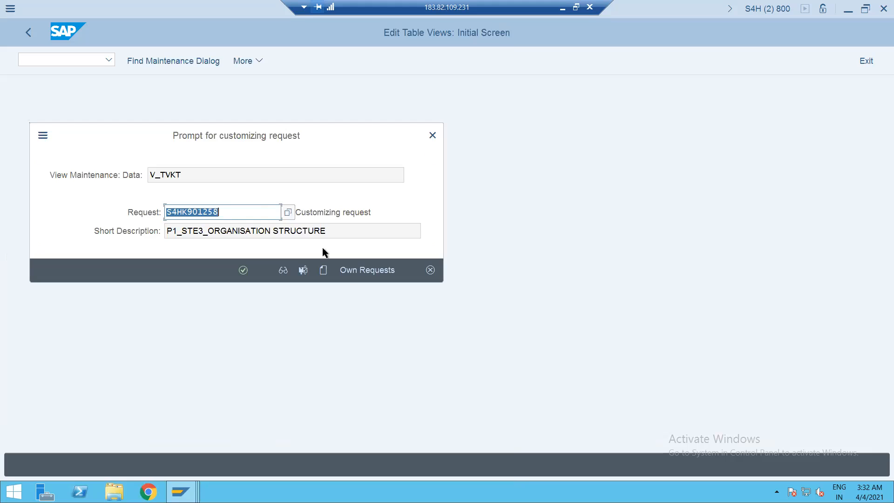
pyautogui.click(350, 271)
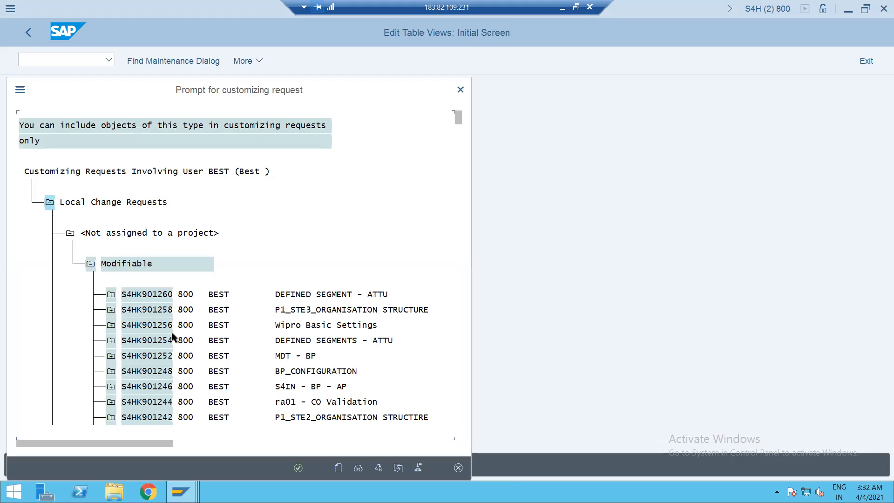
pyautogui.doubleClick(156, 371)
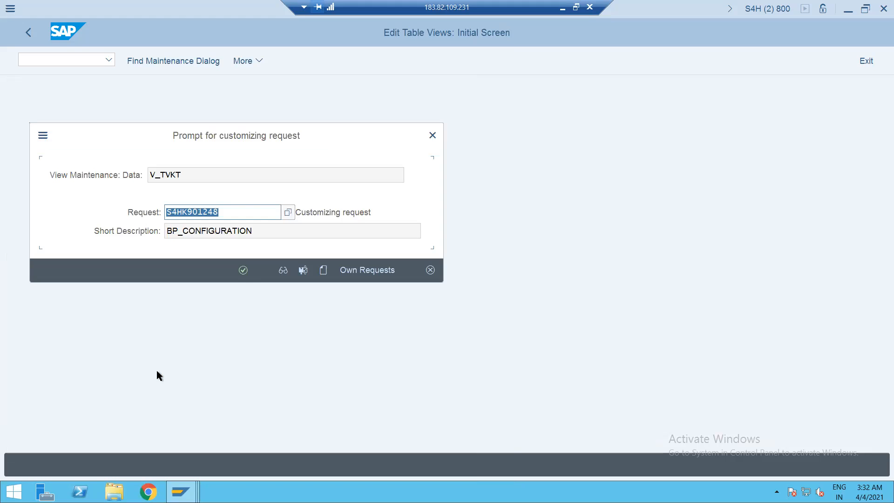
pyautogui.click(243, 270)
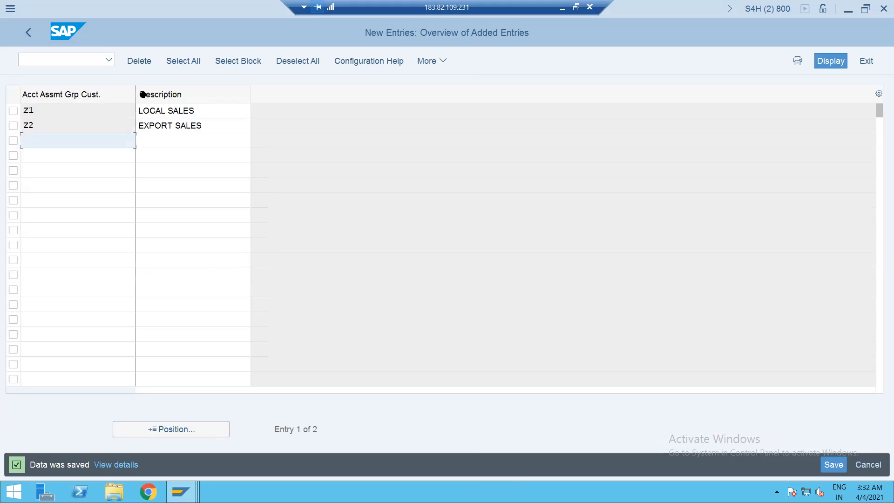
pyautogui.click(29, 32)
pyautogui.click(28, 34)
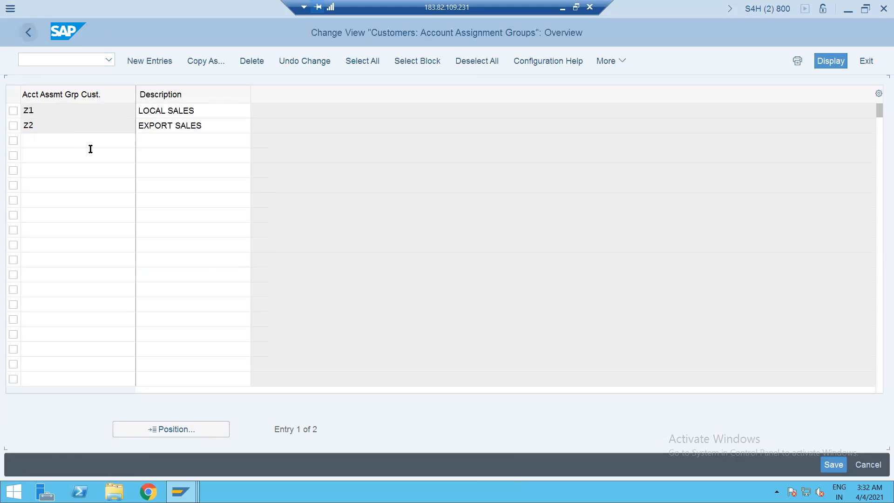
pyautogui.click(29, 33)
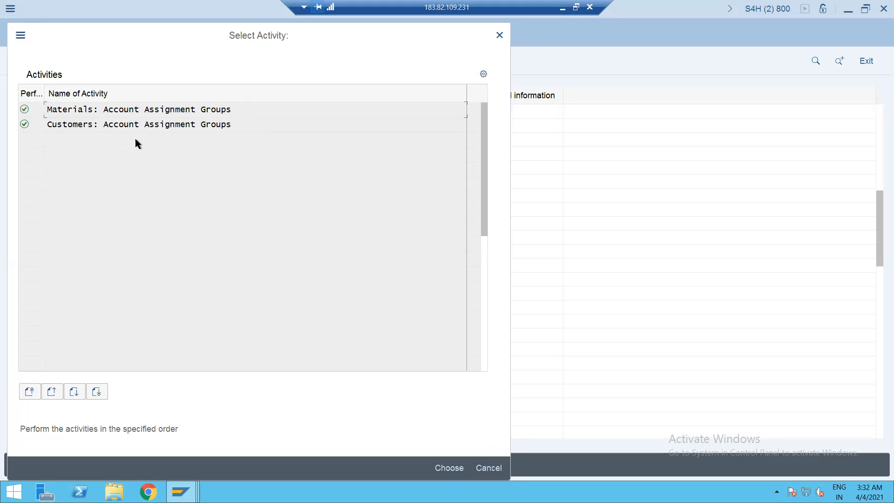
pyautogui.press('Escape')
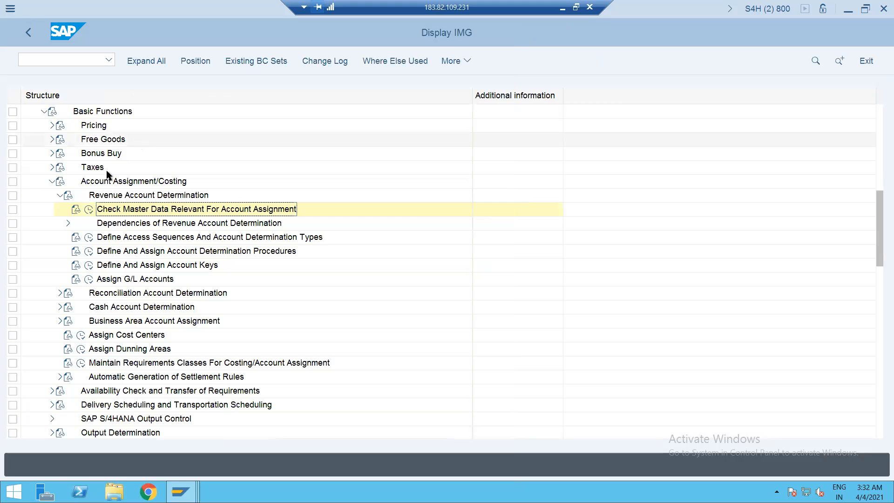
# Open Create Condition Tables for Revenue Account Determination under Dependencies of Revenue Account Determination and review the existing table numbers.
pyautogui.click(66, 223)
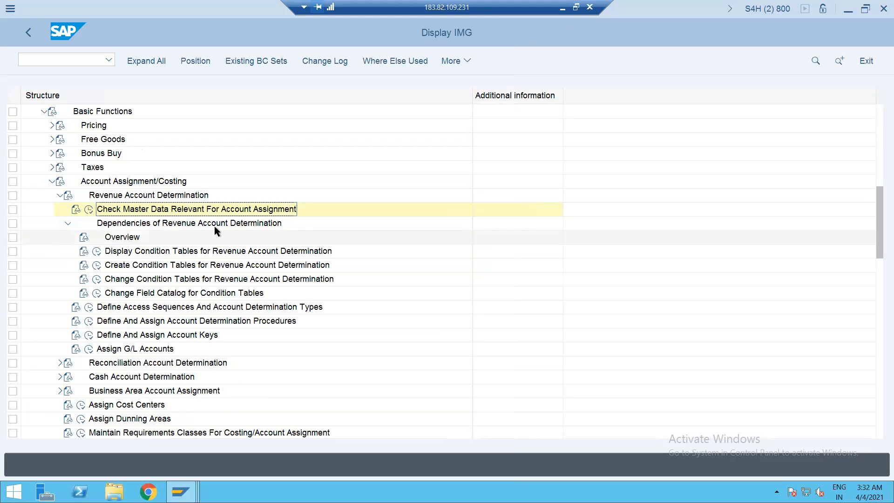
pyautogui.click(95, 264)
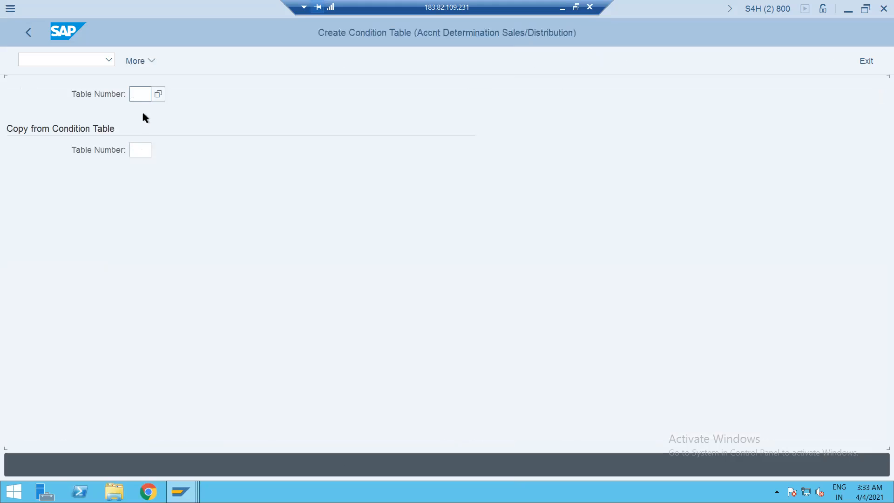
pyautogui.click(158, 94)
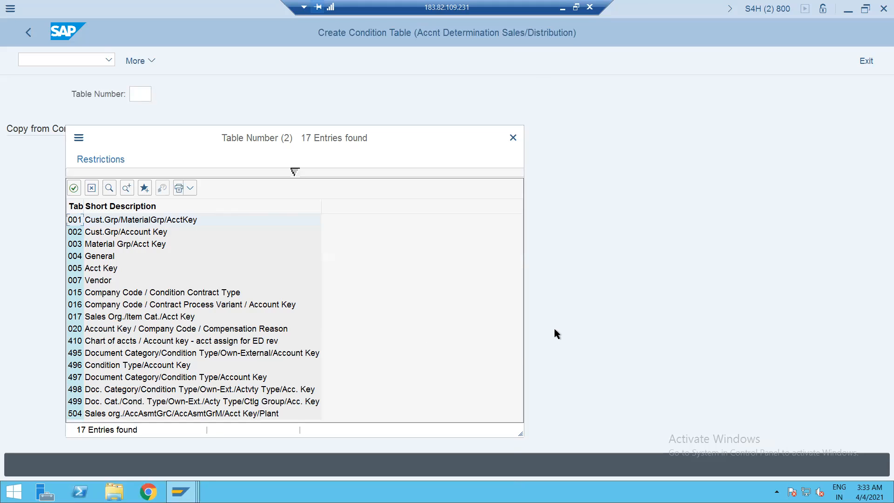
pyautogui.click(155, 293)
pyautogui.click(116, 365)
pyautogui.press('Escape')
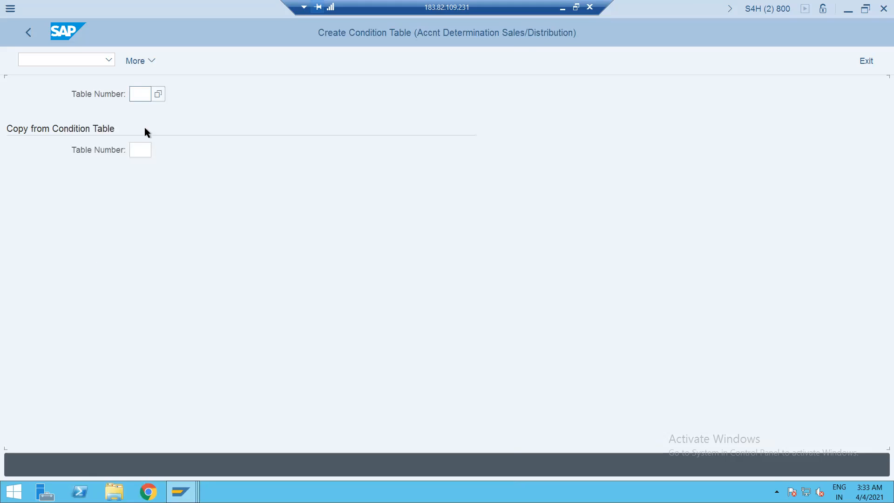
# Start creating condition table 999 for account determination.
pyautogui.click(139, 96)
pyautogui.write('999')
pyautogui.press('Return')
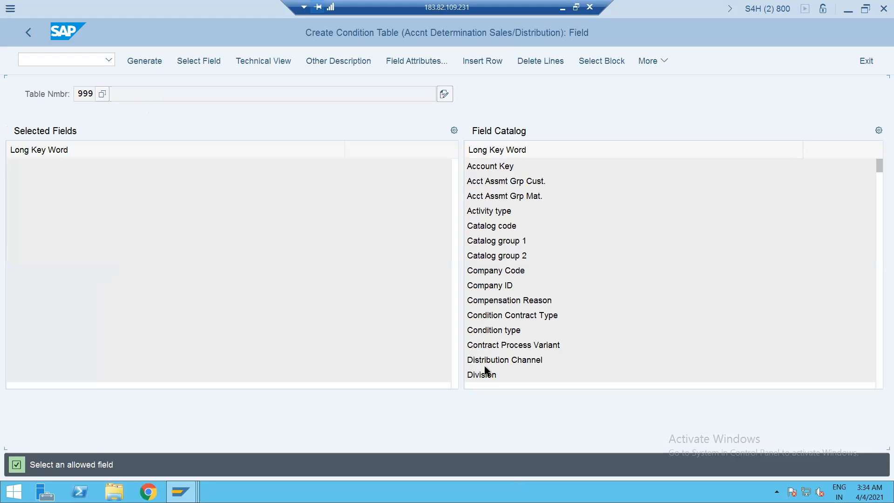
# Add Sales Organization from the field catalog as the first key field of condition table 999.
pyautogui.click(490, 269)
pyautogui.press('Down')
pyautogui.press('Down')
pyautogui.press('Down')
pyautogui.press('Down')
pyautogui.press('Down')
pyautogui.click(879, 297)
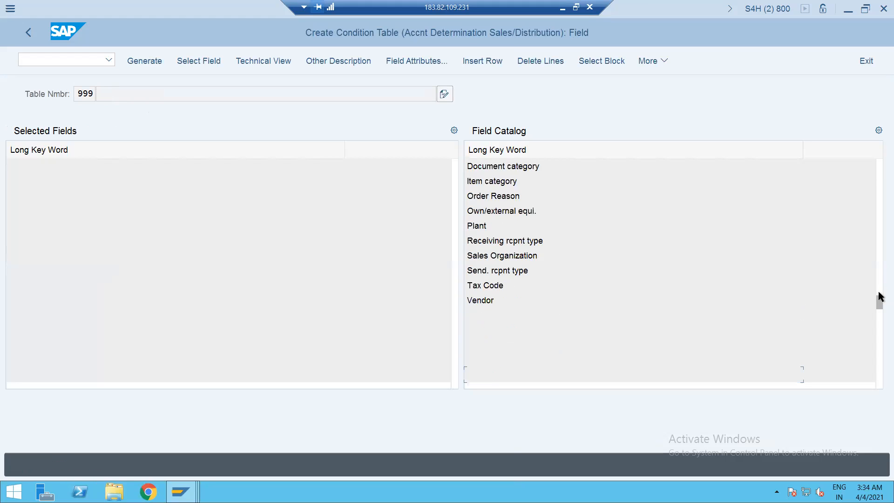
pyautogui.doubleClick(523, 257)
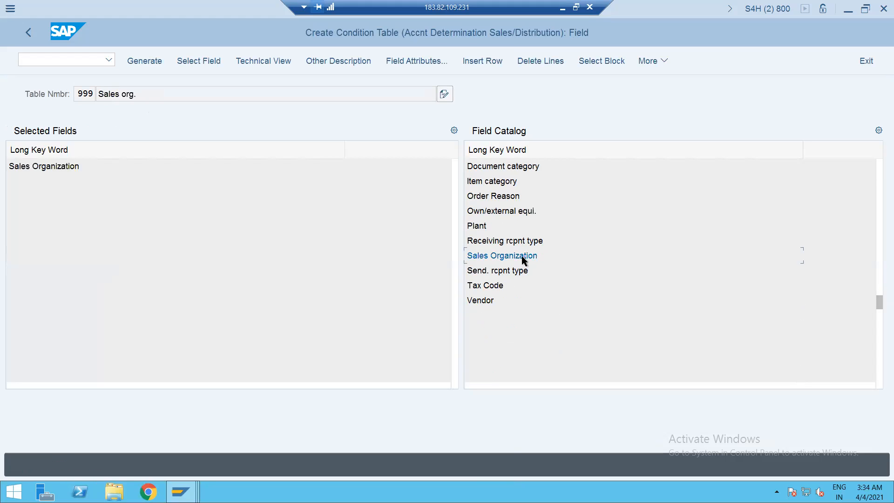
# Add Acct Assmt Grp Cust., Acct Assmt Grp Mat. and Account Key to the selected fields of condition table 999.
pyautogui.click(879, 181)
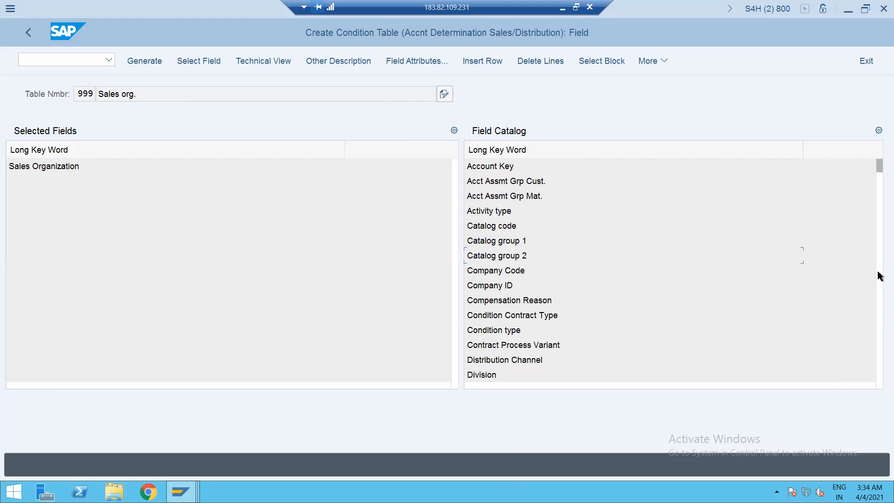
pyautogui.click(879, 301)
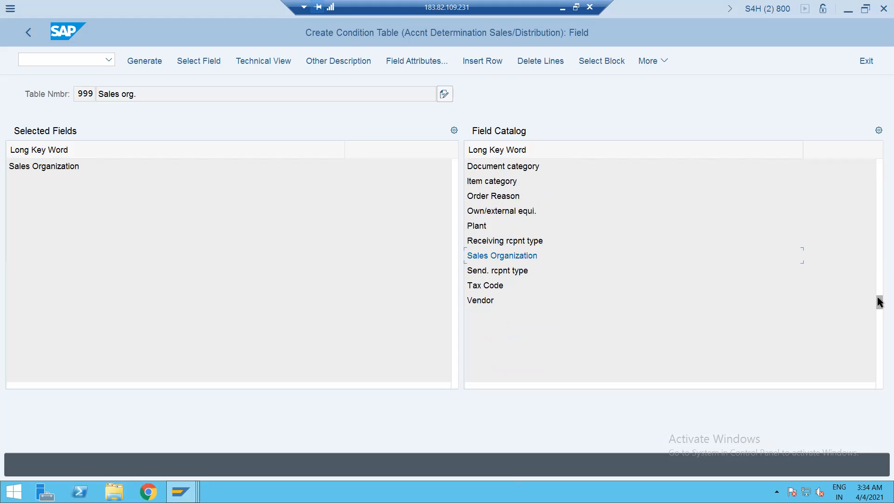
pyautogui.click(881, 211)
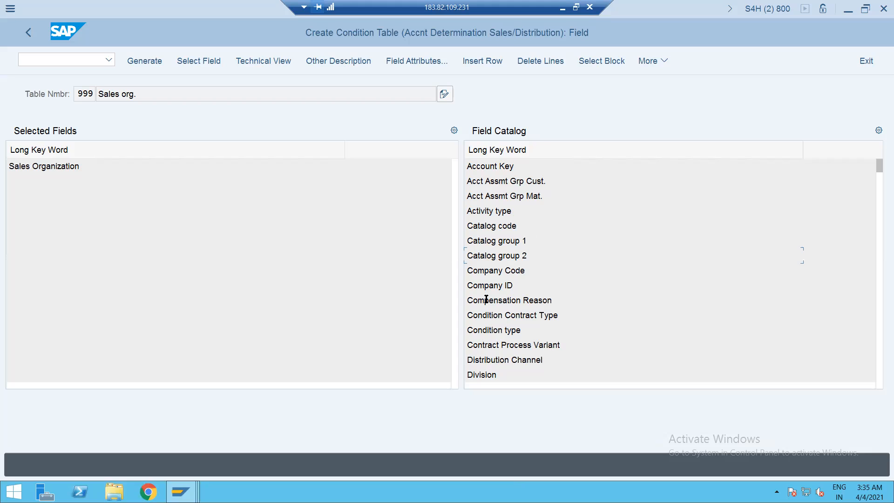
pyautogui.doubleClick(497, 181)
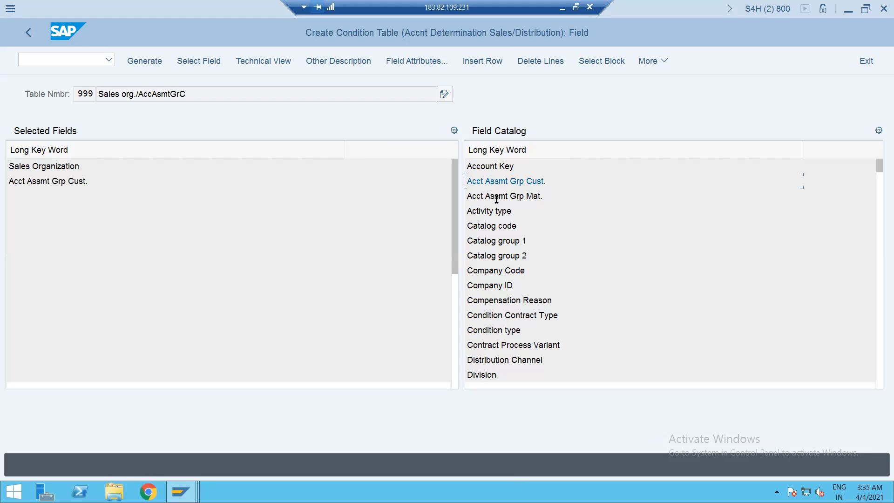
pyautogui.doubleClick(496, 196)
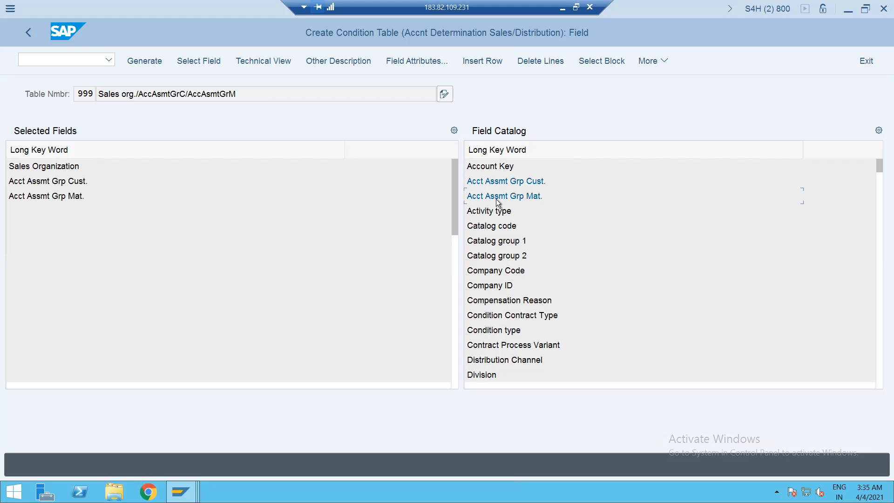
pyautogui.doubleClick(491, 167)
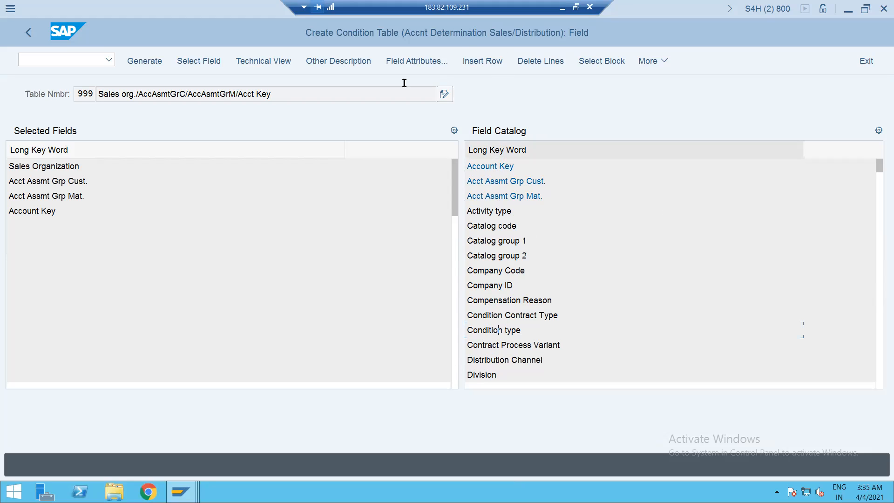
pyautogui.click(402, 60)
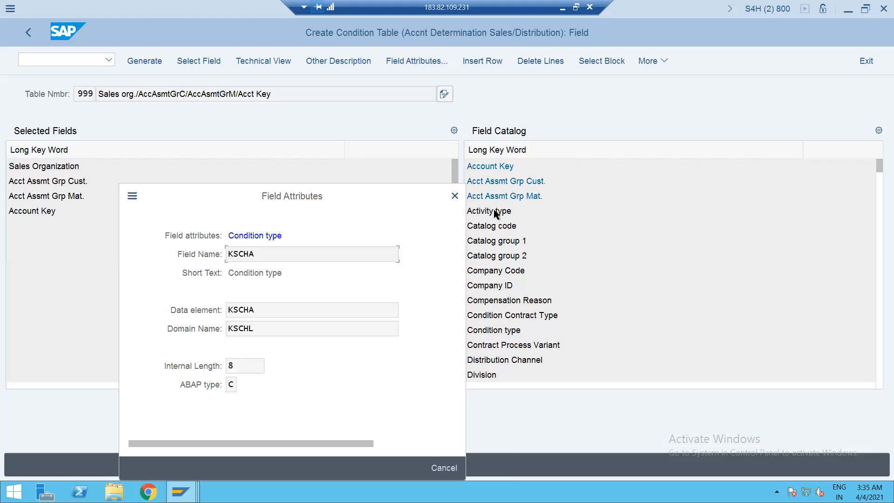
pyautogui.click(454, 195)
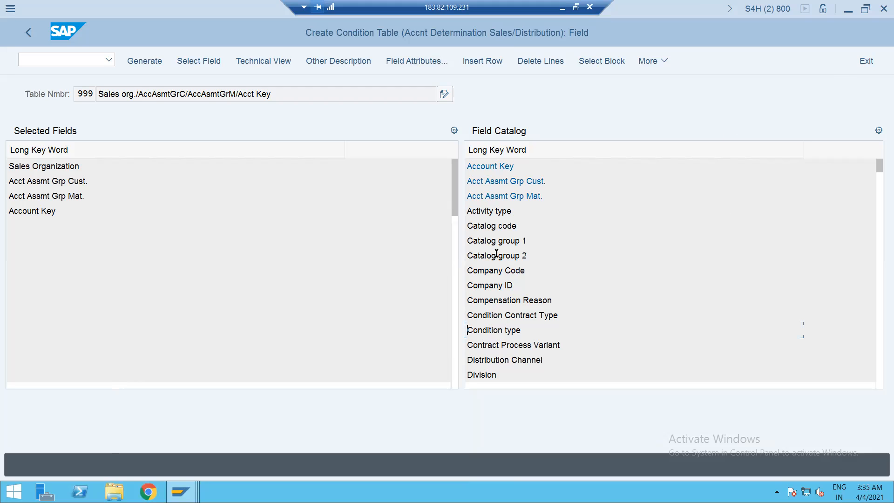
pyautogui.click(774, 229)
pyautogui.click(653, 59)
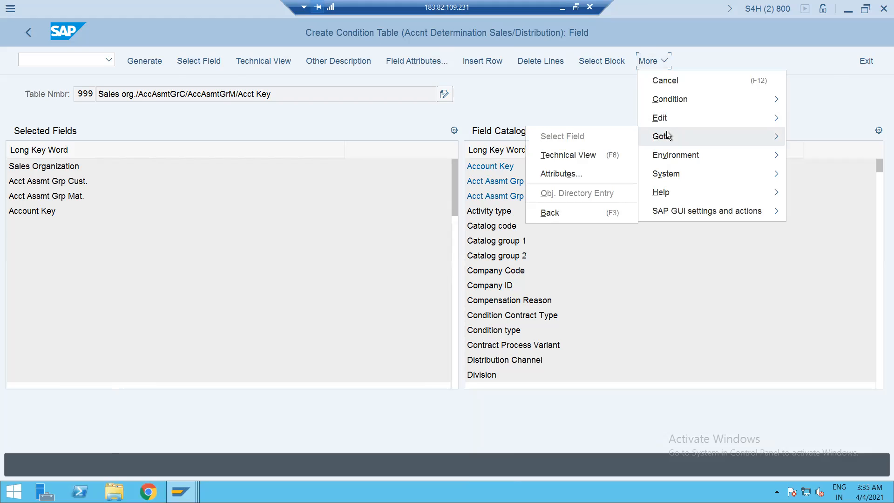
pyautogui.moveTo(672, 99)
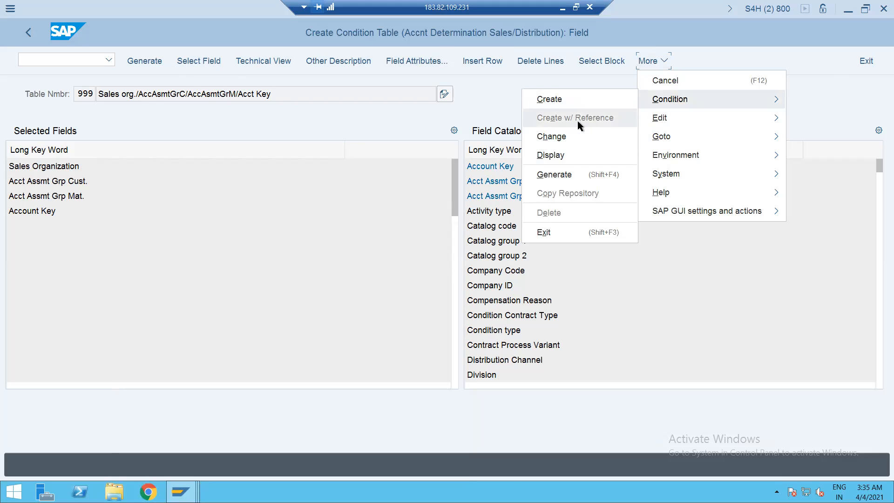
pyautogui.click(266, 103)
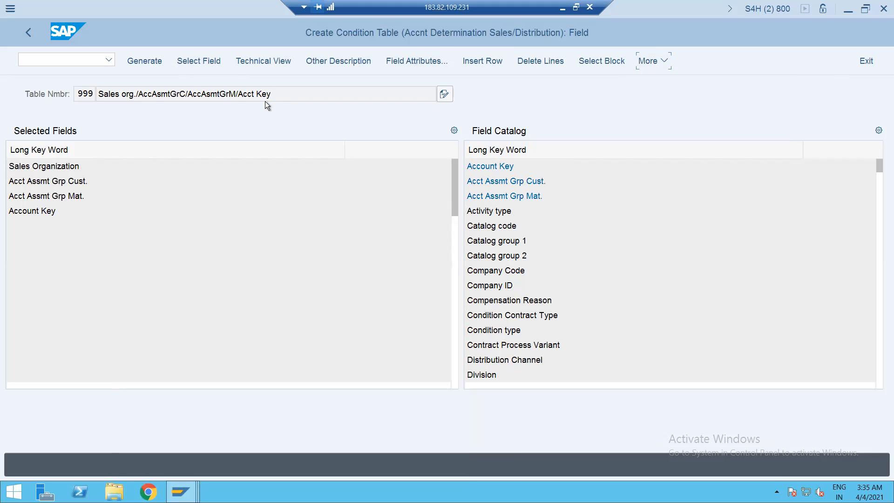
# Generate condition table 999 as a local object despite the duplicate-fields warning, and return to the IMG structure.
pyautogui.click(149, 60)
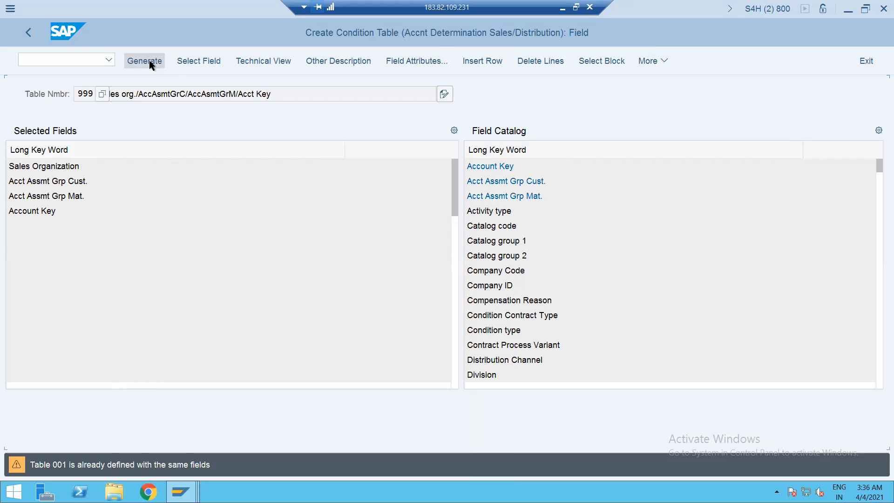
pyautogui.click(149, 60)
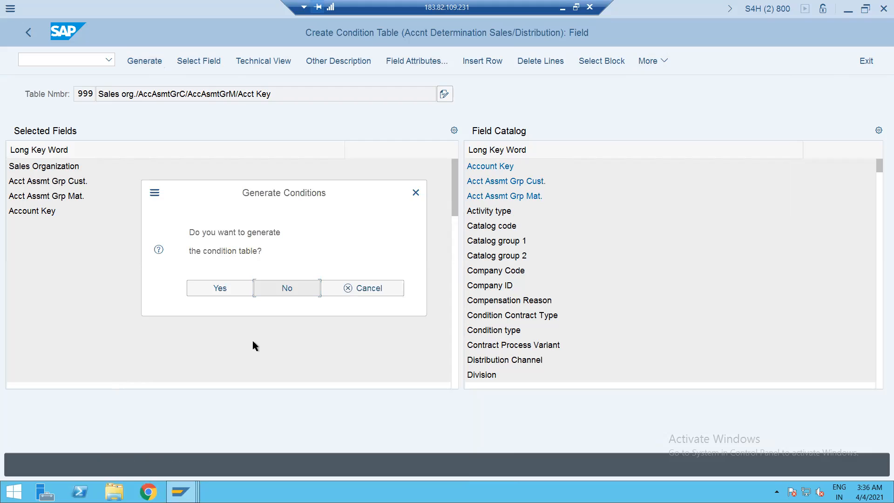
pyautogui.click(211, 293)
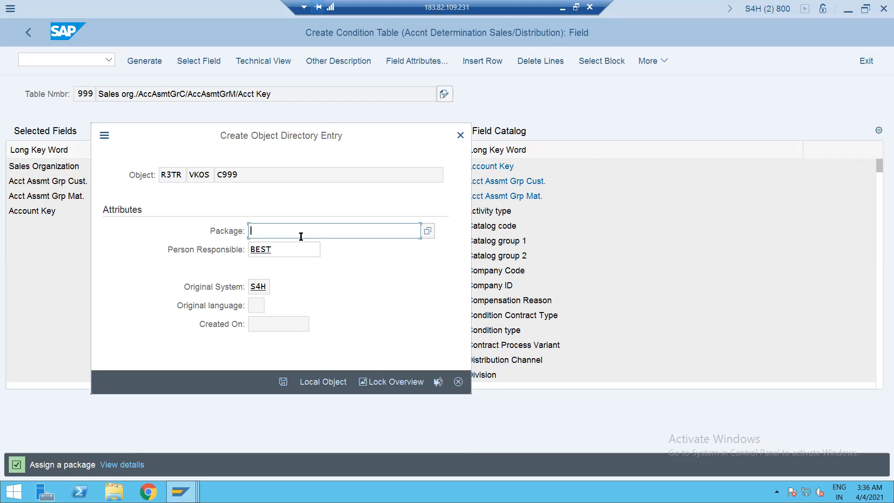
pyautogui.click(319, 383)
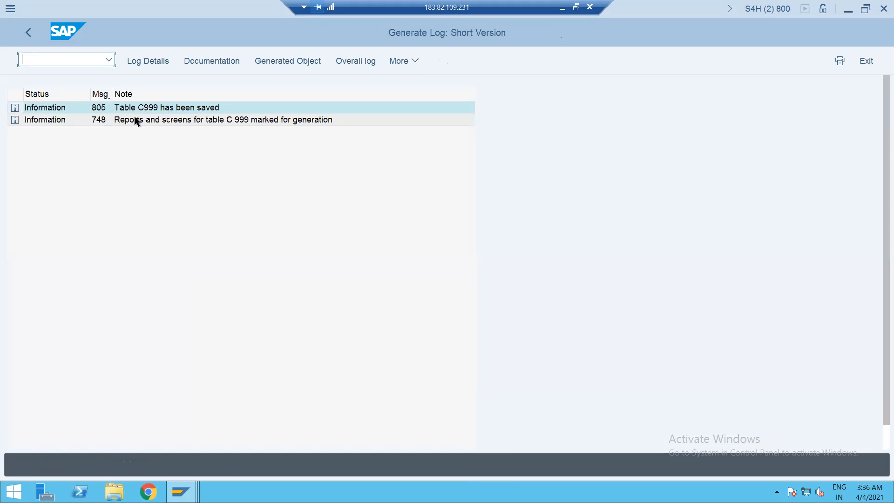
pyautogui.click(29, 33)
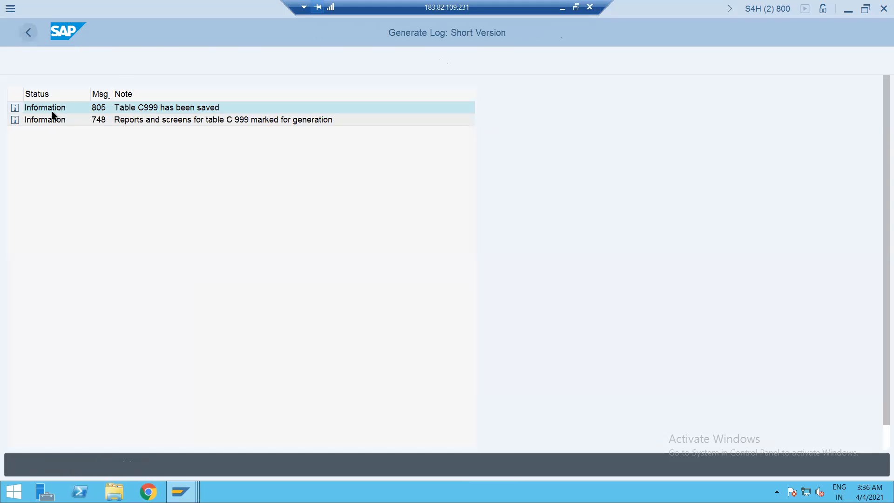
pyautogui.click(30, 32)
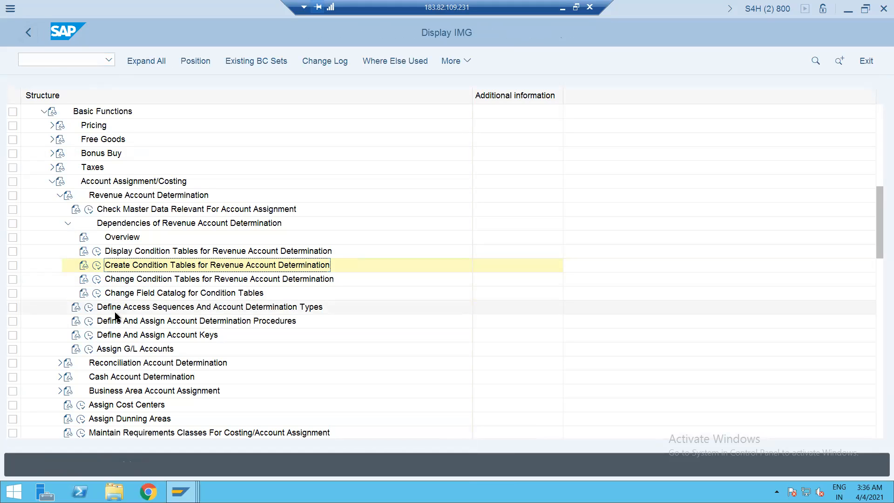
# In Define Access Sequences, copy access sequence KOFI as ZOFI together with all its dependent entries.
pyautogui.click(89, 307)
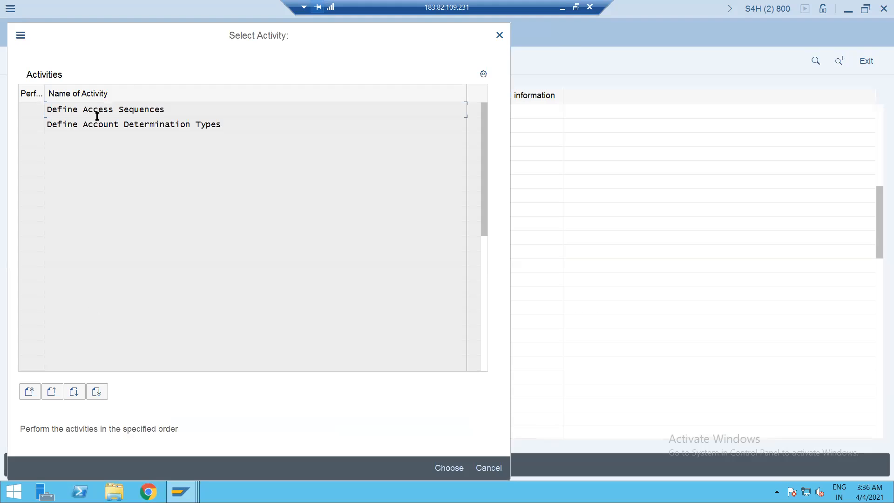
pyautogui.doubleClick(97, 113)
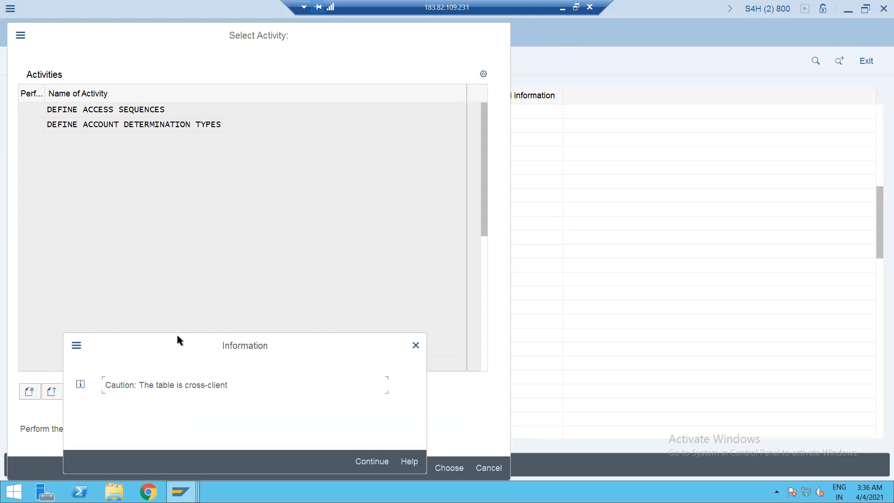
pyautogui.press('Return')
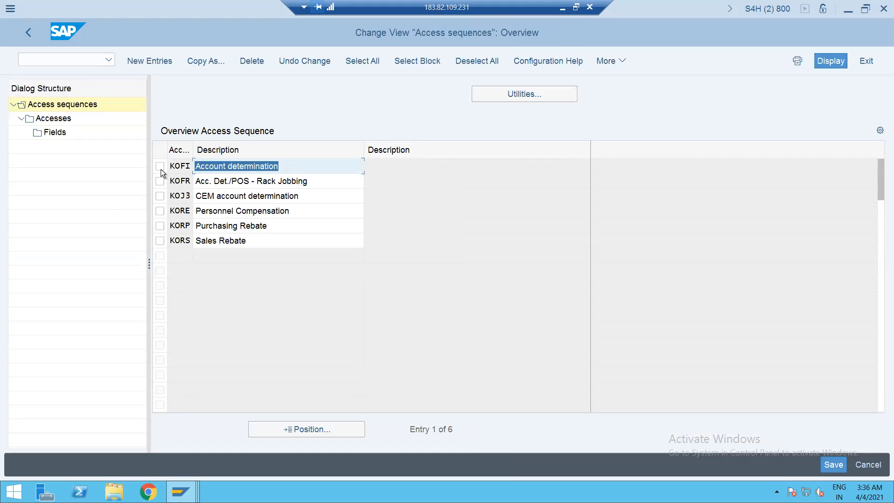
pyautogui.click(160, 166)
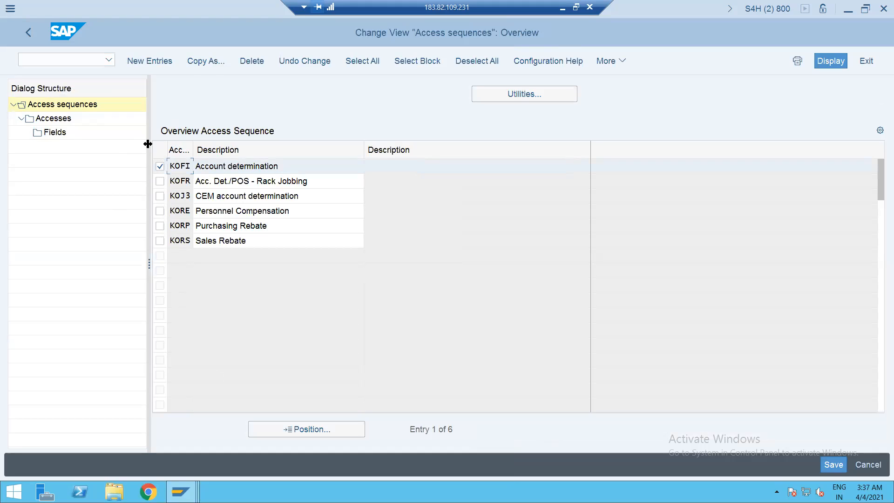
pyautogui.click(205, 60)
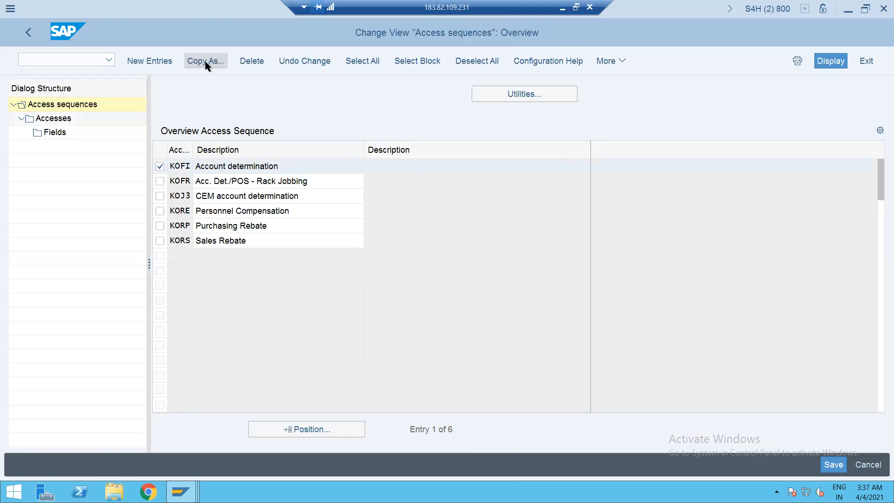
pyautogui.write('Z')
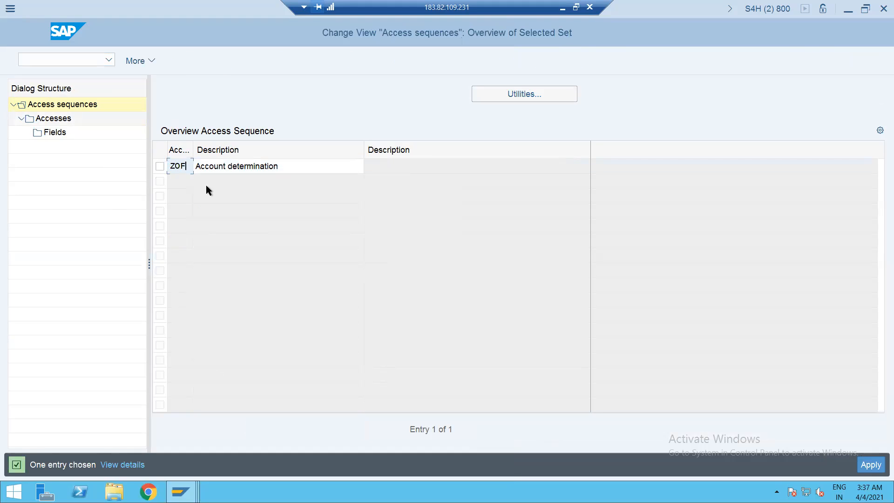
pyautogui.press('Return')
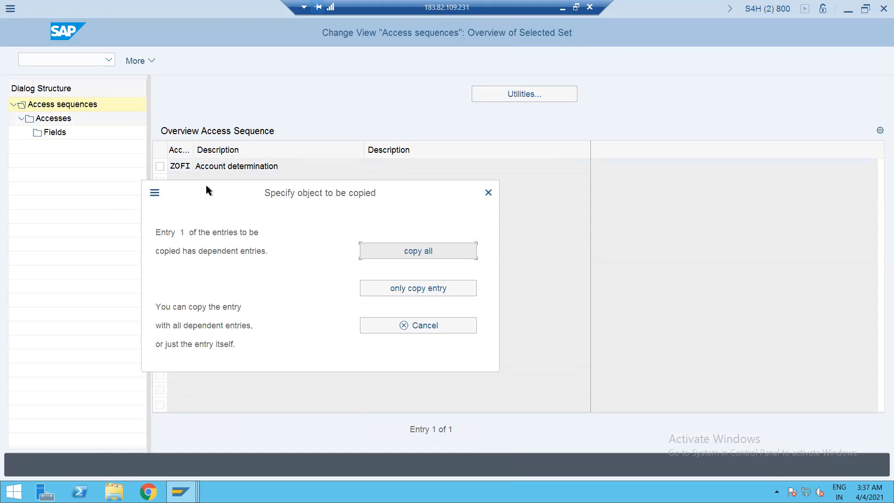
pyautogui.press('Return')
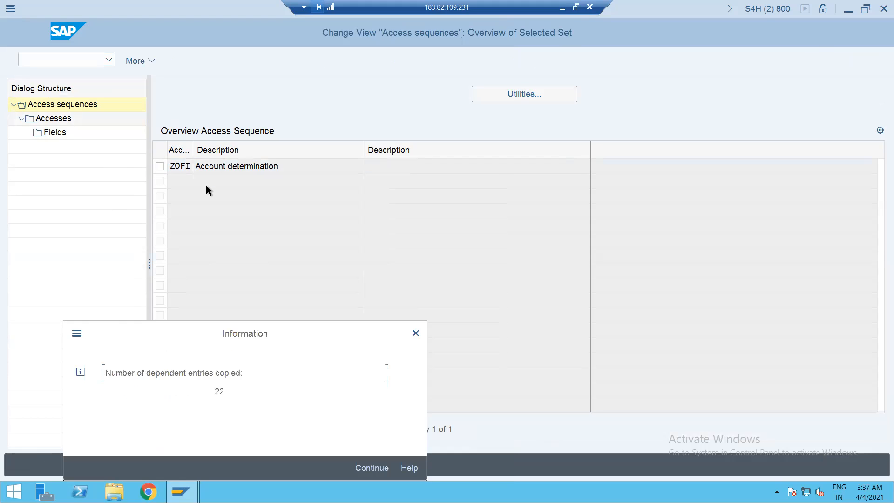
pyautogui.press('Return')
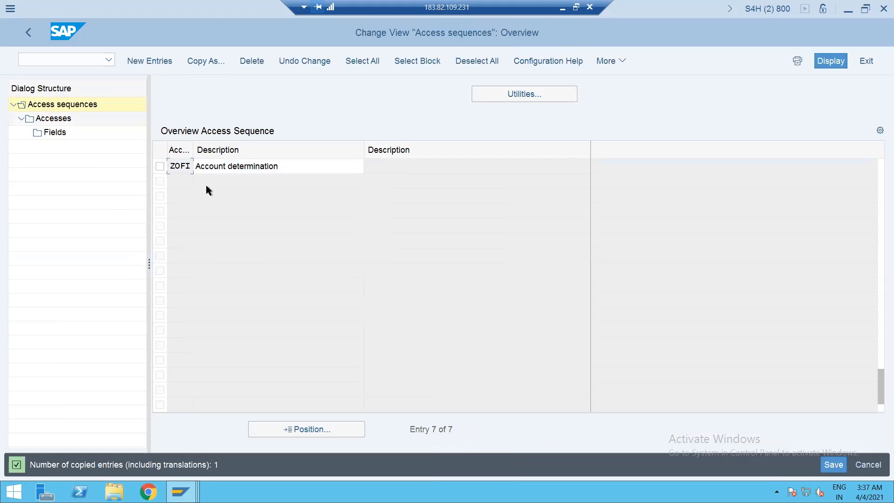
# Delete all the copied accesses of access sequence ZOFI, including their dependent entries.
pyautogui.click(161, 169)
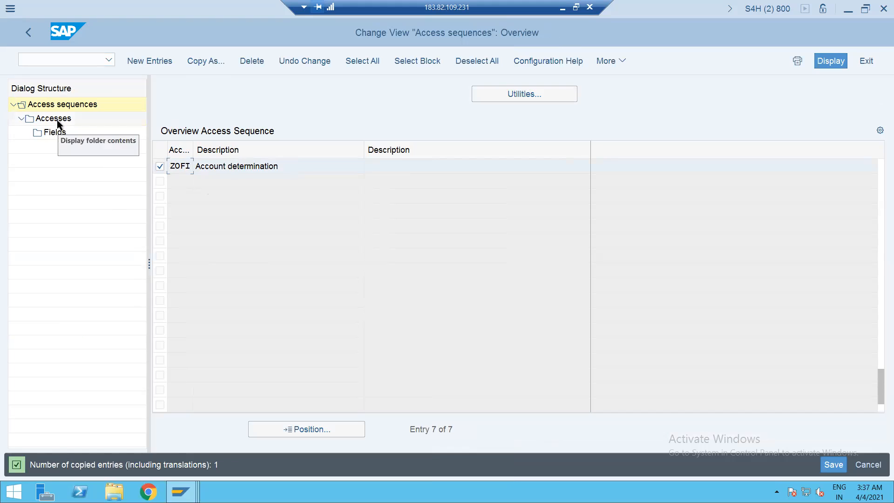
pyautogui.doubleClick(58, 121)
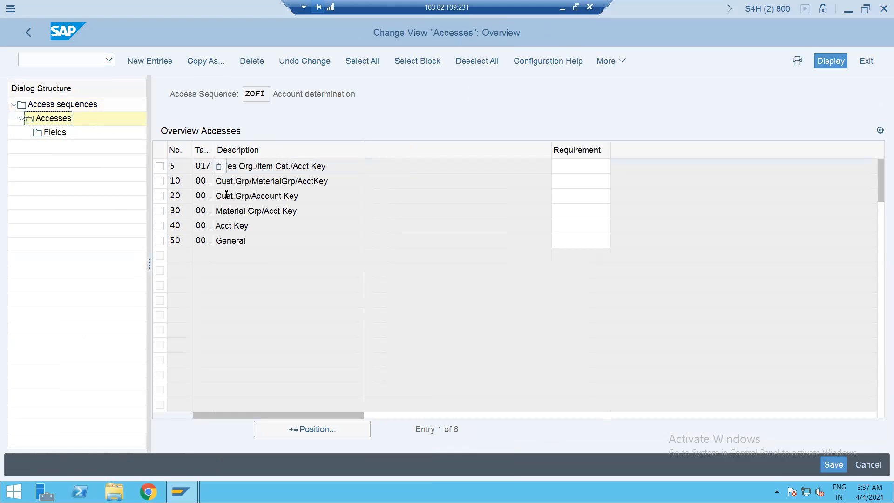
pyautogui.click(161, 167)
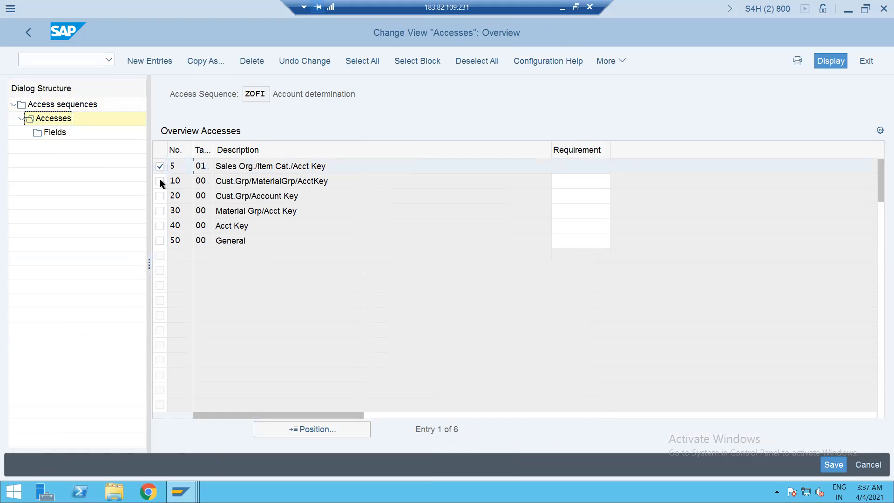
pyautogui.click(159, 181)
pyautogui.click(159, 197)
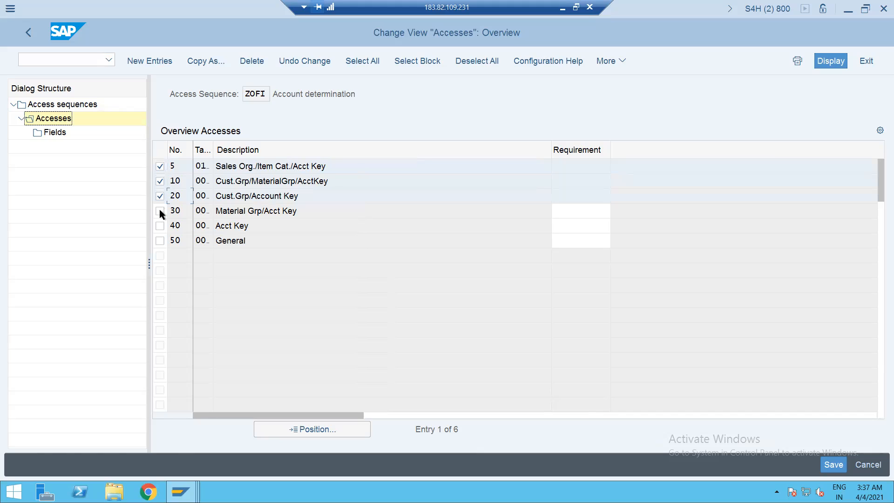
pyautogui.click(160, 212)
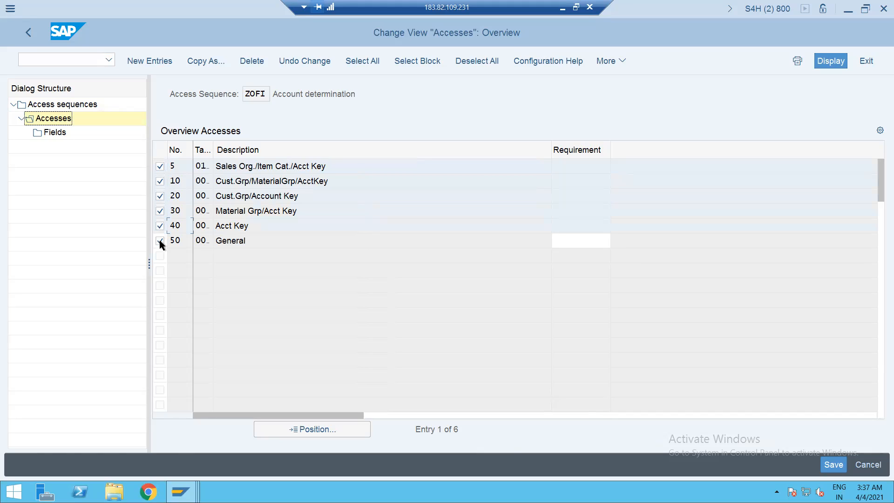
pyautogui.click(252, 61)
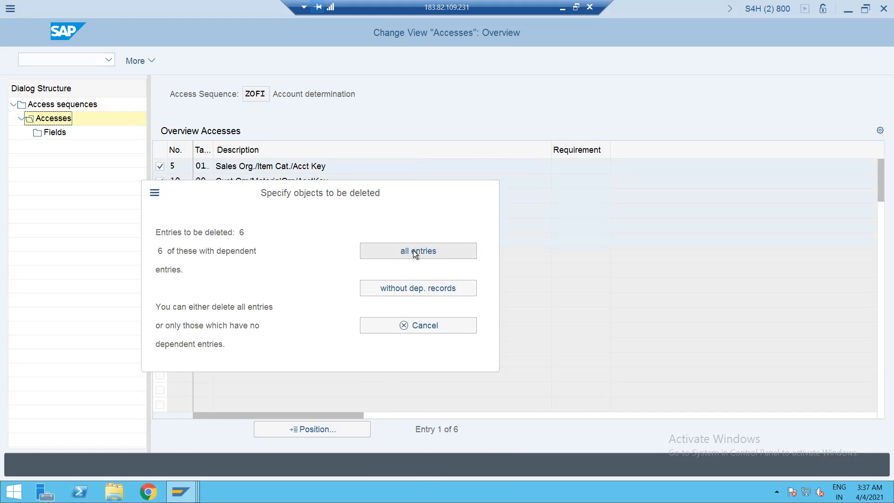
pyautogui.click(413, 251)
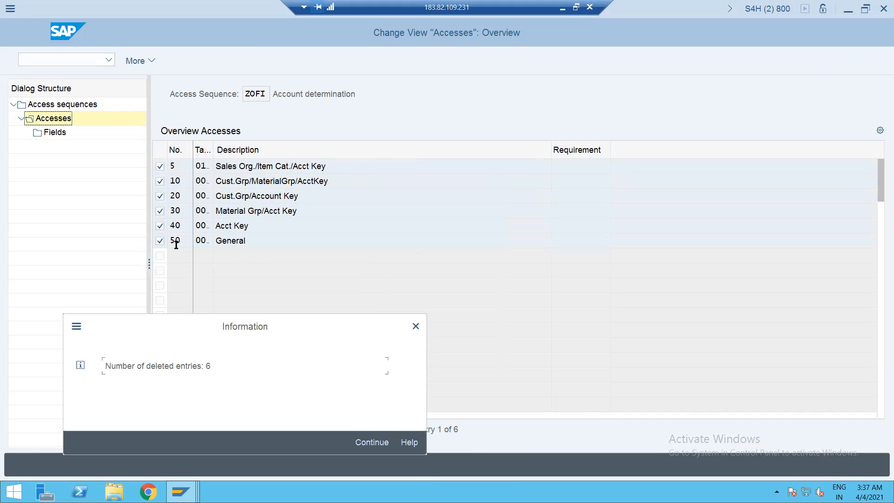
pyautogui.press('Return')
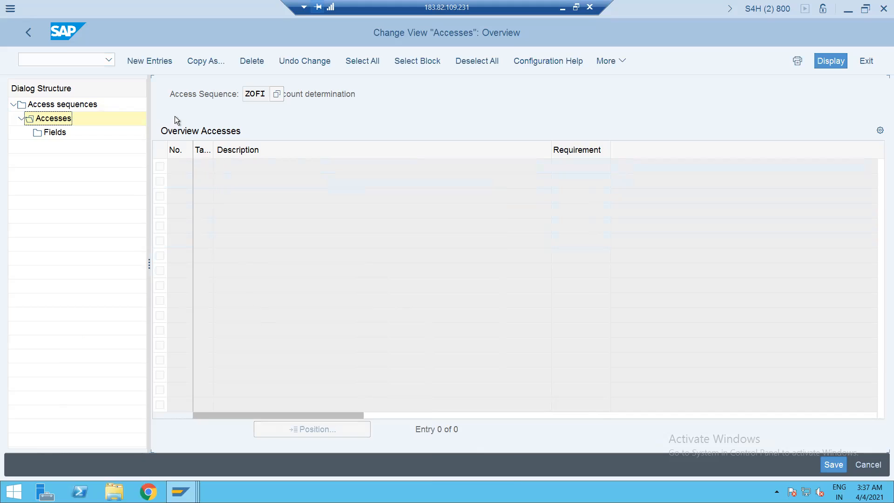
# Add a new access to ZOFI with number 01 and condition table 999.
pyautogui.click(147, 62)
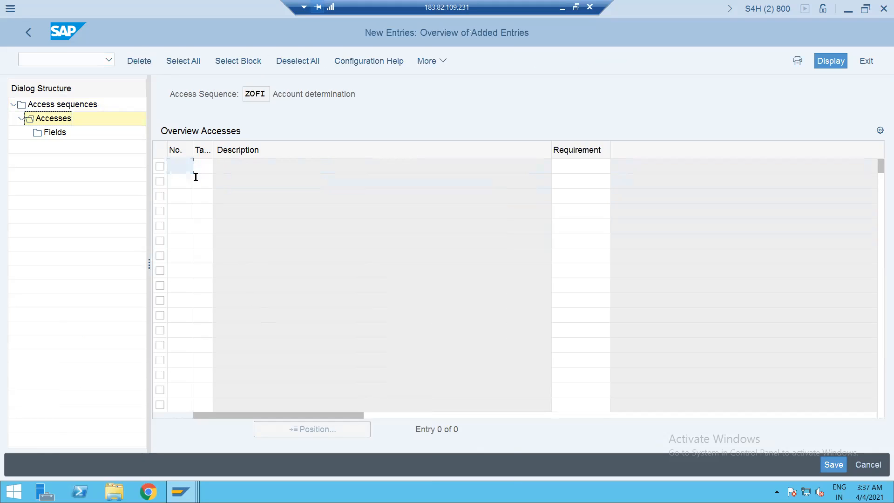
pyautogui.write('01')
pyautogui.press('Tab')
pyautogui.write('99')
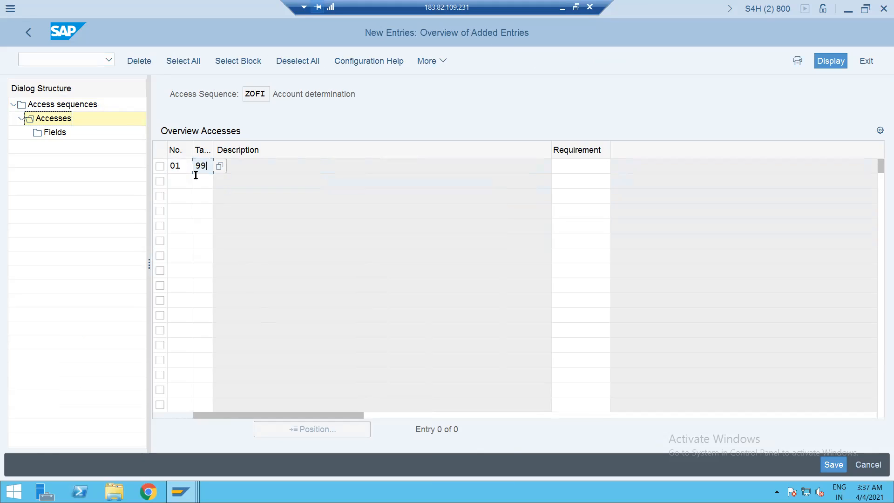
pyautogui.press('Return')
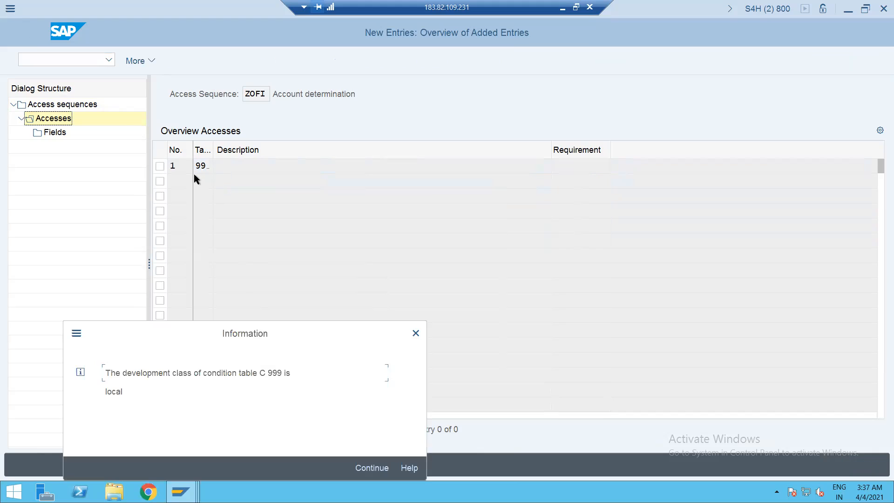
pyautogui.press('Return')
# Open the field assignments of access 1 with table 999 in access sequence ZOFI and widen the Document Structure column.
pyautogui.click(160, 166)
pyautogui.doubleClick(59, 132)
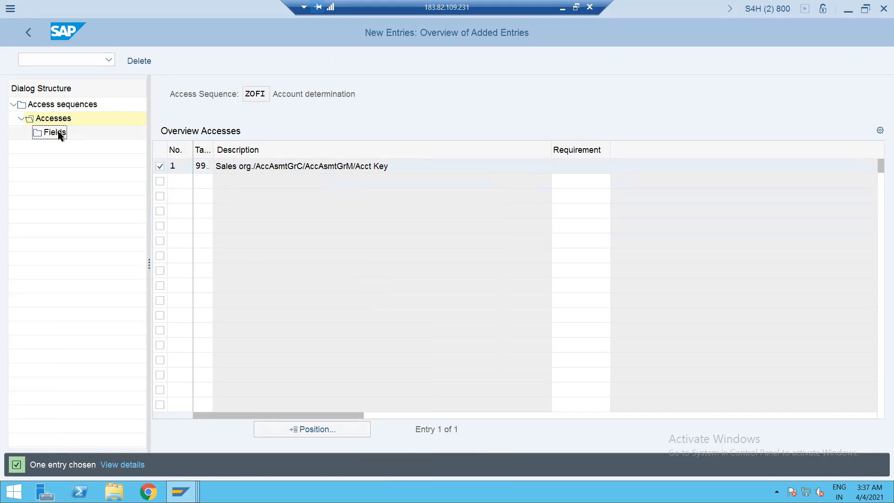
pyautogui.press('Return')
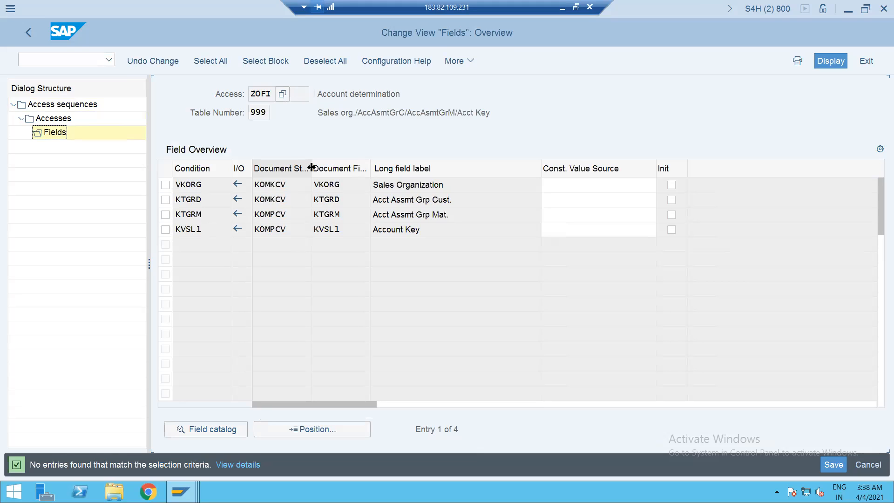
pyautogui.moveTo(311, 166); pyautogui.dragTo(337, 169)
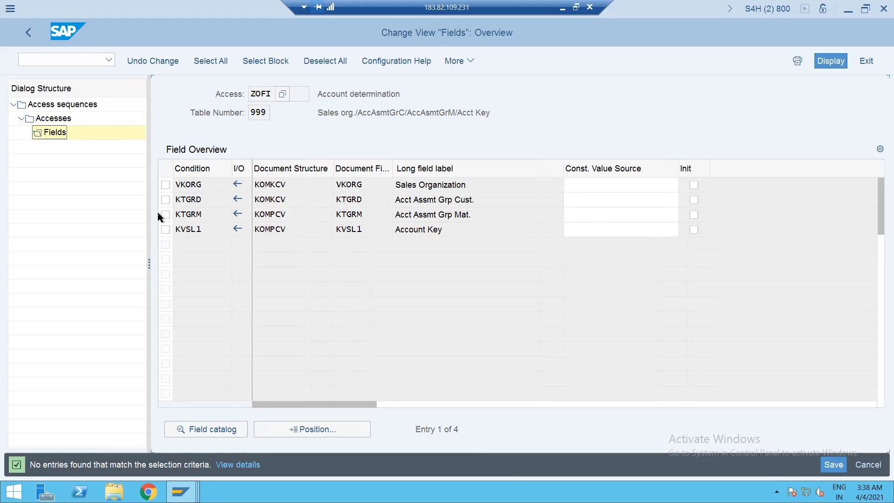
# Save access sequence ZOFI in a new workbench request described as ACCESS SEQ S4 HANA, and return to the activity selection.
pyautogui.hotkey('ctrl', 's')
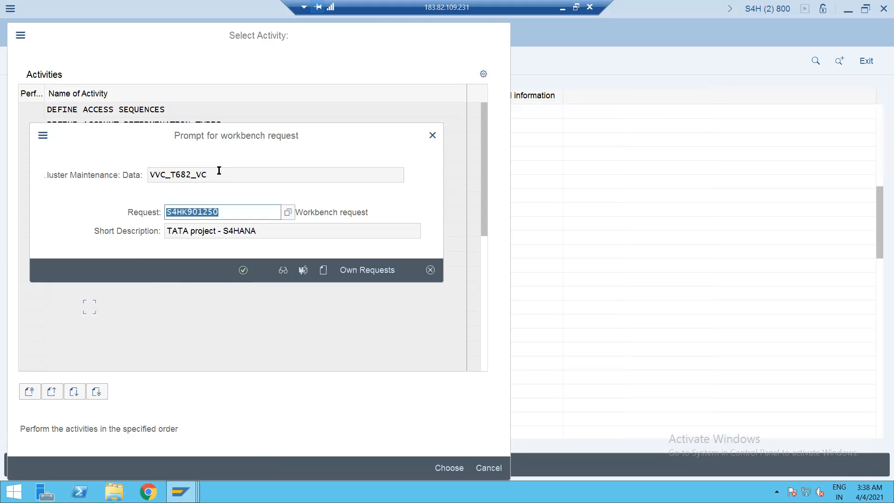
pyautogui.click(379, 276)
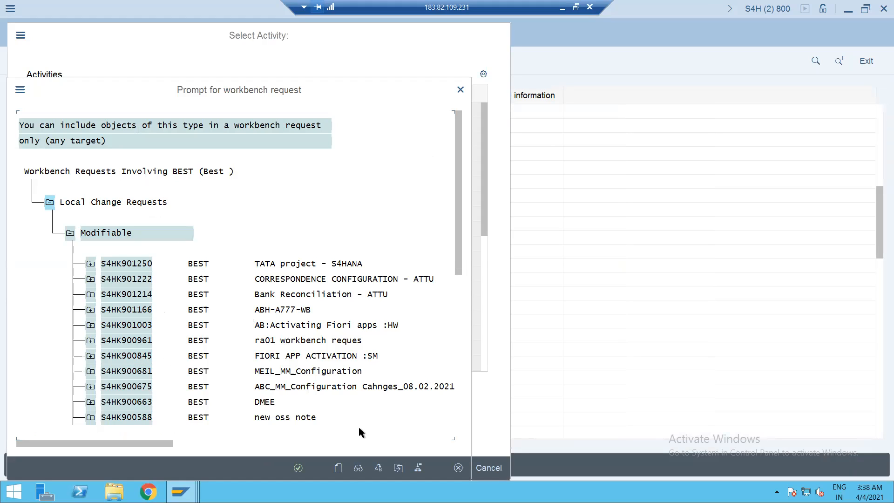
pyautogui.click(338, 468)
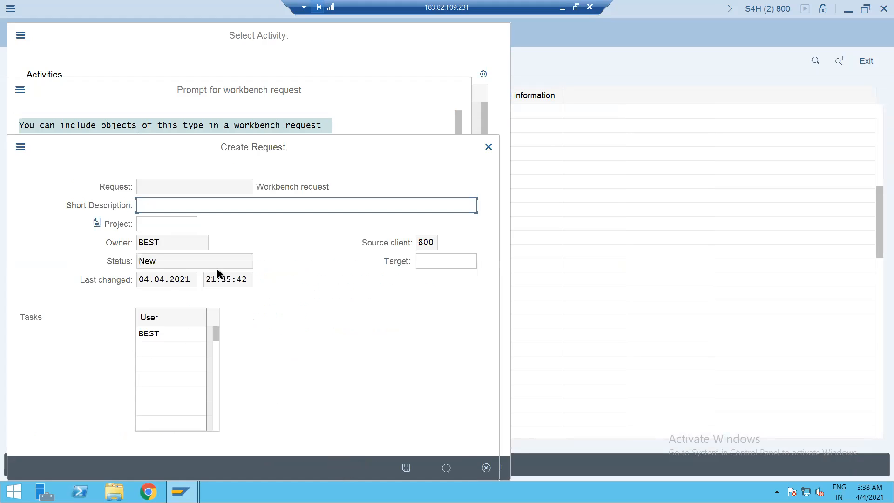
pyautogui.write('ACCESS SEQ S4 HANA')
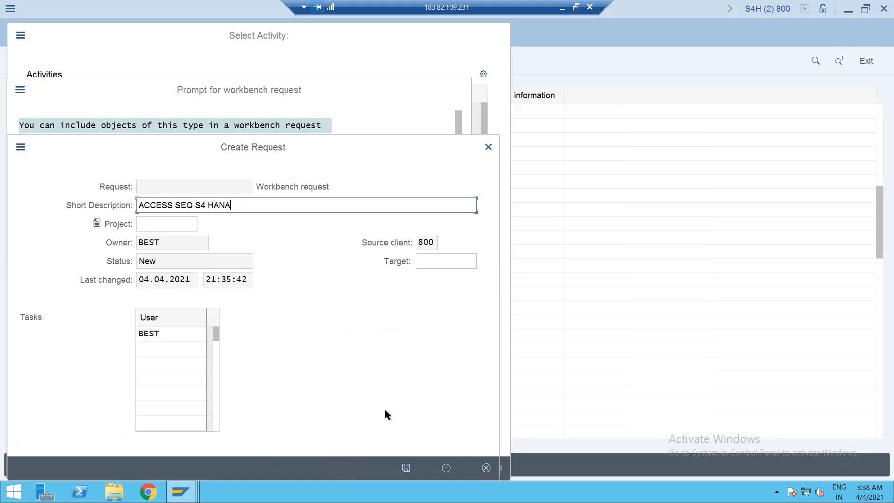
pyautogui.click(406, 468)
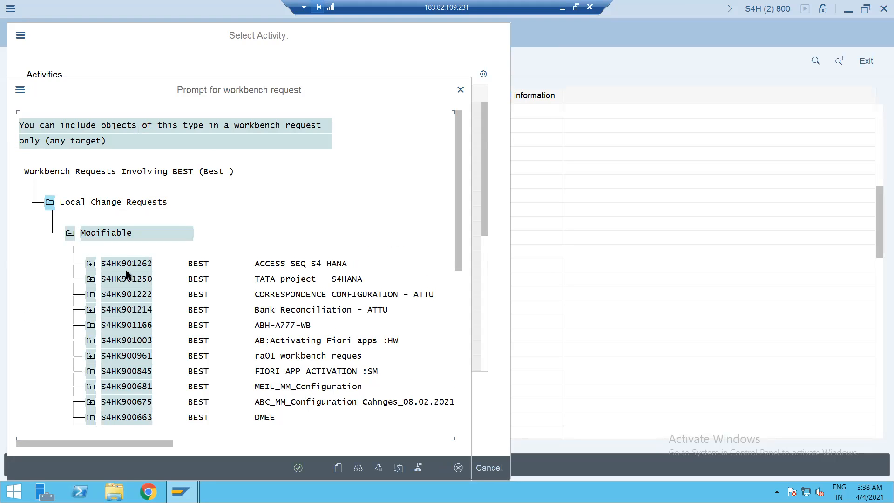
pyautogui.doubleClick(122, 264)
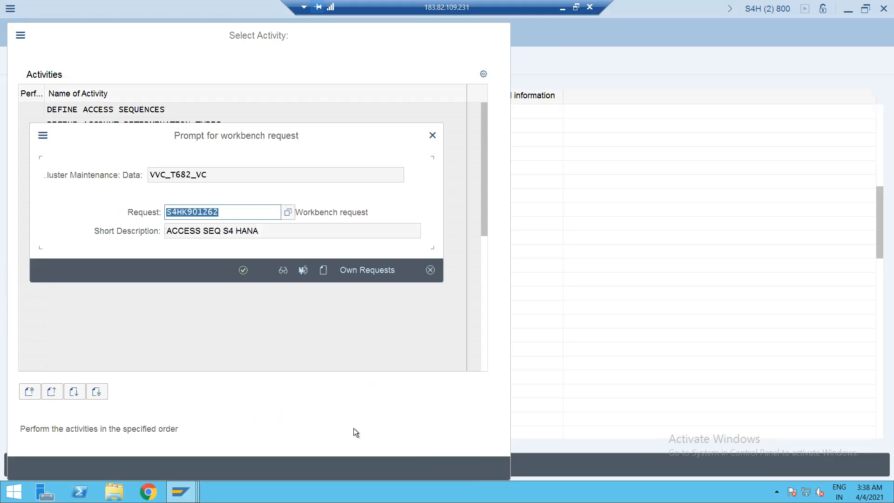
pyautogui.click(243, 270)
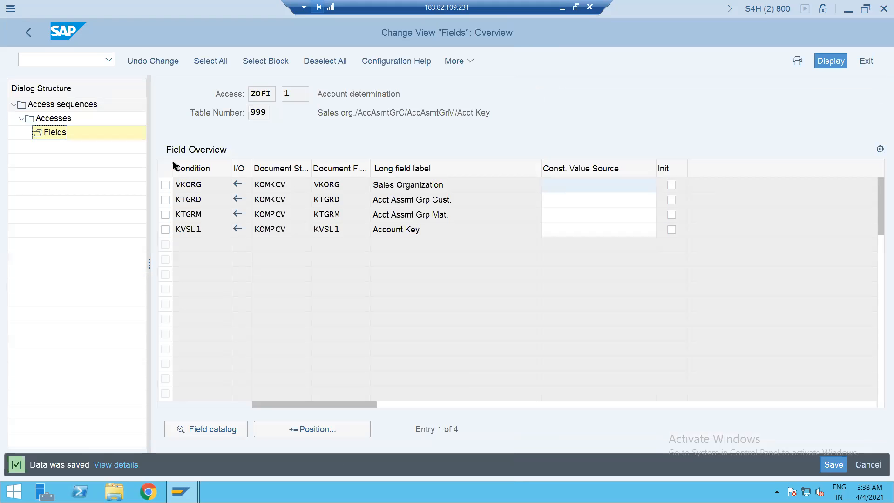
pyautogui.click(24, 27)
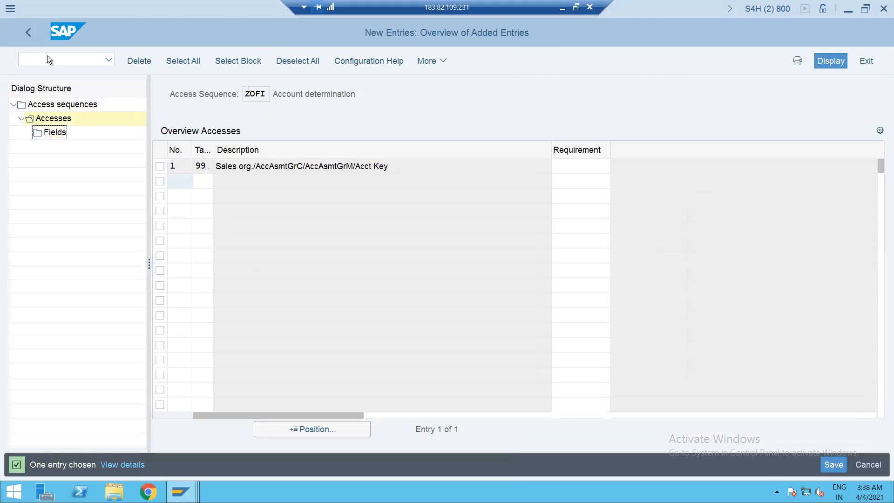
pyautogui.click(28, 31)
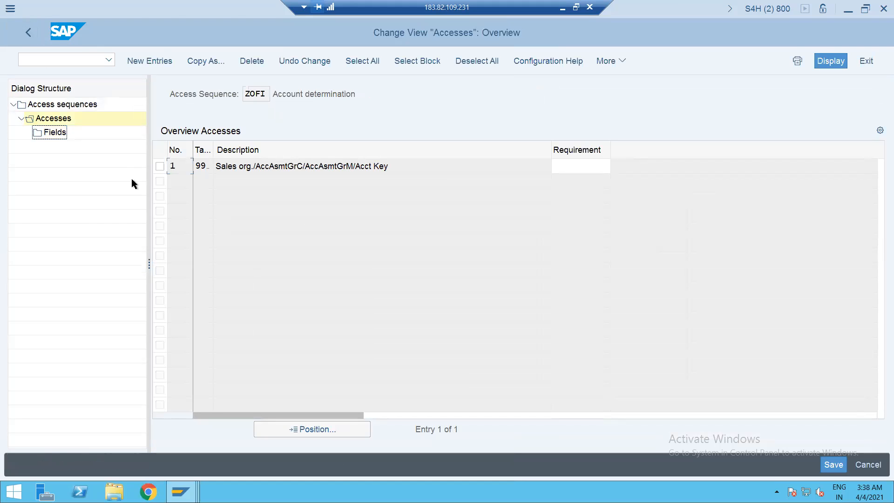
pyautogui.click(30, 31)
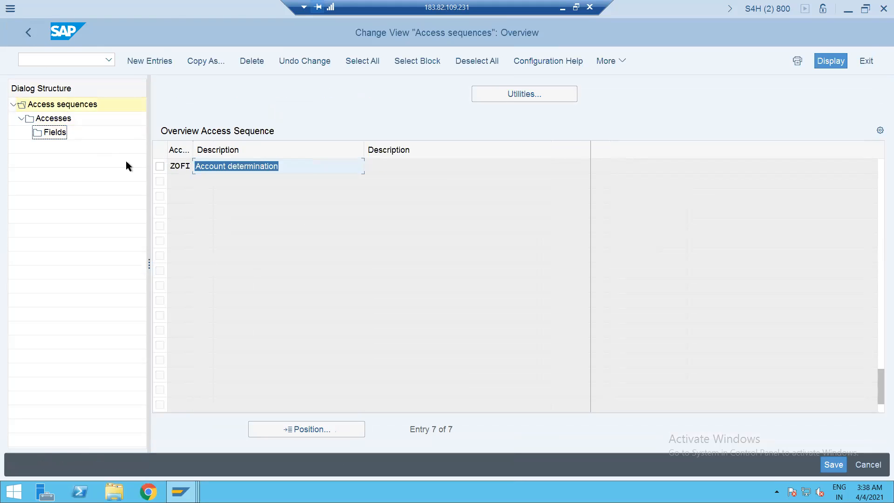
pyautogui.click(28, 30)
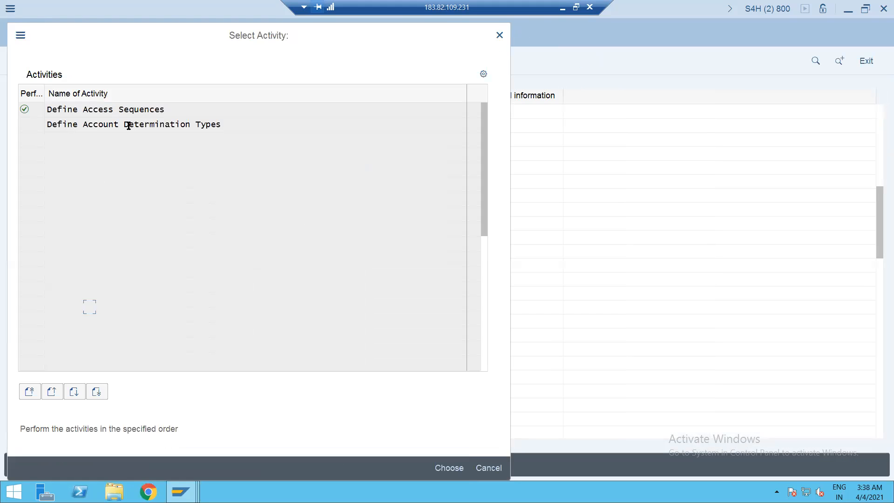
# In Define Account Determination Types, add a new condition type ZOFI named ACCOUNT DET TEST.
pyautogui.doubleClick(128, 125)
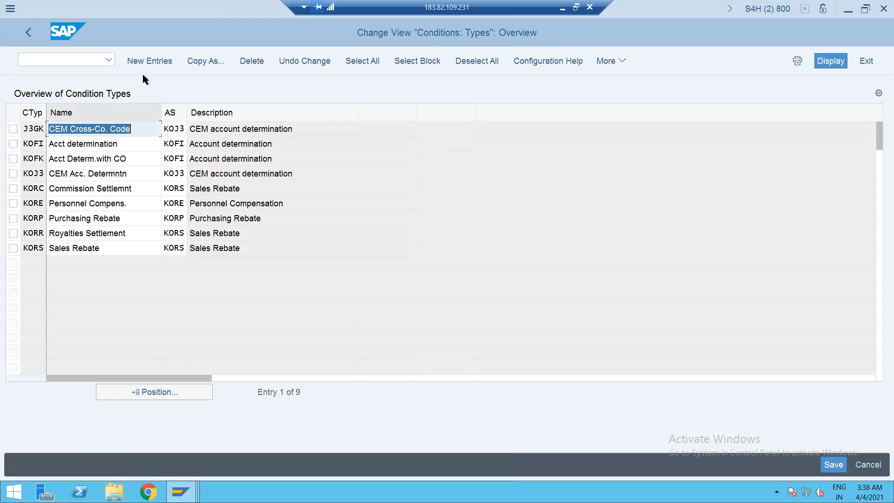
pyautogui.click(146, 61)
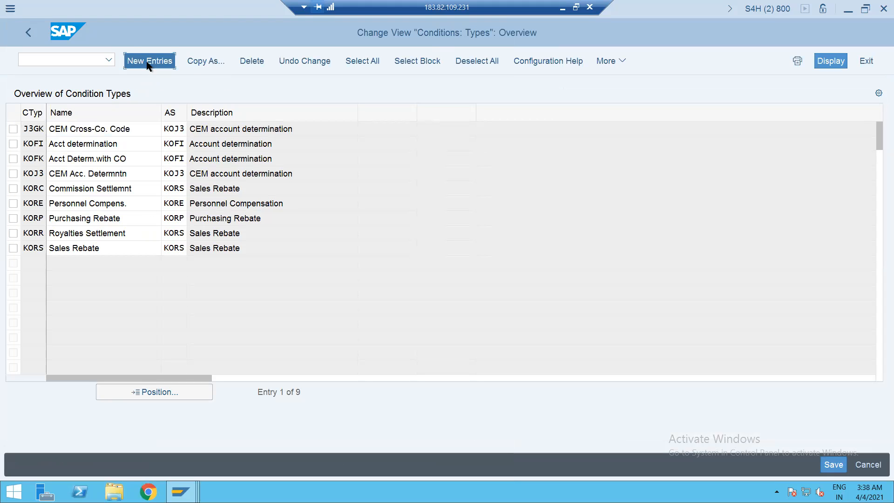
pyautogui.write('Z')
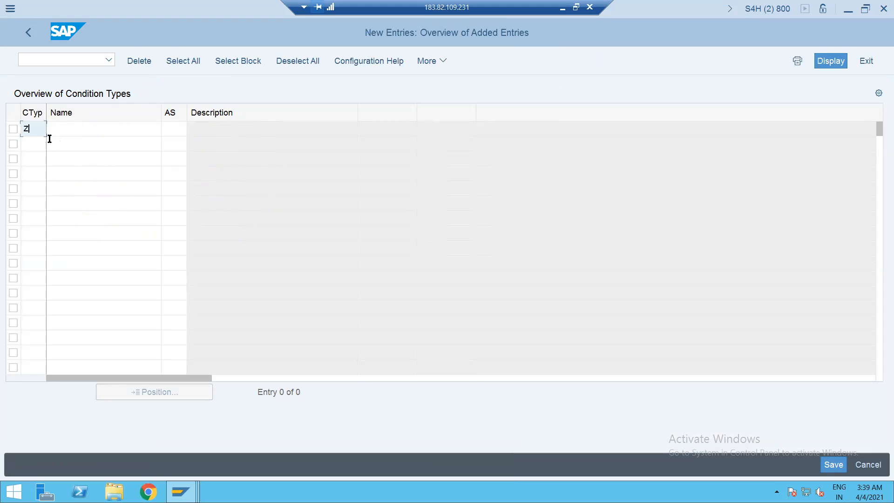
pyautogui.write('OFI')
pyautogui.press('Tab')
pyautogui.write('ACCOUNT DET TEST')
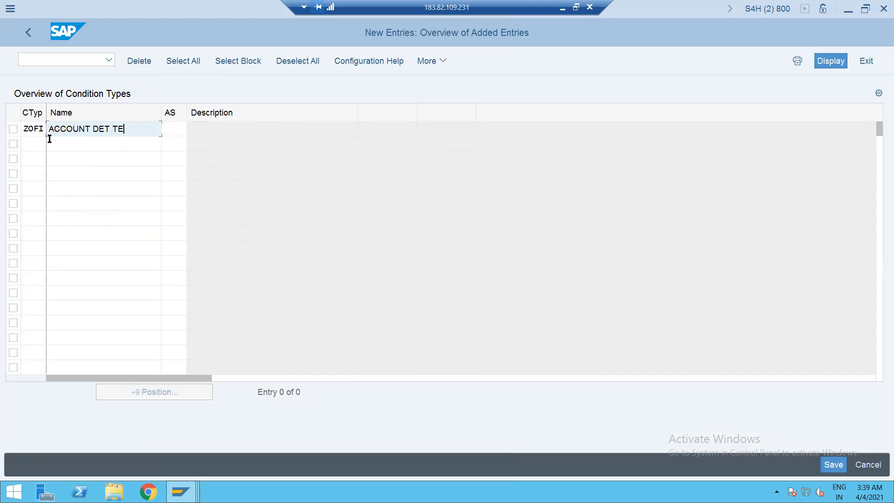
# Assign access sequence ZOFI to the new condition type, save the entry and return to the IMG structure.
pyautogui.click(172, 126)
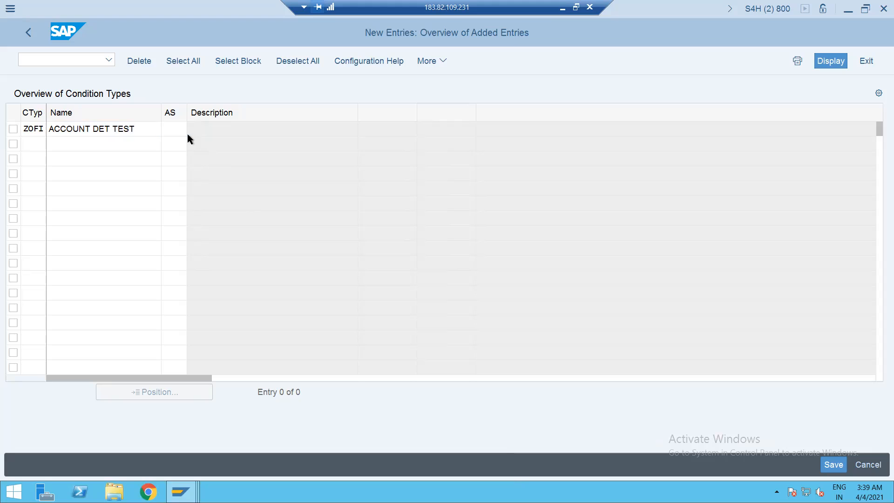
pyautogui.click(187, 133)
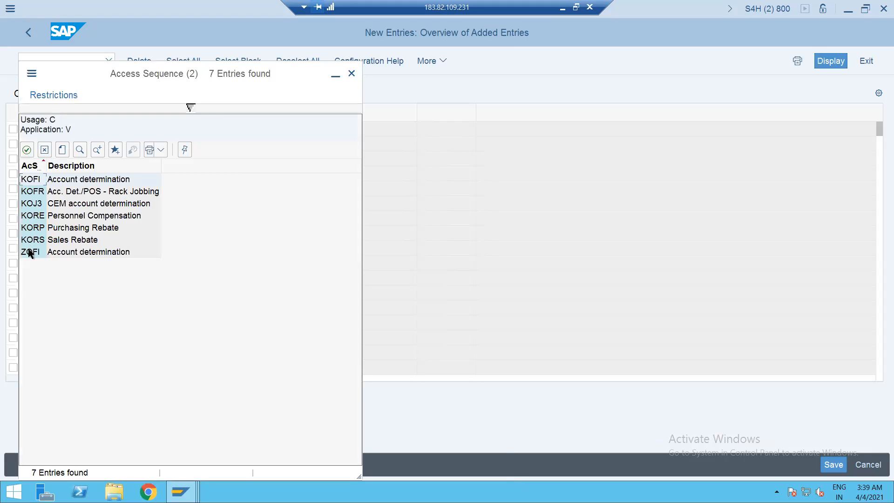
pyautogui.doubleClick(29, 252)
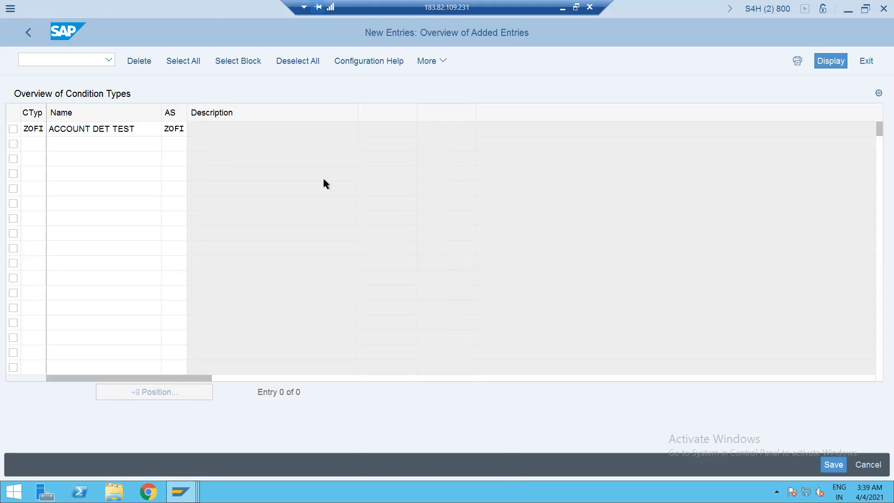
pyautogui.hotkey('ctrl', 's')
pyautogui.press('Return')
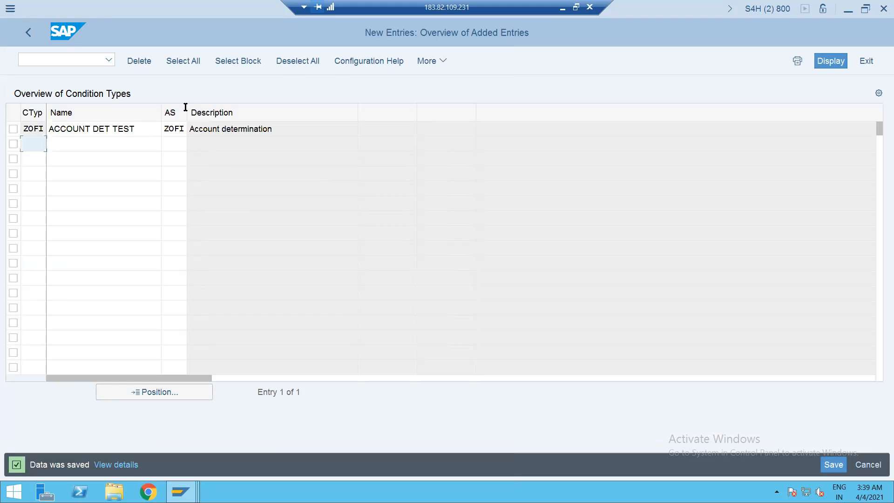
pyautogui.press('F3')
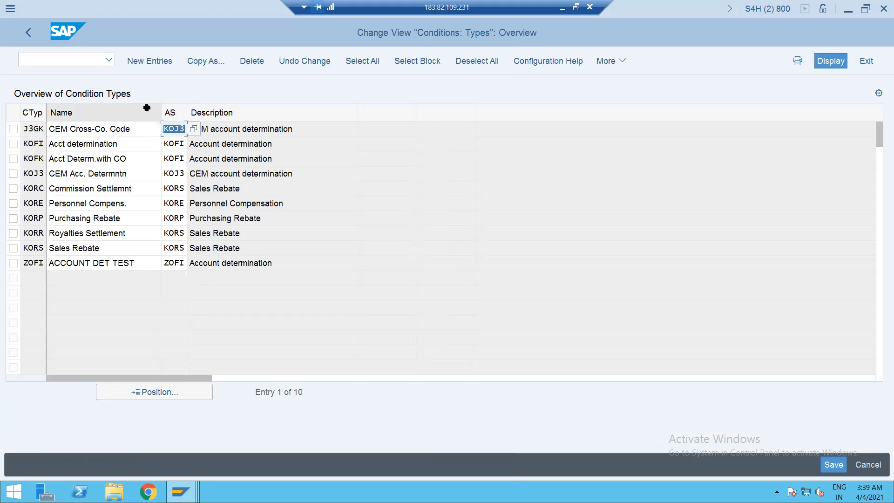
pyautogui.press('F3')
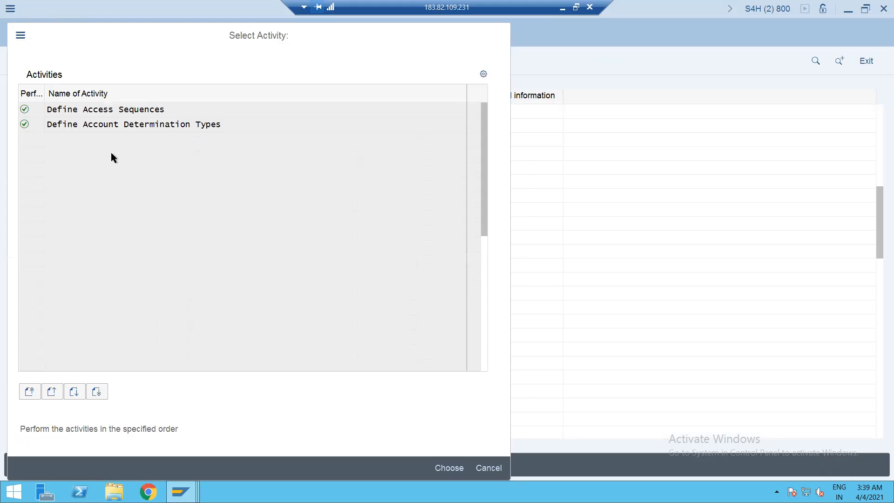
pyautogui.press('F3')
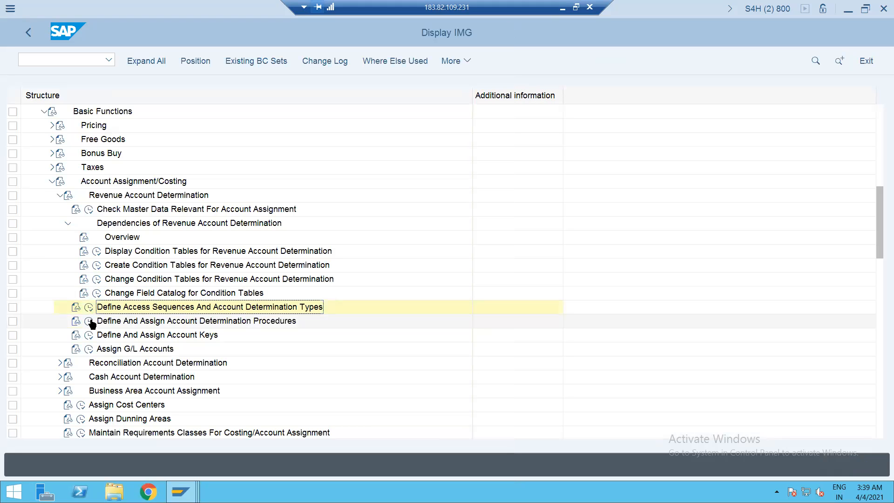
# In Define account determination procedure, copy procedure KOFI00 as ZOFI00 together with its dependent entries.
pyautogui.click(88, 321)
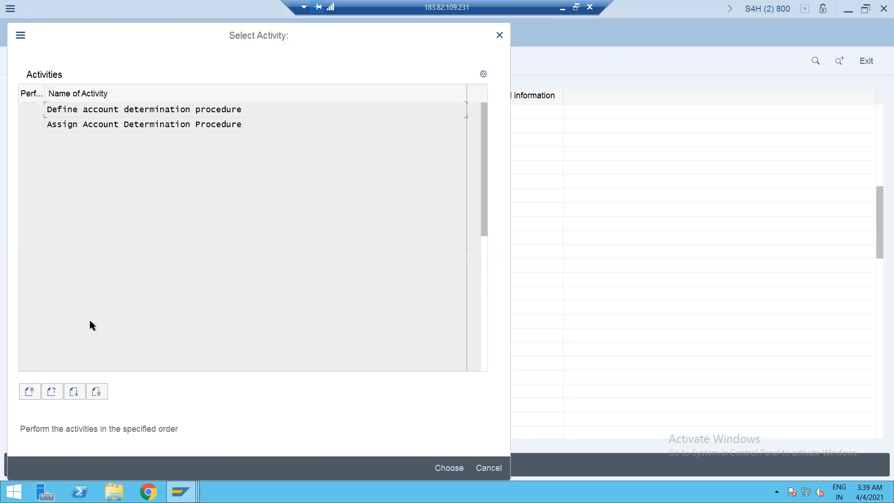
pyautogui.doubleClick(141, 108)
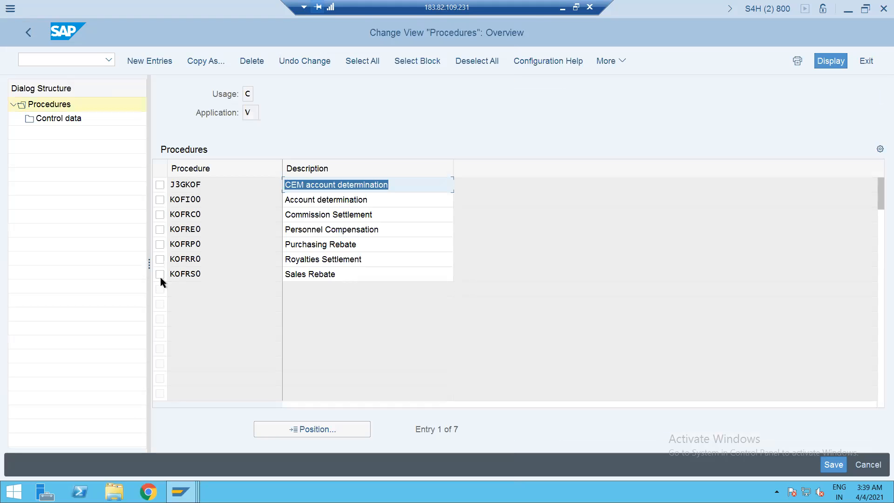
pyautogui.click(161, 199)
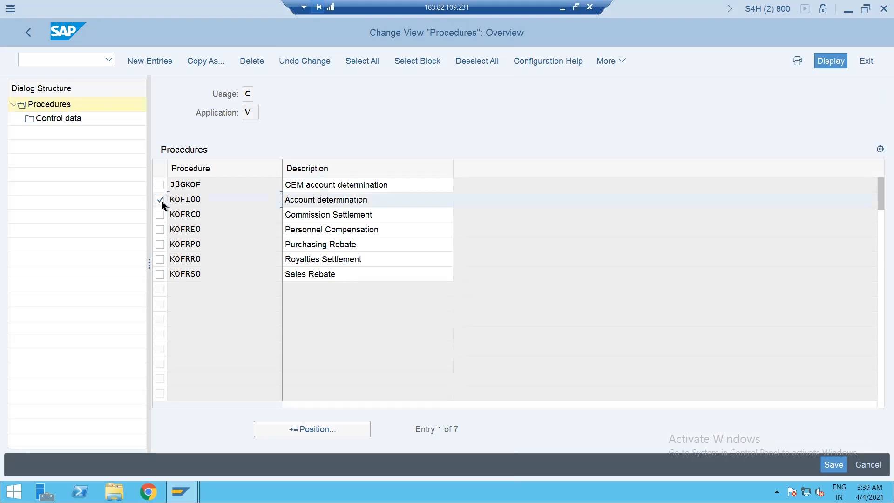
pyautogui.click(191, 65)
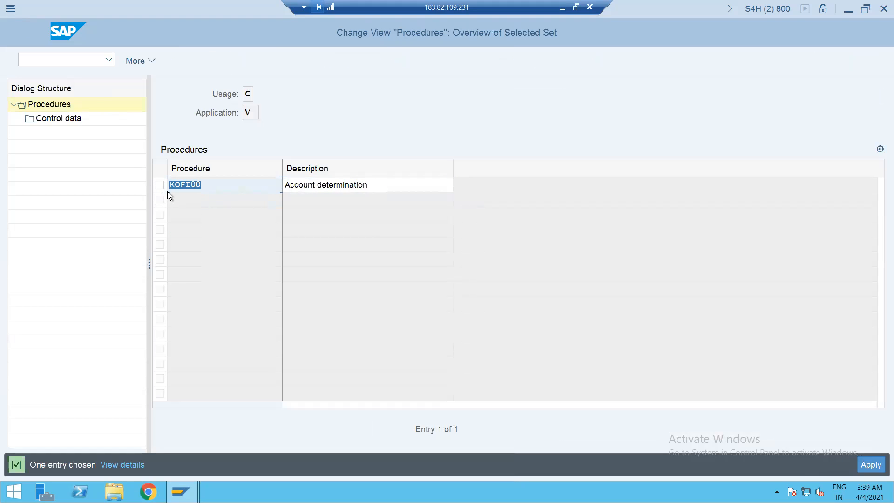
pyautogui.click(173, 184)
pyautogui.write('Z')
pyautogui.press('Return')
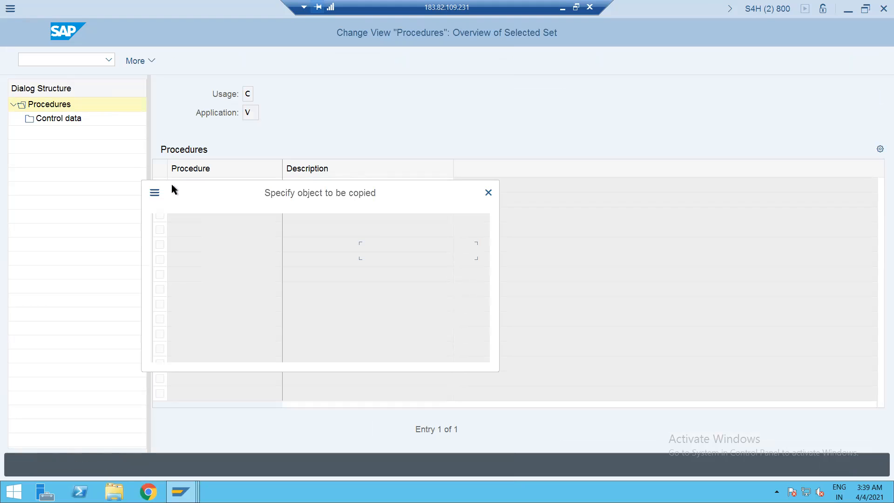
pyautogui.press('Return')
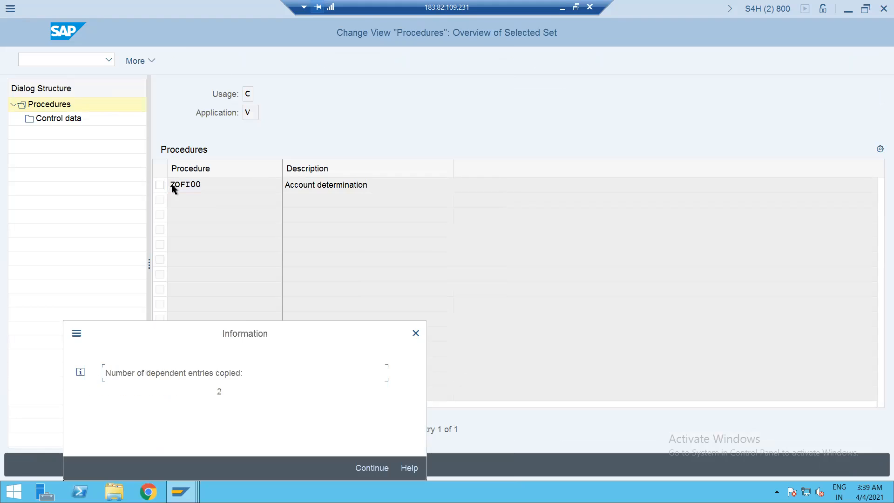
pyautogui.press('Return')
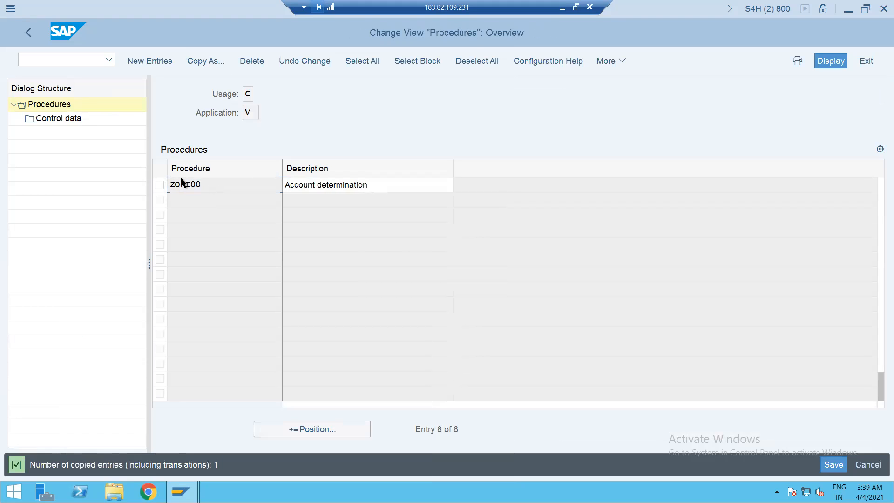
# In the control data of procedure ZOFI00, replace condition type KOFI with ZOFI and save to the proposed customizing request.
pyautogui.doubleClick(193, 185)
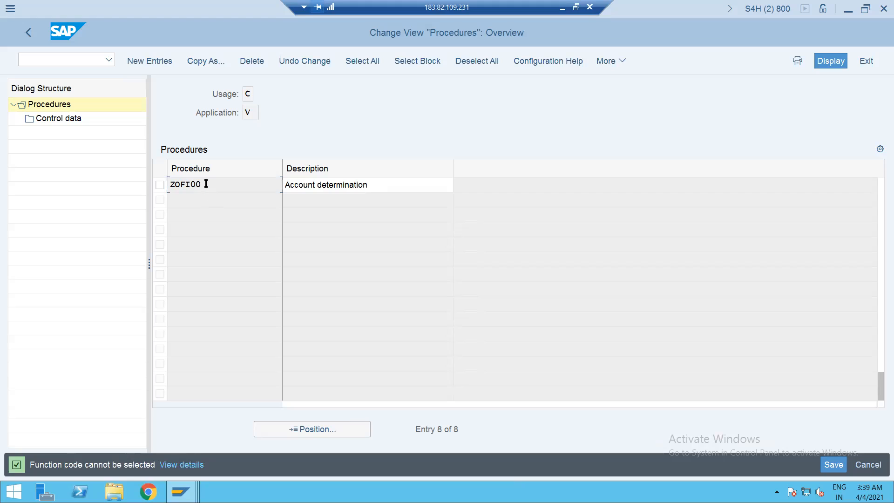
pyautogui.click(157, 185)
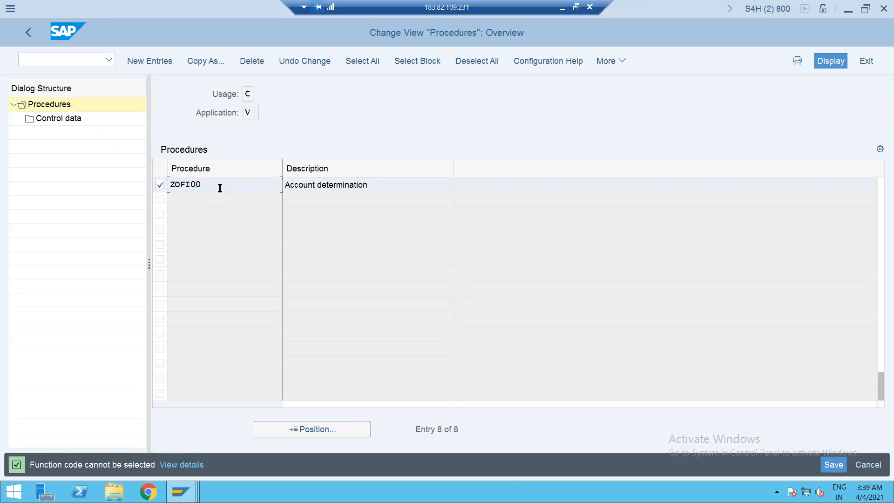
pyautogui.doubleClick(64, 118)
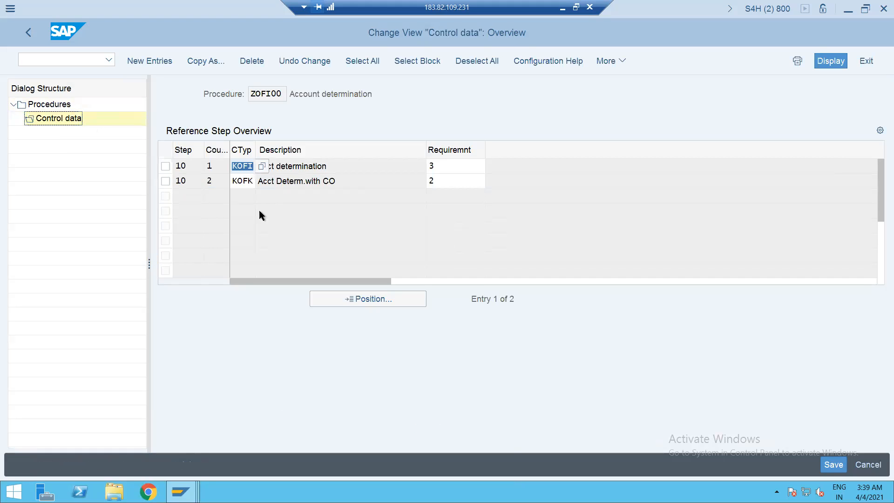
pyautogui.click(262, 166)
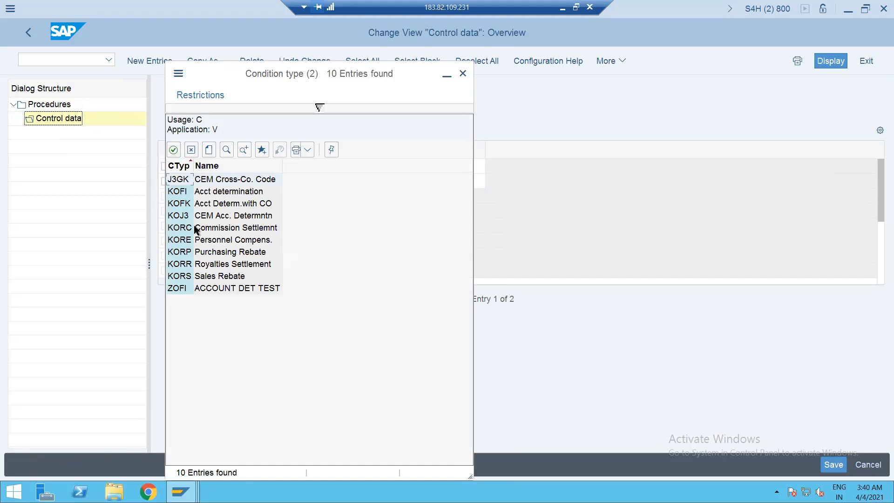
pyautogui.doubleClick(177, 288)
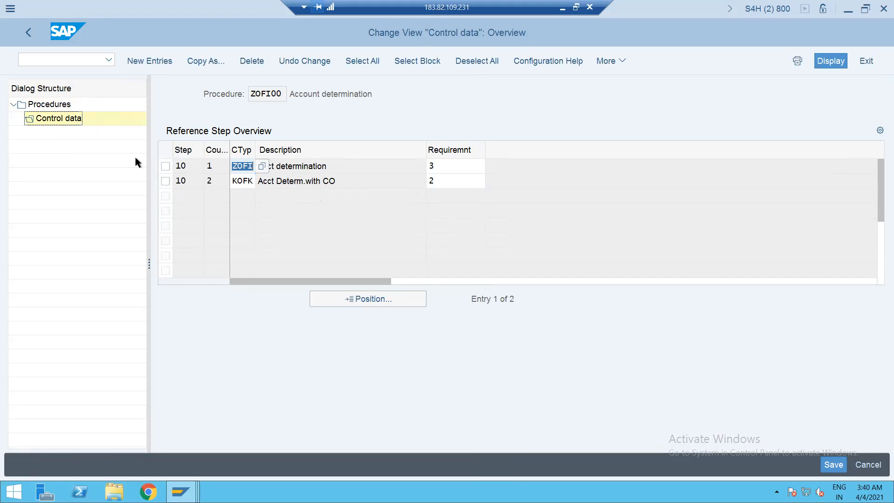
pyautogui.hotkey('ctrl', 's')
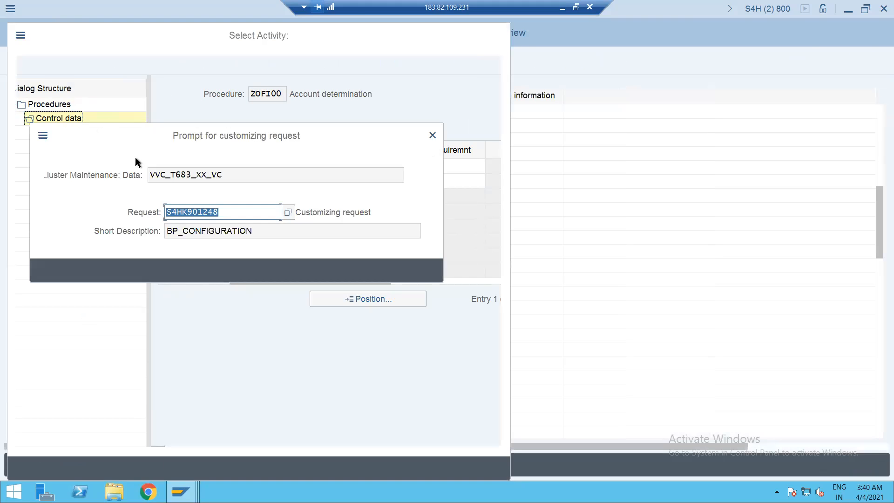
pyautogui.press('Return')
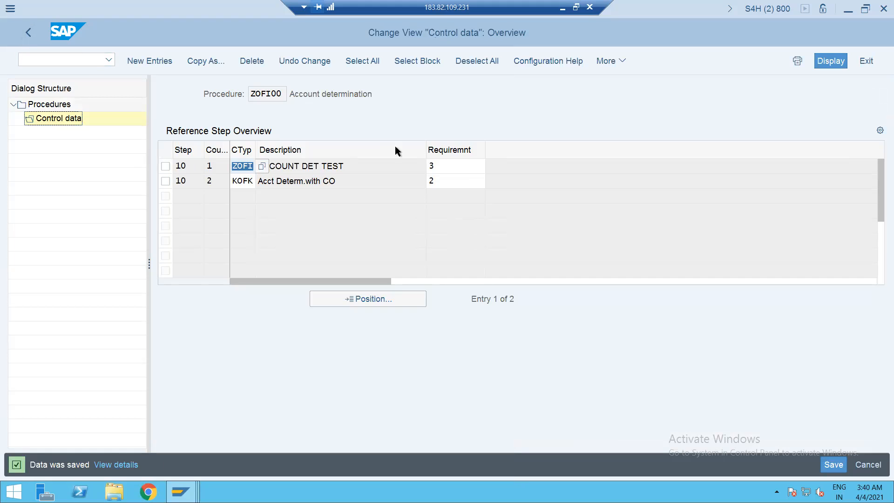
# Check the available requirement routines for the ZOFI step without changing the entry, and return to the activity selection.
pyautogui.click(472, 166)
pyautogui.click(495, 168)
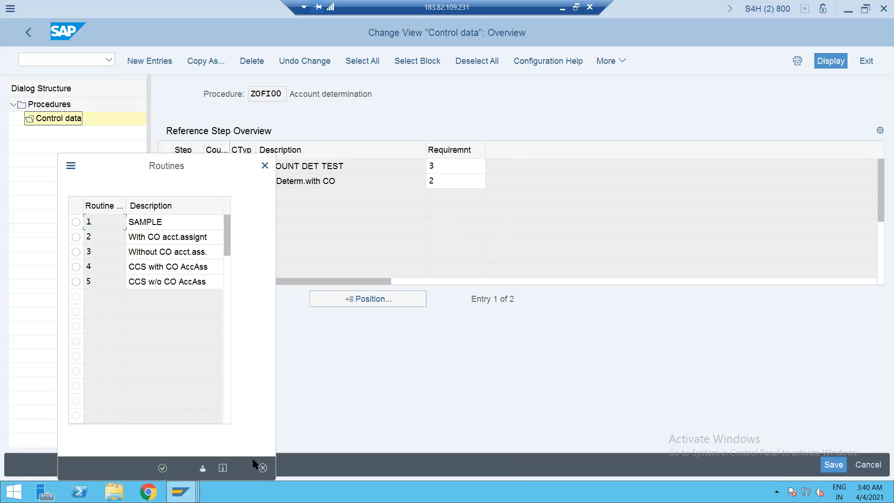
pyautogui.click(262, 468)
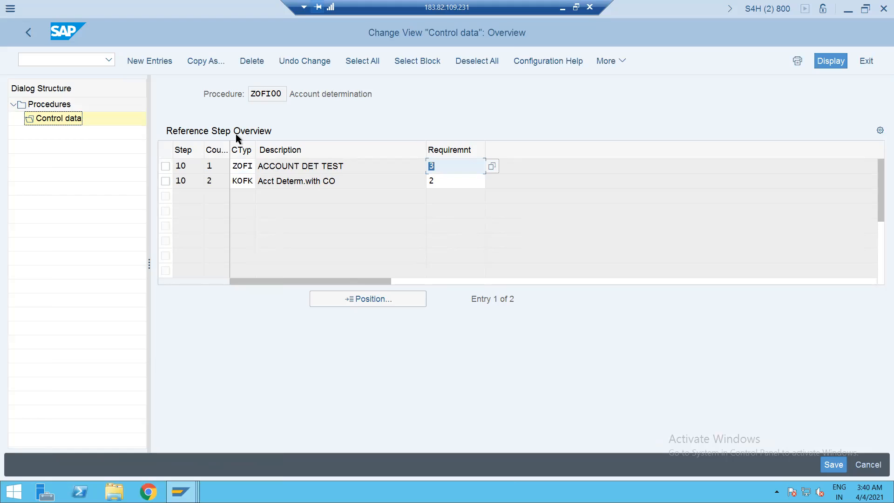
pyautogui.hotkey('ctrl', 's')
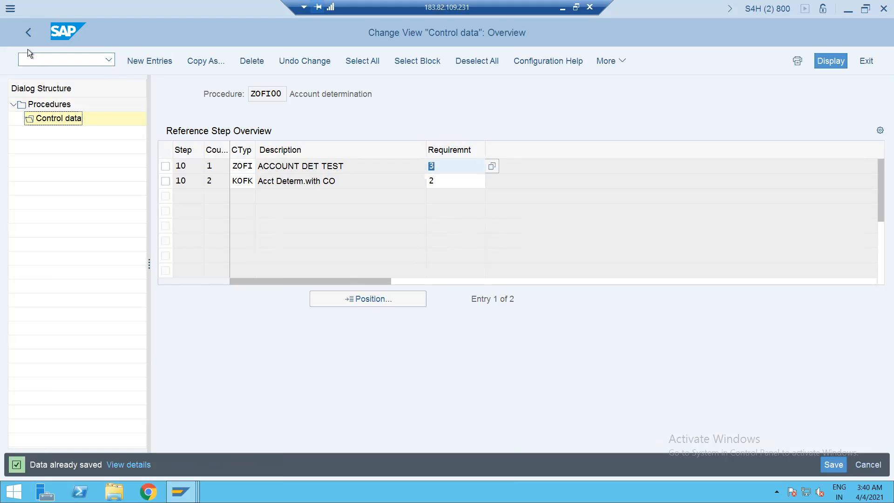
pyautogui.click(27, 34)
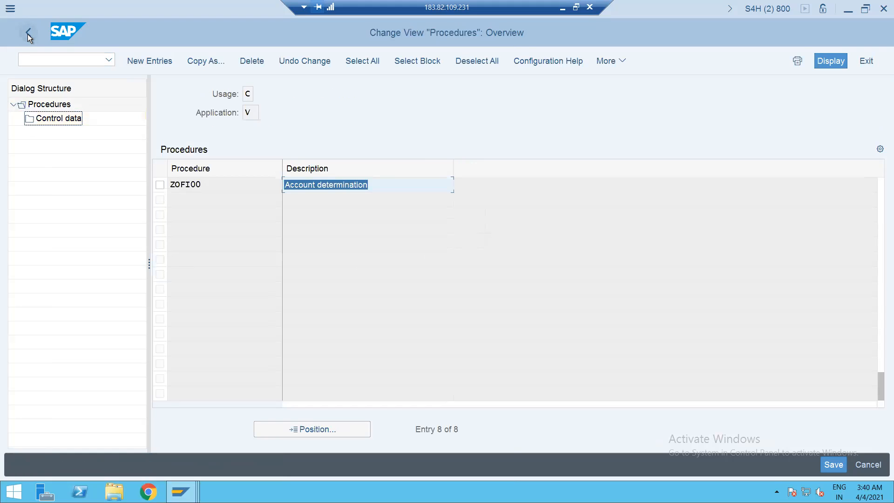
pyautogui.click(27, 35)
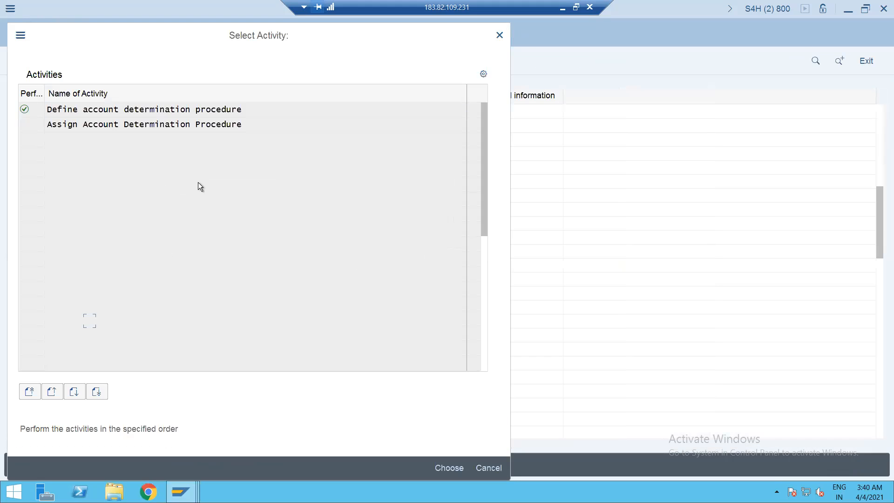
# Open Assign Account Determination Procedure, and open transaction VOFA in a new session with the locked data displayed.
pyautogui.doubleClick(144, 124)
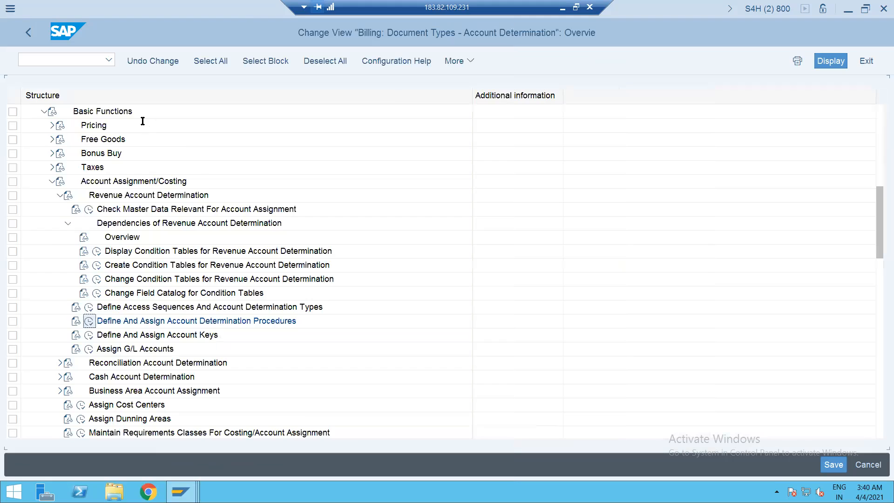
pyautogui.click(219, 429)
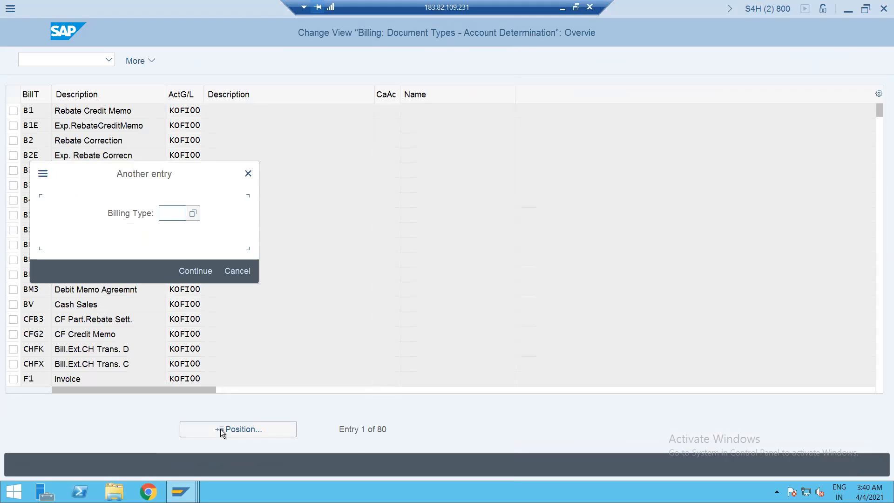
pyautogui.click(248, 173)
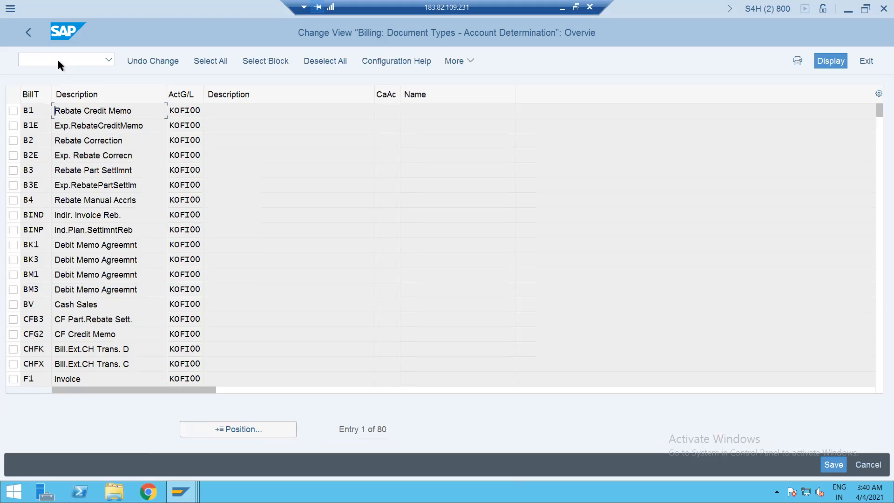
pyautogui.write('/O')
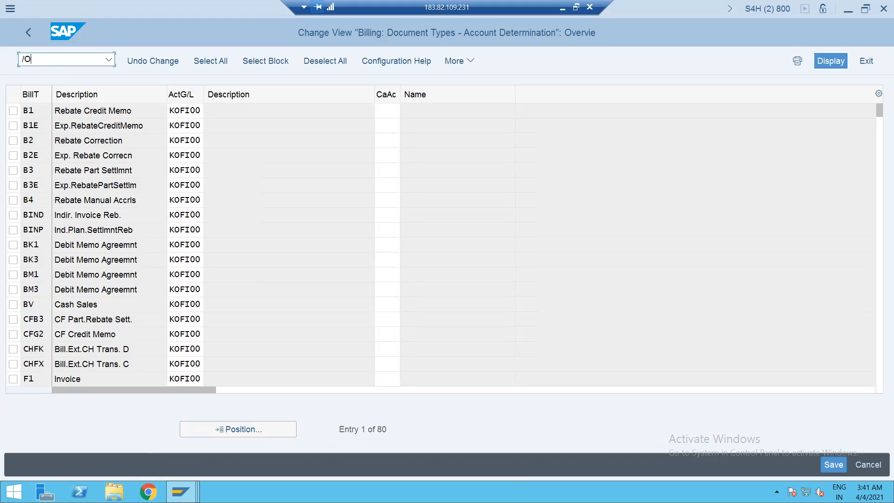
pyautogui.write('VOFA')
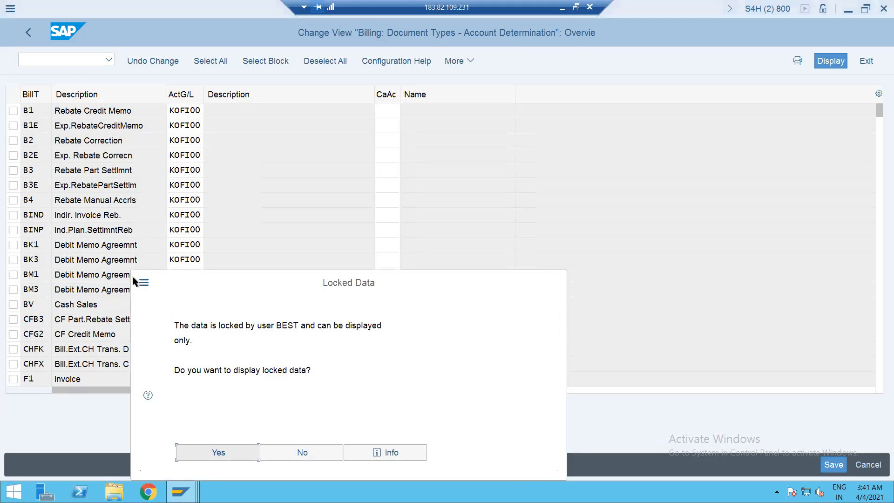
pyautogui.click(206, 454)
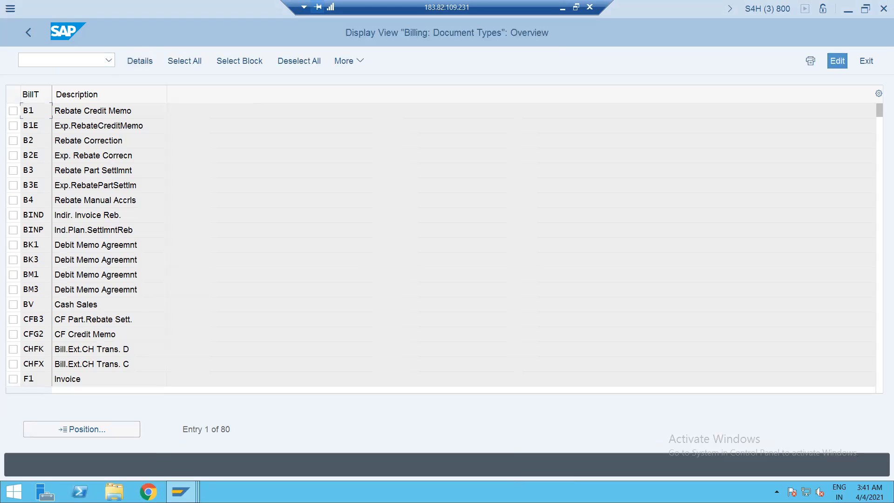
# Leave the account determination assignment view to release its lock, and close the Edit G/L Account Centrally session.
pyautogui.moveTo(181, 491)
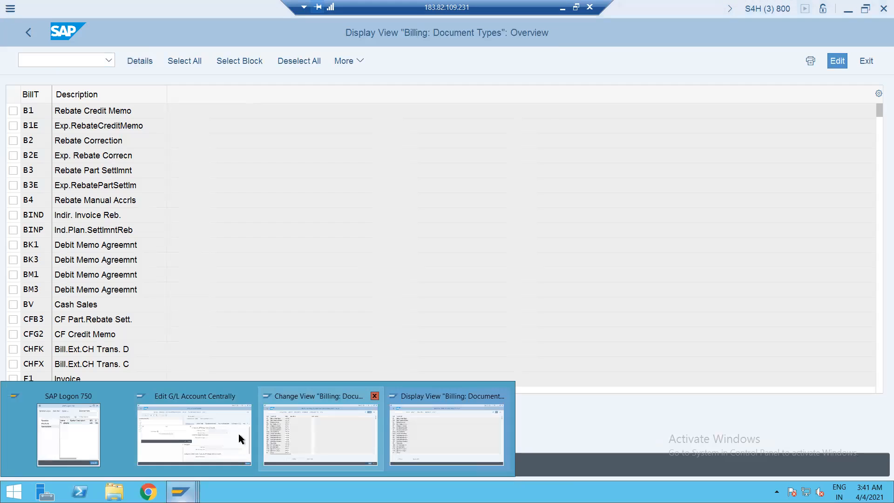
pyautogui.moveTo(236, 435)
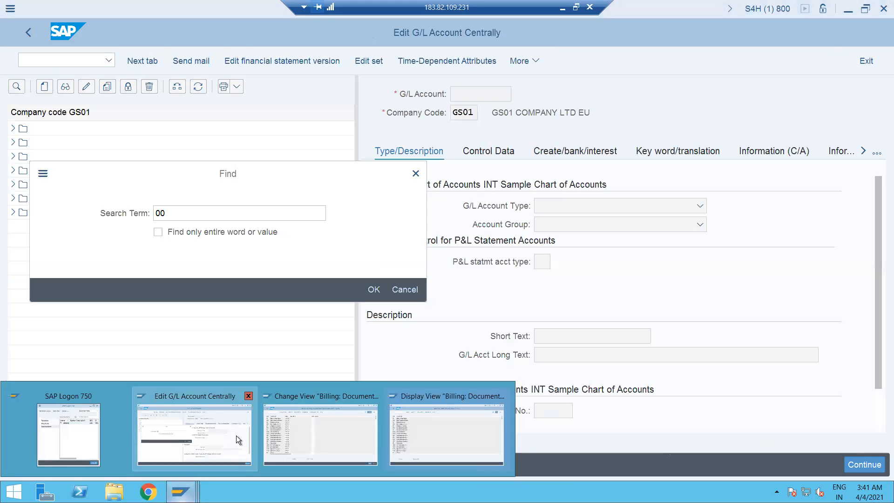
pyautogui.click(246, 396)
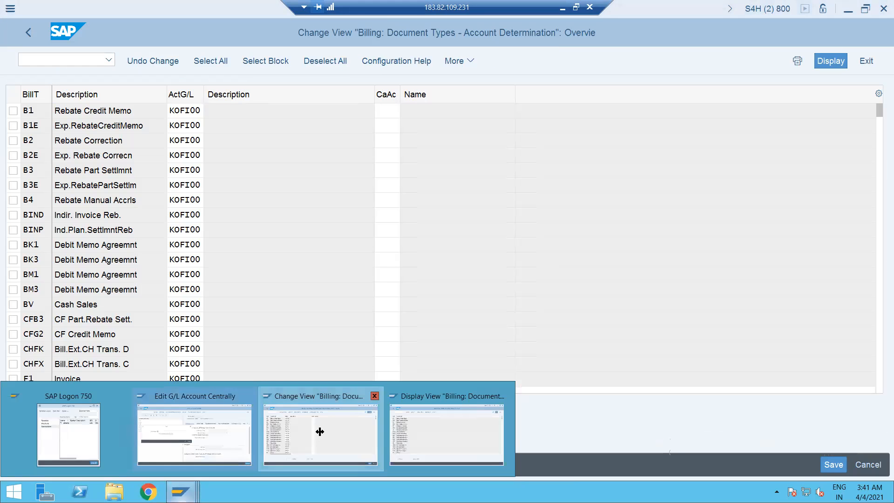
pyautogui.click(319, 431)
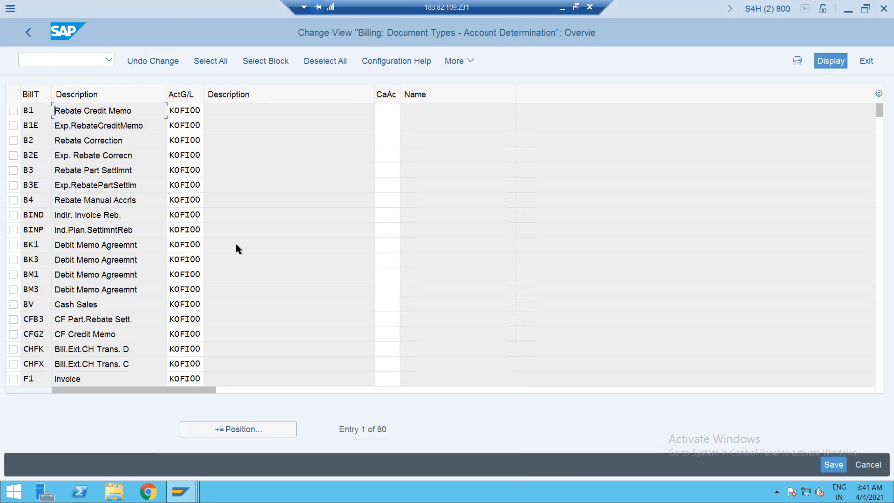
pyautogui.click(34, 36)
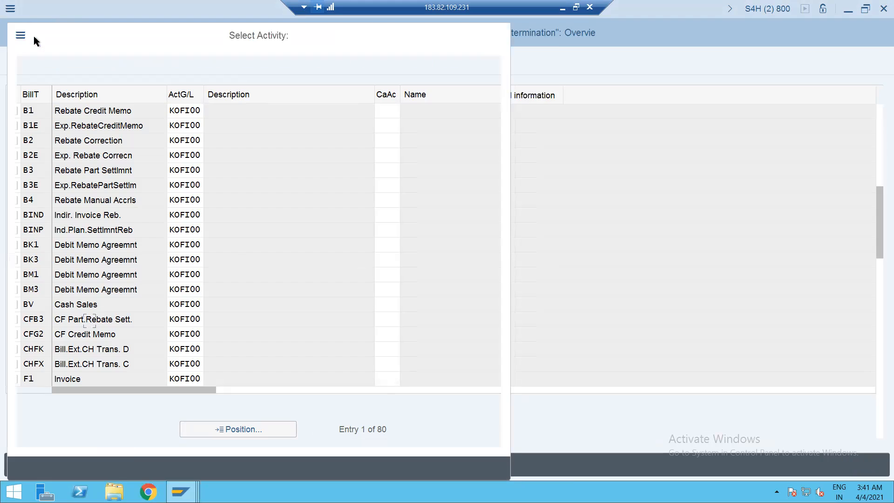
pyautogui.hotkey('alt', 'Tab')
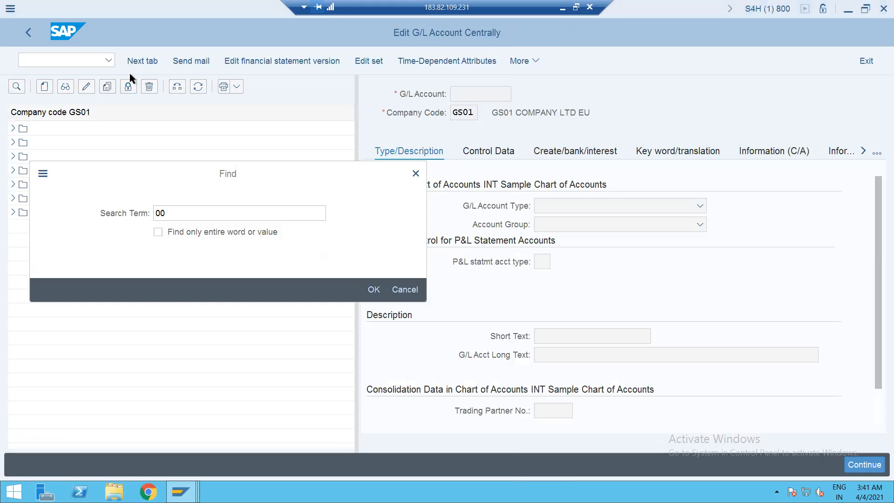
pyautogui.click(417, 173)
pyautogui.click(883, 9)
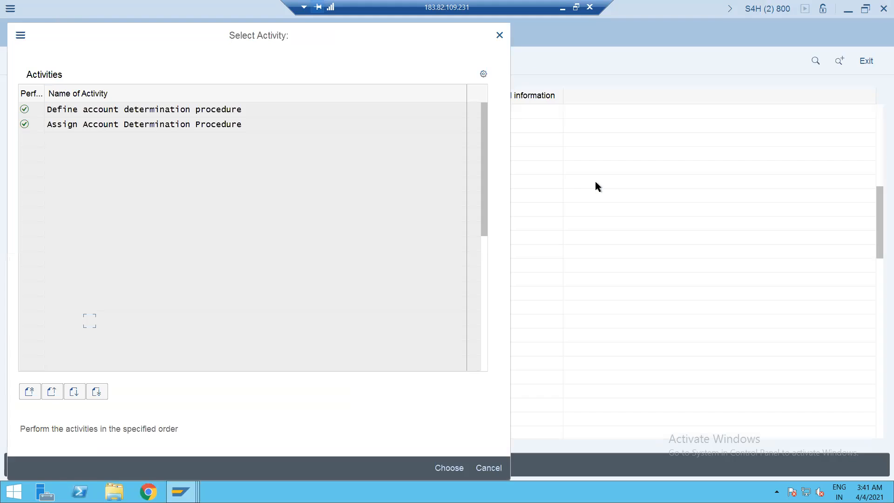
# Return to the billing document types session and switch the view from display to change mode.
pyautogui.moveTo(181, 492)
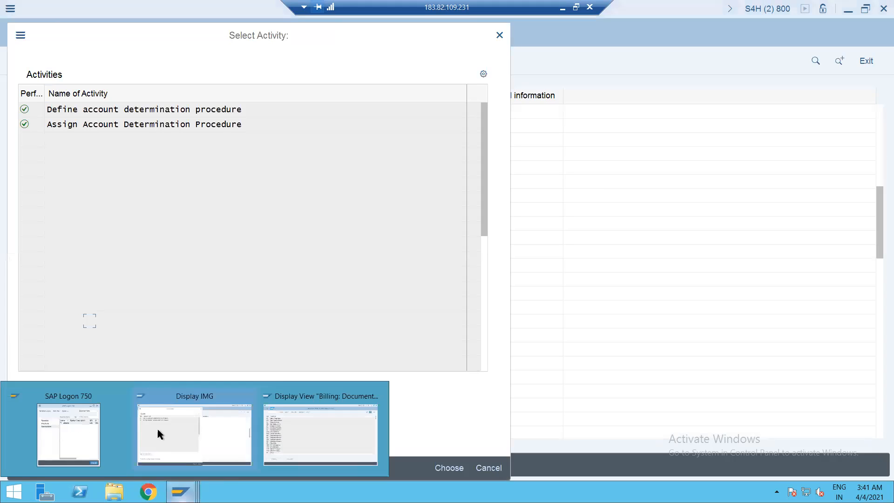
pyautogui.click(323, 421)
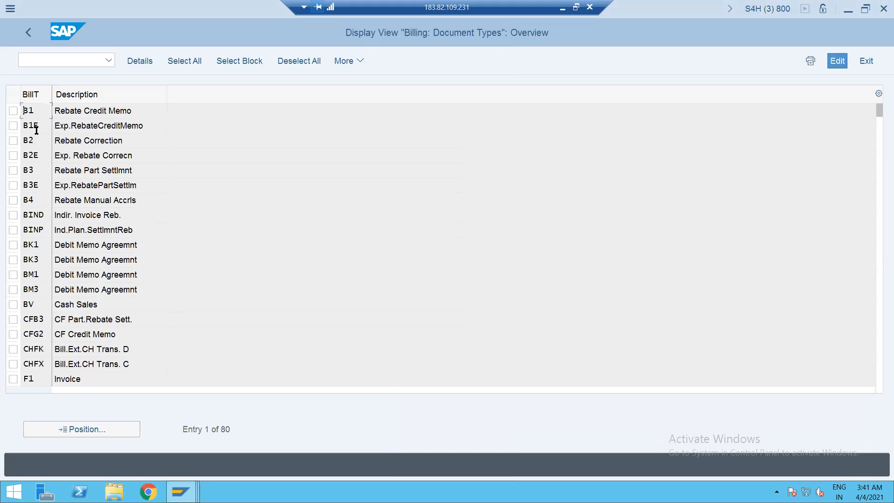
pyautogui.click(347, 57)
pyautogui.moveTo(369, 102)
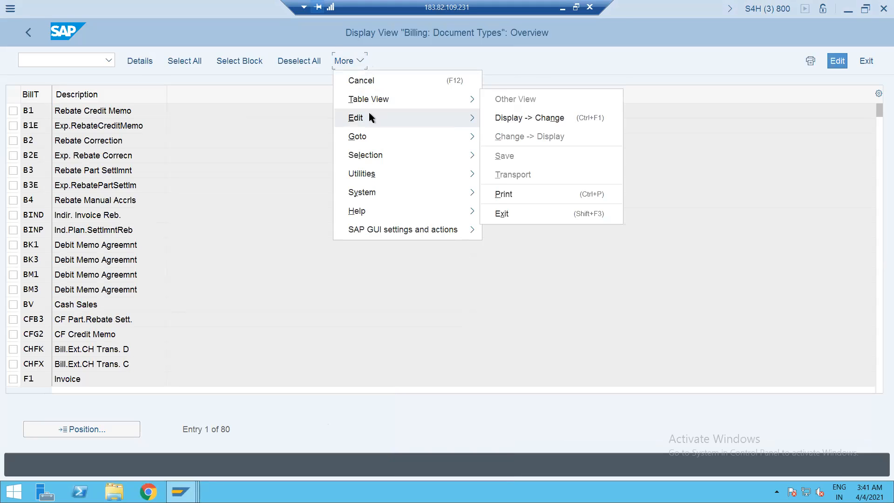
pyautogui.click(528, 119)
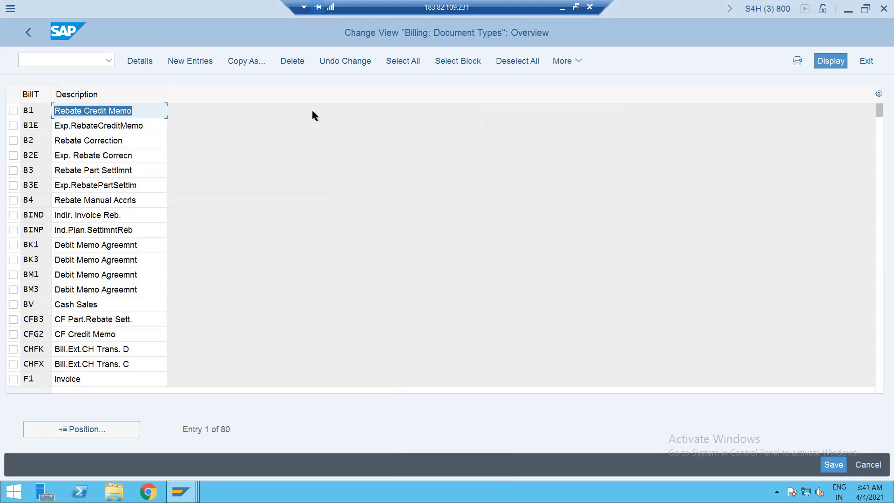
# Copy billing type F2 as new billing type ZF2, including its dependent copying control entries.
pyautogui.click(68, 427)
pyautogui.write('F2')
pyautogui.press('Return')
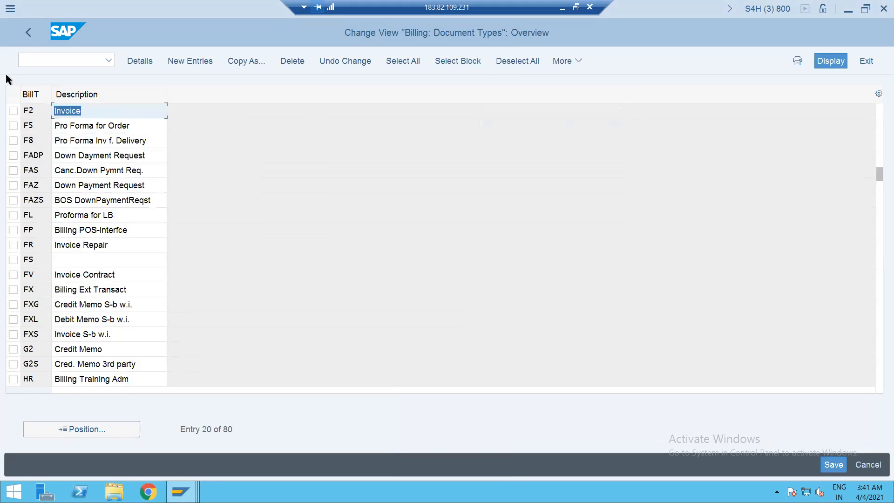
pyautogui.click(13, 112)
pyautogui.click(242, 61)
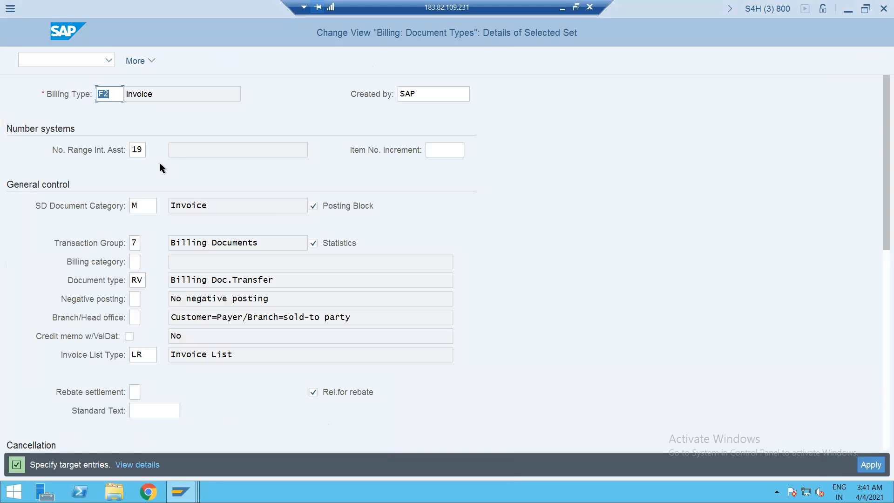
pyautogui.write('ZF2')
pyautogui.click(883, 353)
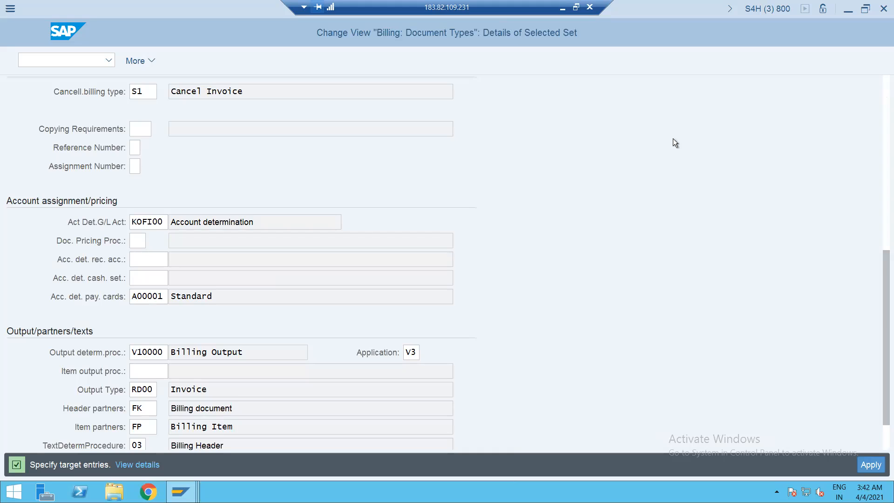
pyautogui.press('Return')
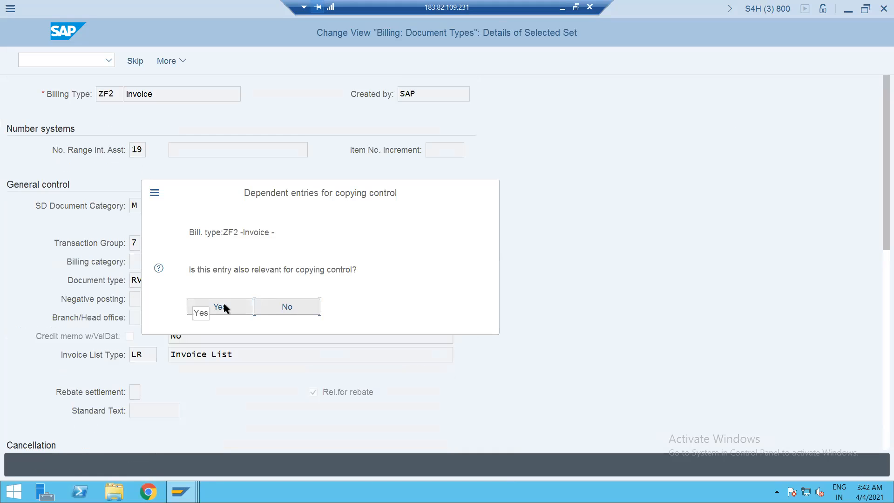
pyautogui.click(223, 305)
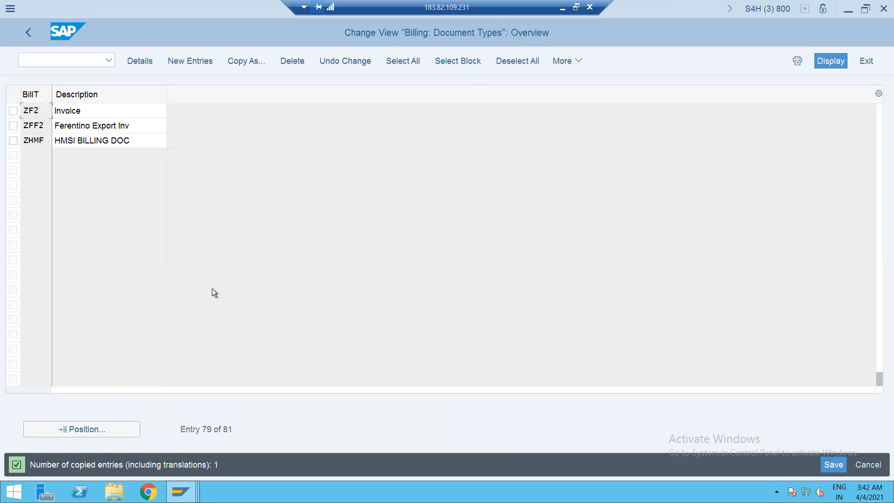
# Save billing type ZF2 in customizing request S4HK901248 and acknowledge the list of transported dependent entries.
pyautogui.hotkey('ctrl', 's')
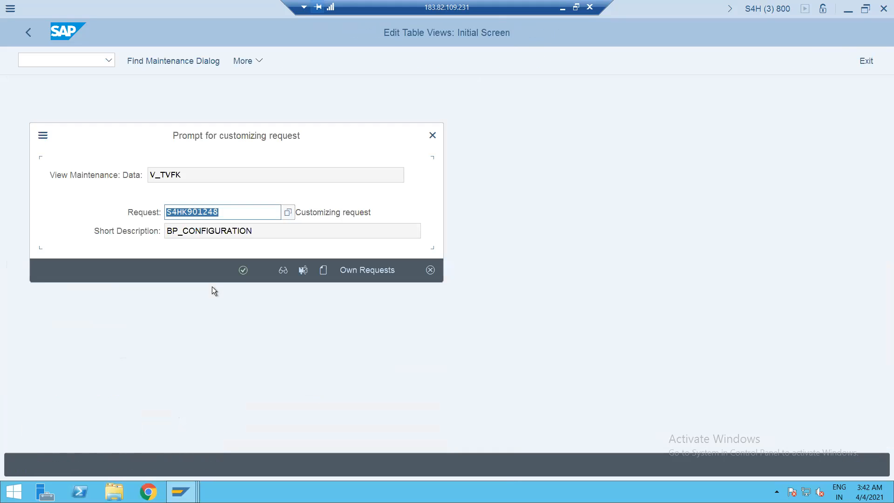
pyautogui.click(241, 271)
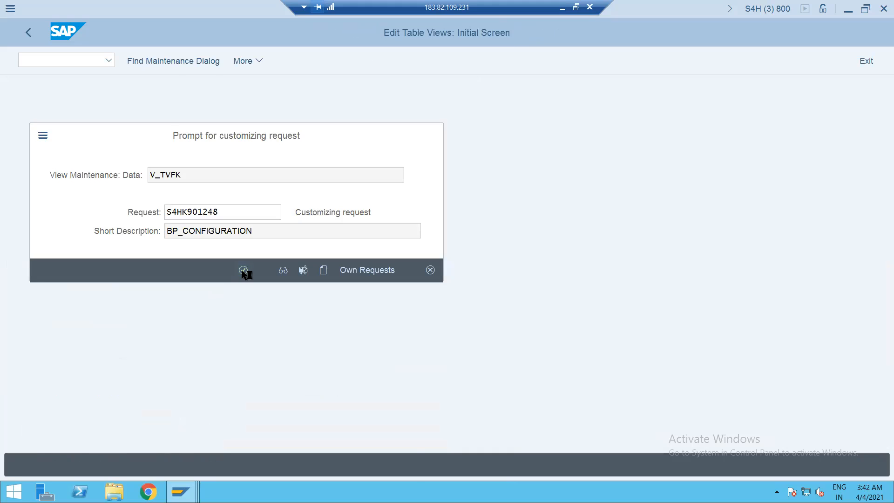
pyautogui.click(84, 467)
# Open transaction VOV8 and position the sales order types list on document type OR.
pyautogui.click(52, 57)
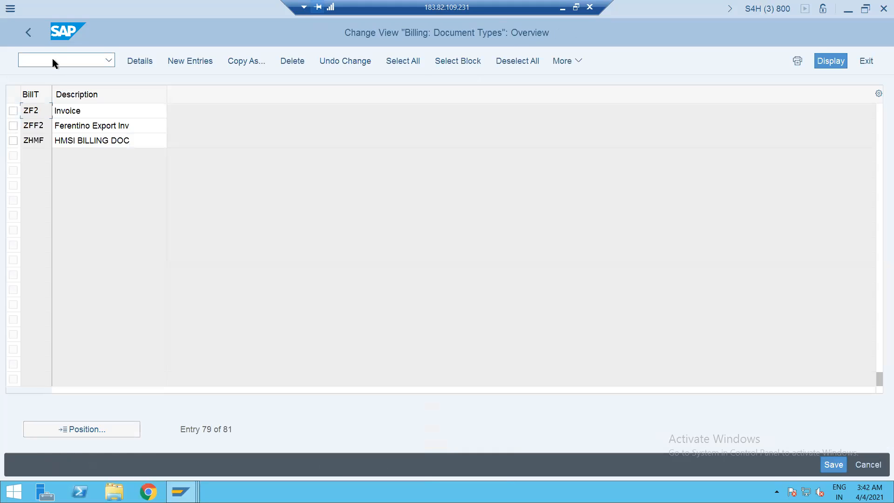
pyautogui.write('/NVOV8')
pyautogui.press('Return')
pyautogui.click(91, 430)
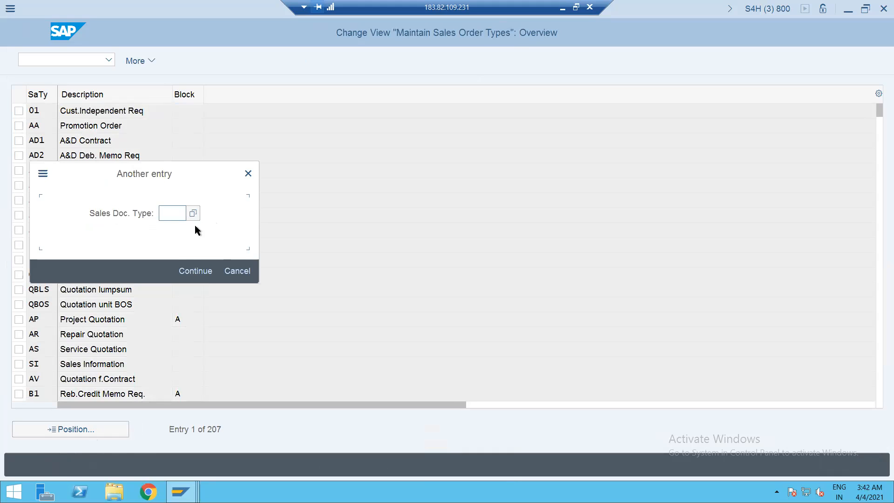
pyautogui.write('OR')
pyautogui.press('Return')
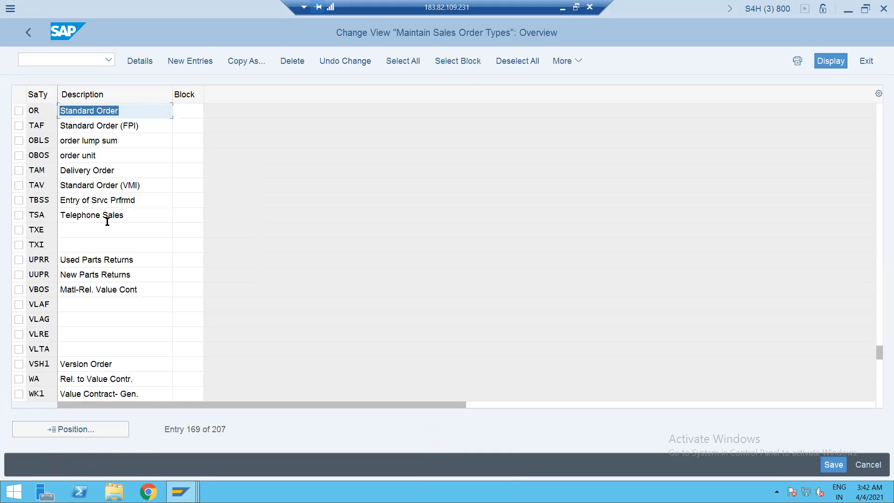
# Copy sales document type OR as ZZZ without making the new entry relevant for copying control.
pyautogui.click(19, 111)
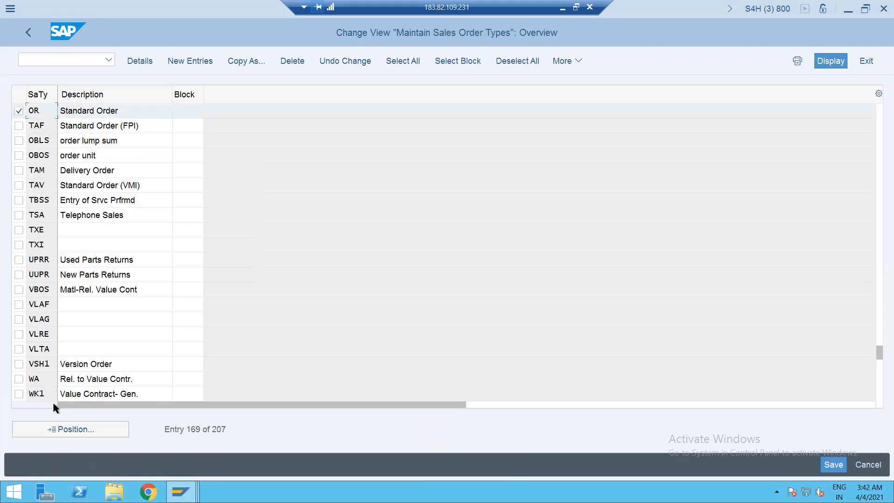
pyautogui.click(254, 63)
pyautogui.write('ZZZ')
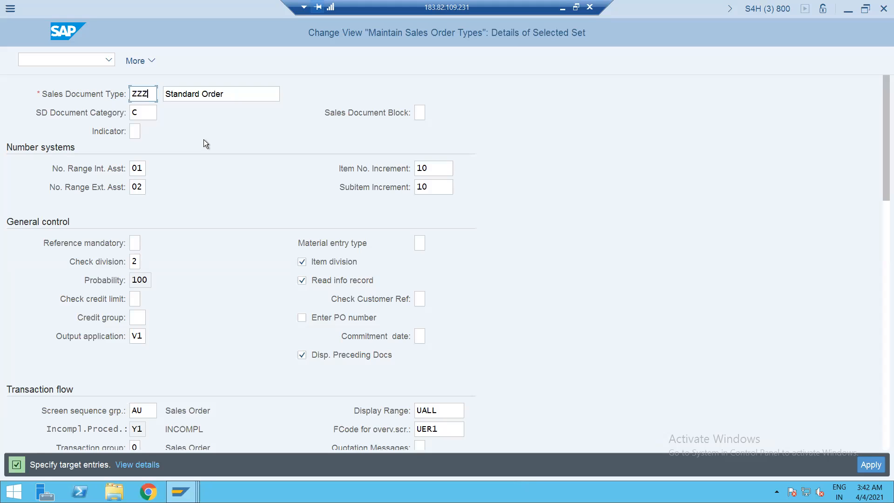
pyautogui.press('Return')
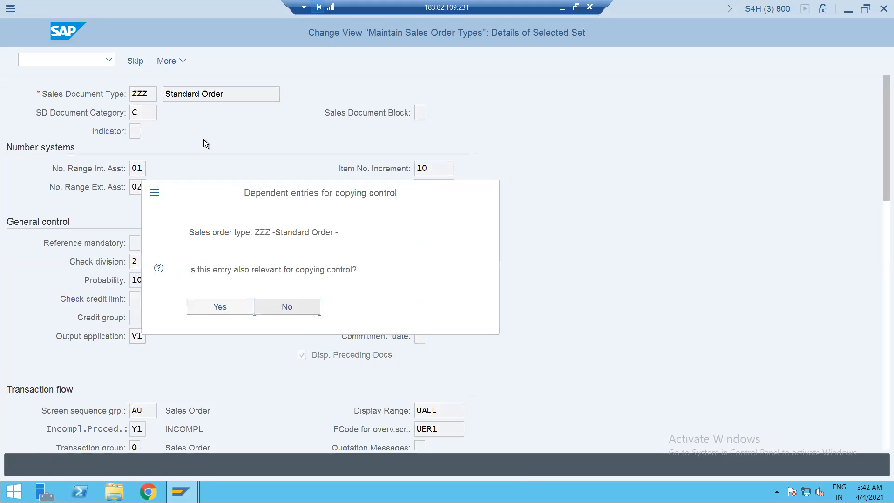
pyautogui.press('Return')
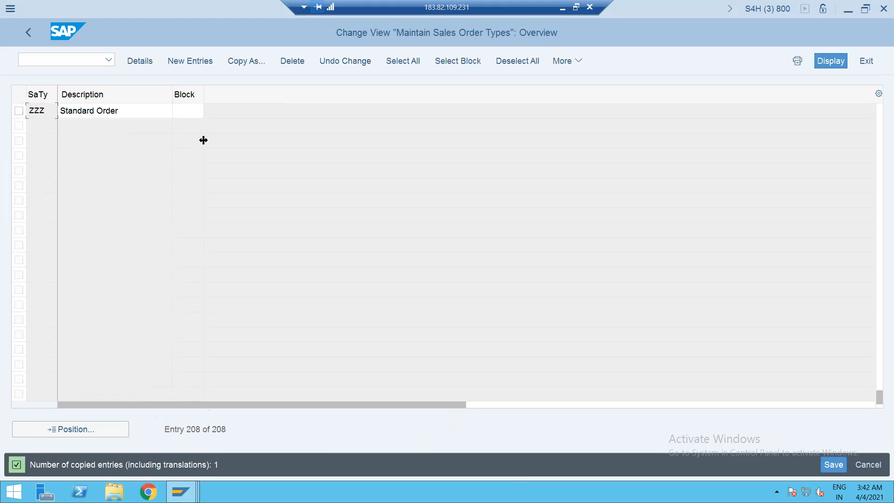
# Save sales document type ZZZ in customizing request S4HK901248 and acknowledge the list of transport objects.
pyautogui.hotkey('ctrl', 's')
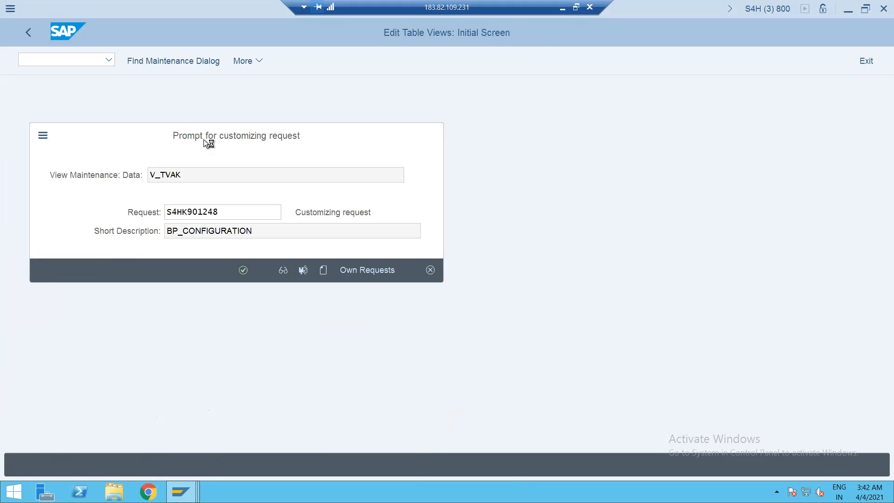
pyautogui.press('Return')
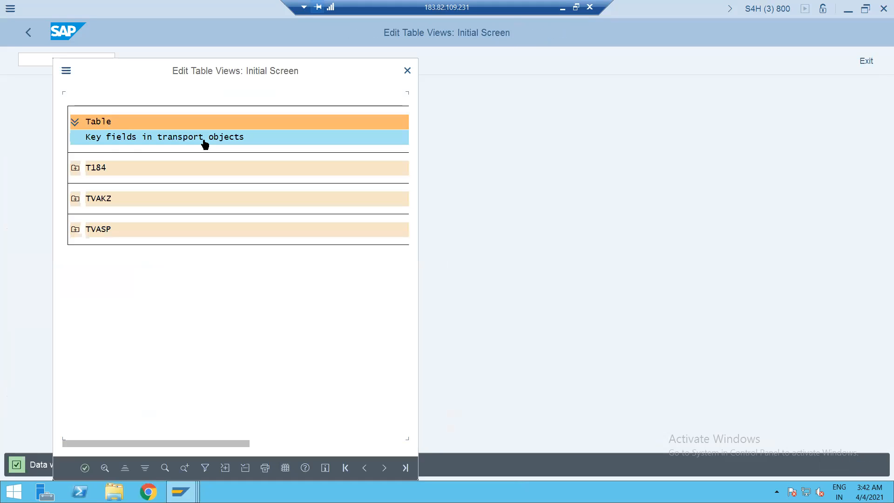
pyautogui.click(85, 468)
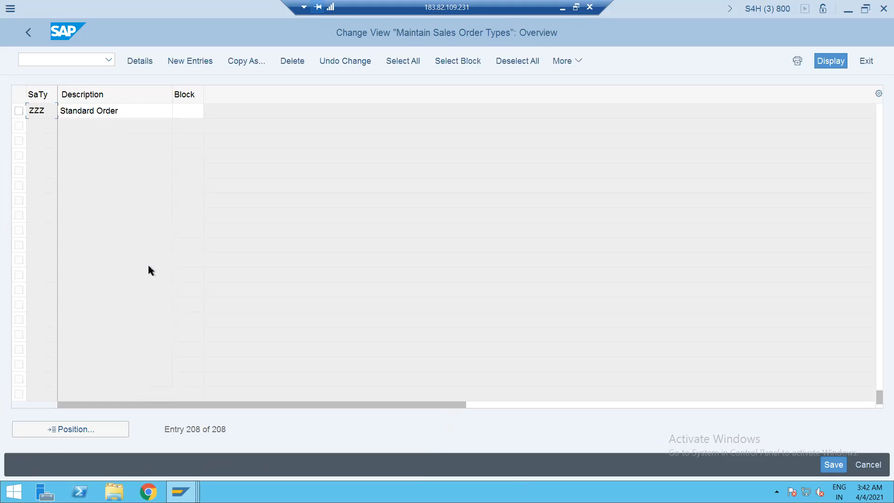
# Open the details of sales document type ZZZ and set its delivery-related billing type to ZF2.
pyautogui.doubleClick(41, 113)
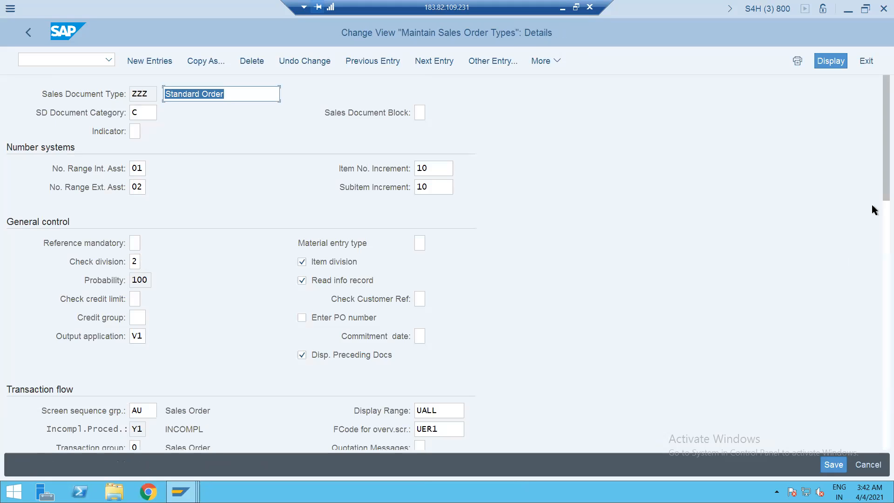
pyautogui.click(881, 298)
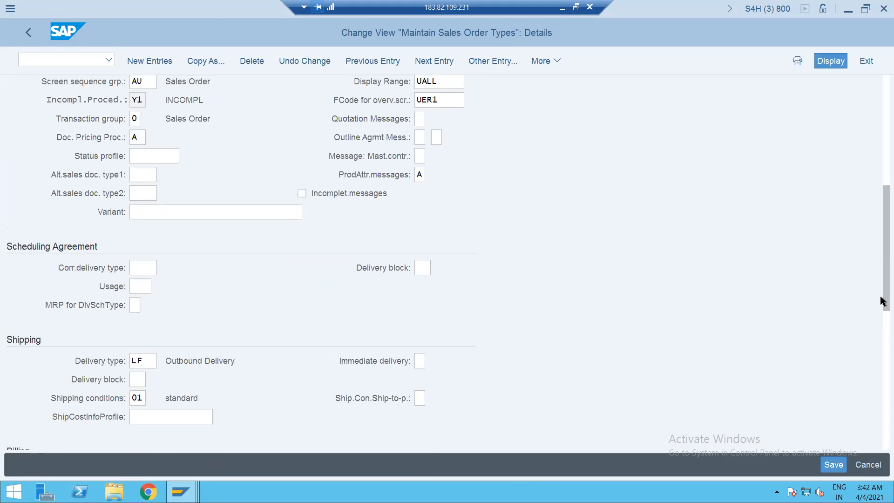
pyautogui.click(881, 404)
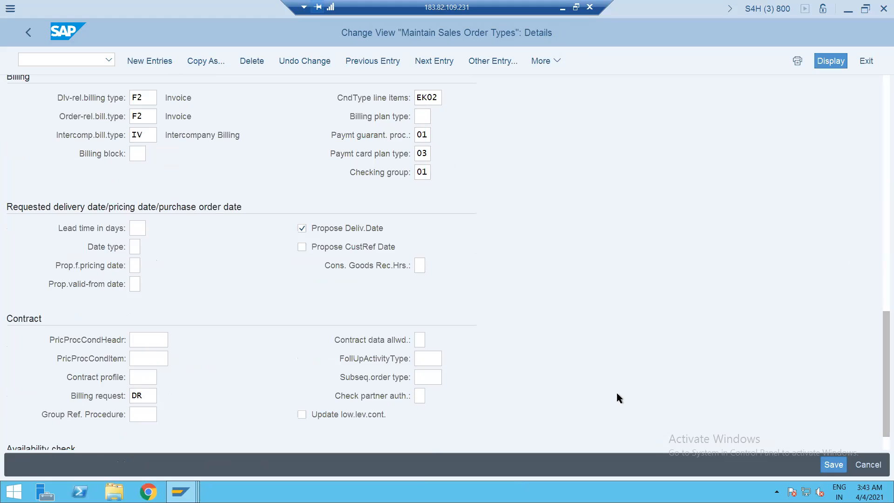
pyautogui.moveTo(147, 98); pyautogui.dragTo(116, 103)
pyautogui.press('BackSpace')
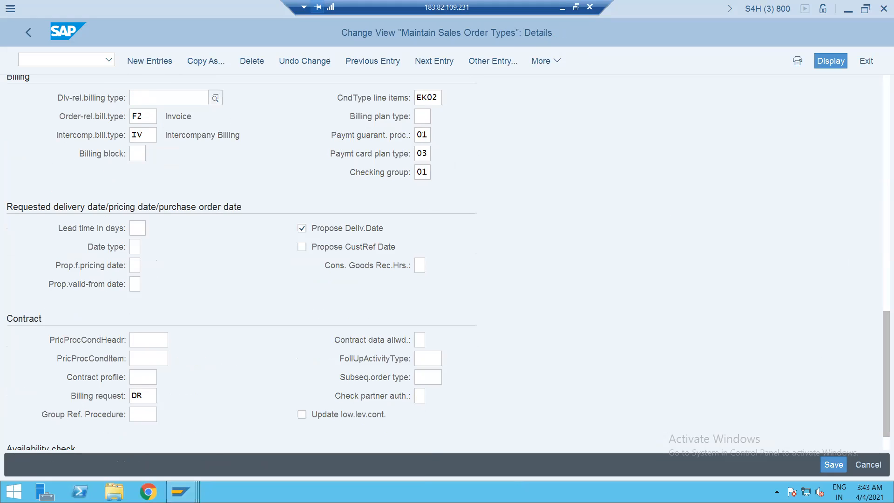
pyautogui.write('ZF2')
pyautogui.press('Return')
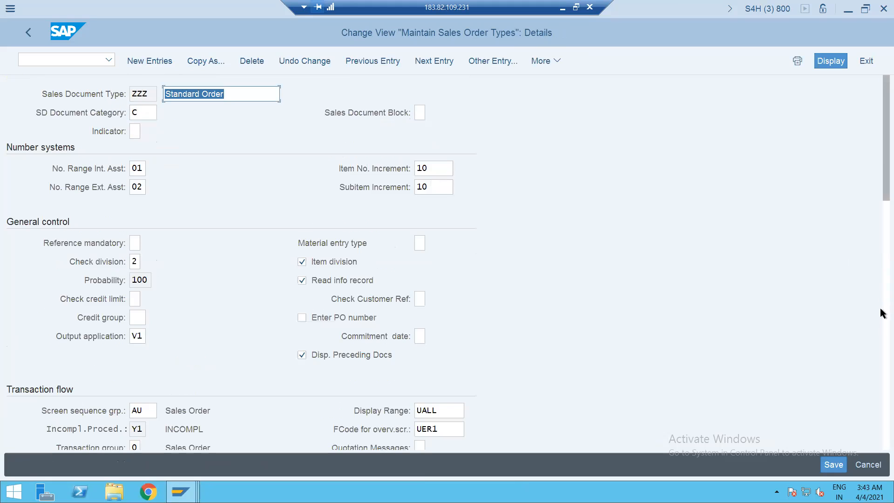
# Set the order-related billing type of sales document type ZZZ to ZF2 and save the document type.
pyautogui.click(882, 331)
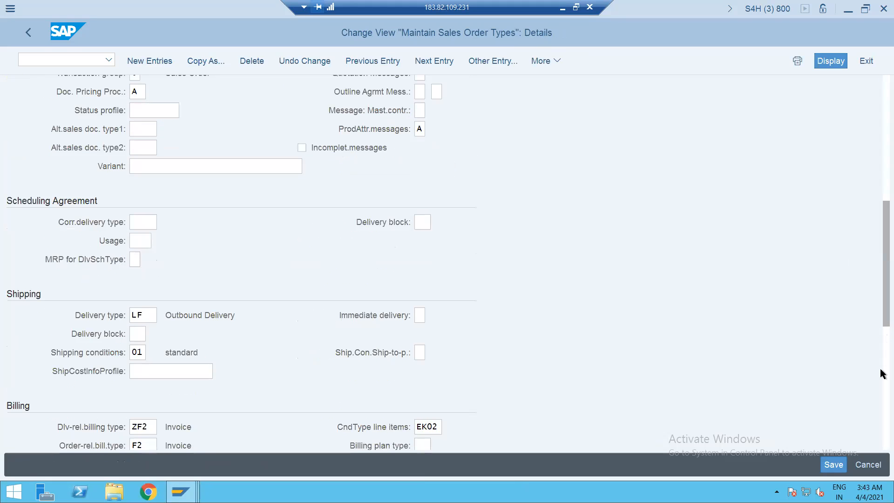
pyautogui.moveTo(148, 446); pyautogui.dragTo(122, 447)
pyautogui.press('BackSpace')
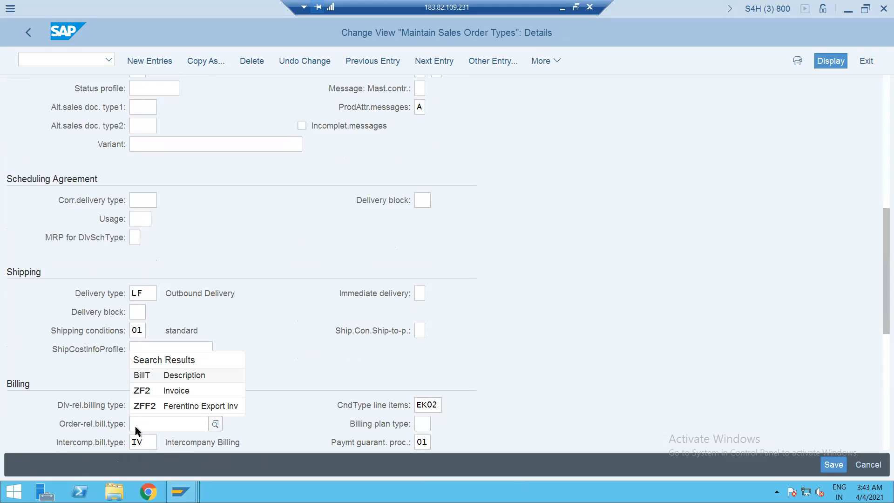
pyautogui.click(150, 391)
pyautogui.hotkey('ctrl', 's')
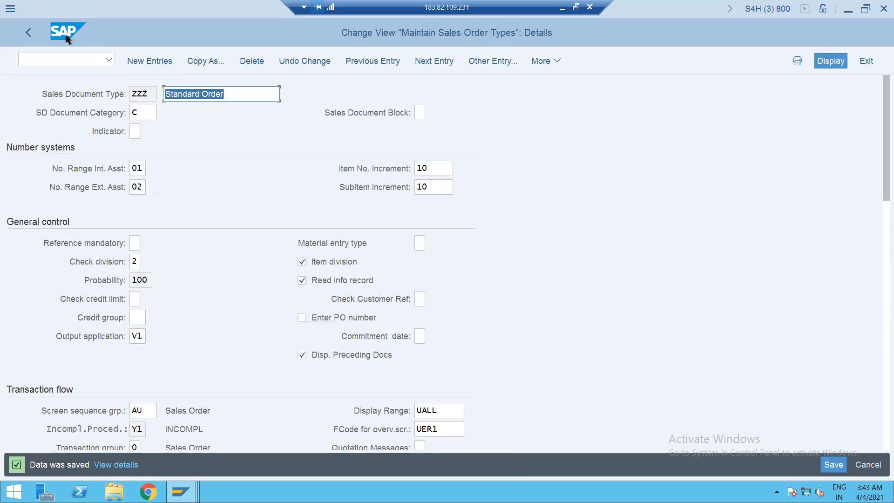
# Leave the sales order types maintenance, open the delivery types with transaction OVLK, and position the list on type LF.
pyautogui.click(27, 29)
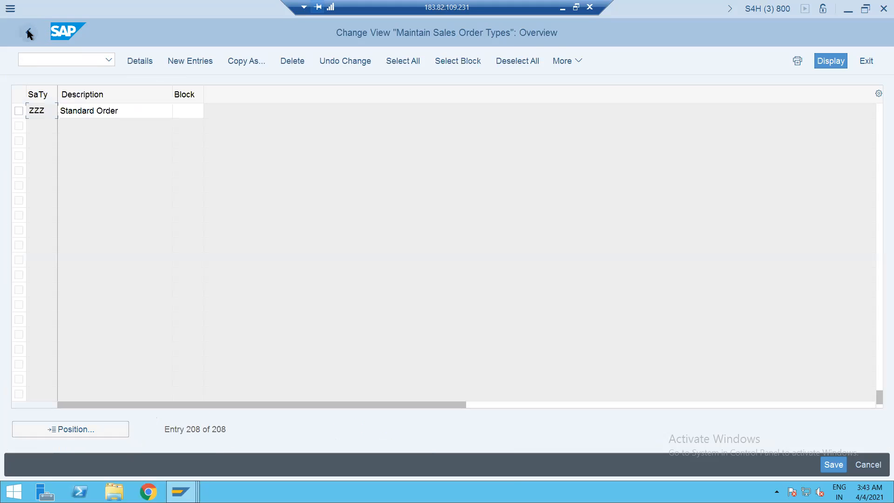
pyautogui.click(27, 30)
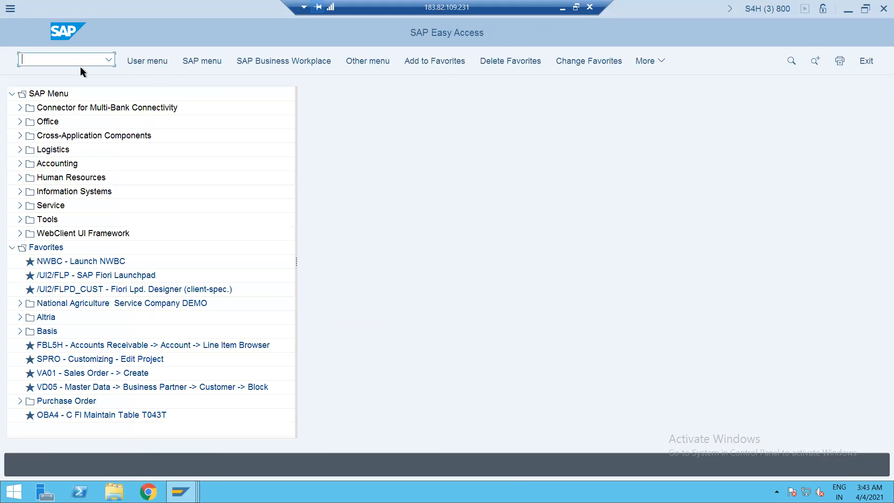
pyautogui.write('/NVL')
pyautogui.press('BackSpace')
pyautogui.press('BackSpace')
pyautogui.write('OVLK')
pyautogui.press('Return')
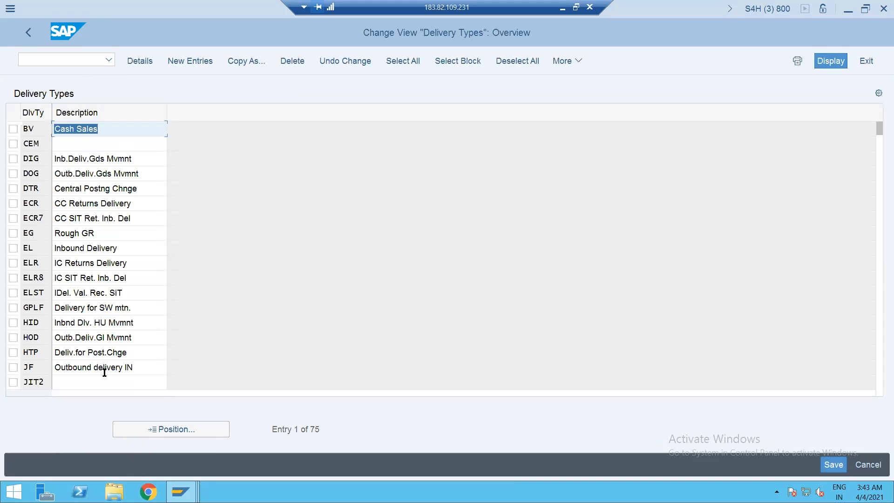
pyautogui.click(156, 425)
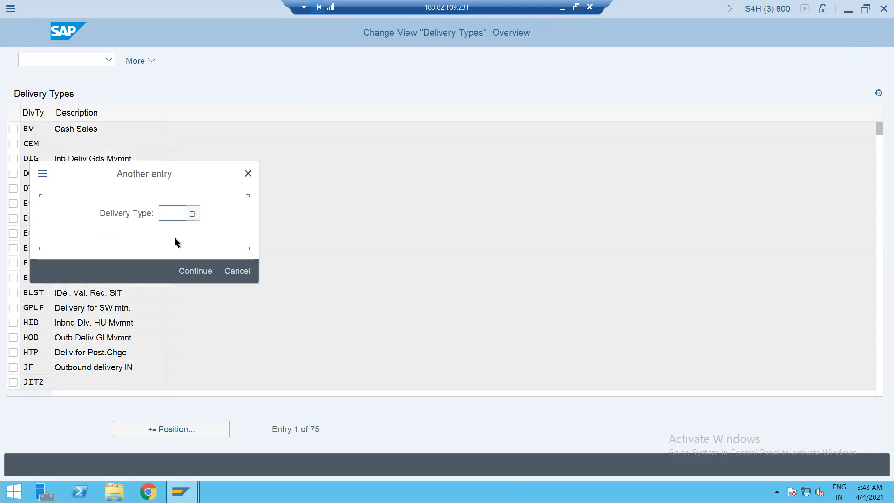
pyautogui.write('LF')
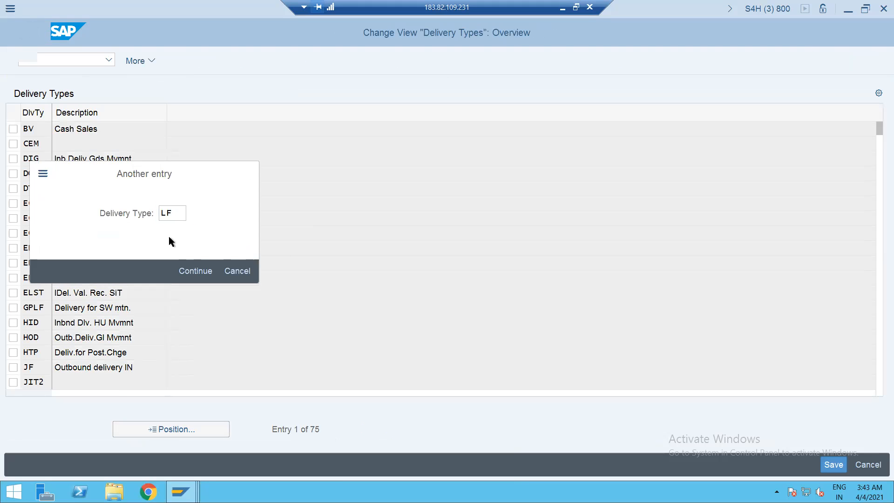
pyautogui.press('Return')
# Copy delivery type LF as ZLF, including its dependent copying control entries, and save the new type.
pyautogui.click(14, 129)
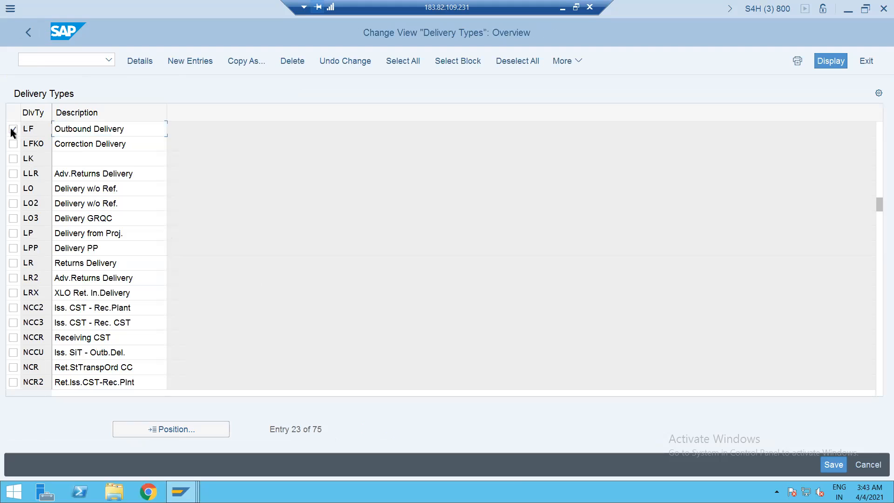
pyautogui.click(242, 60)
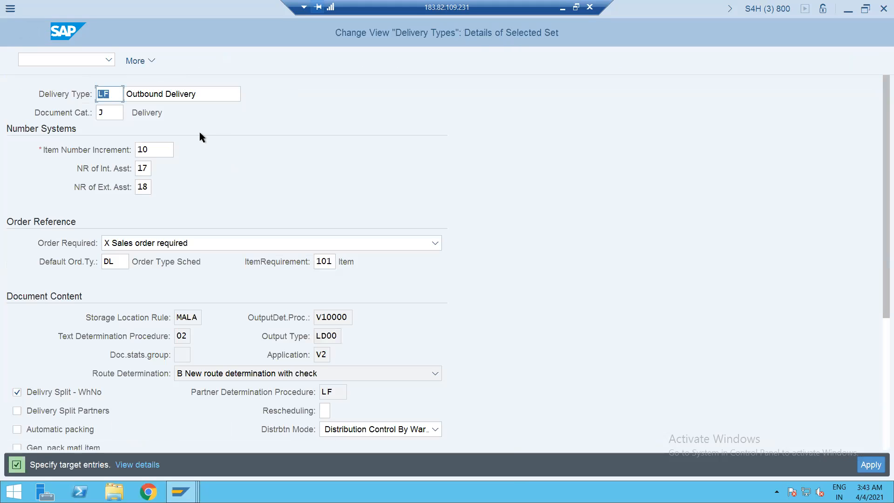
pyautogui.write('ZLF')
pyautogui.press('Return')
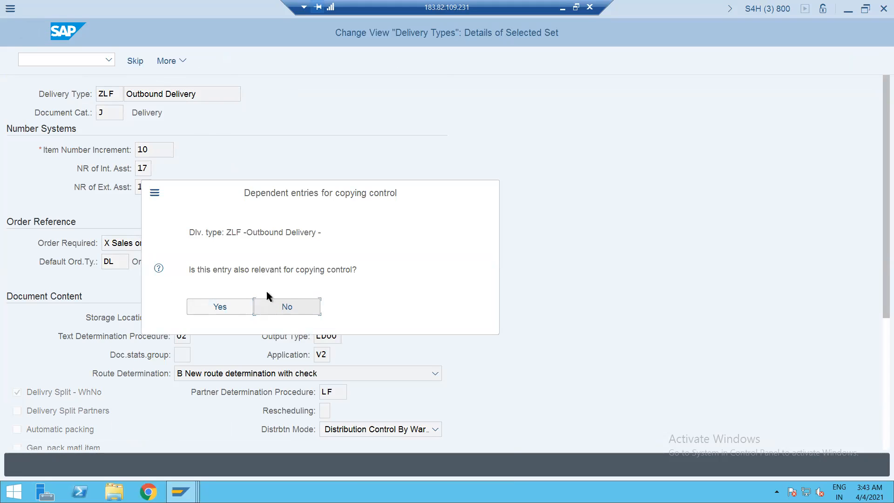
pyautogui.click(229, 306)
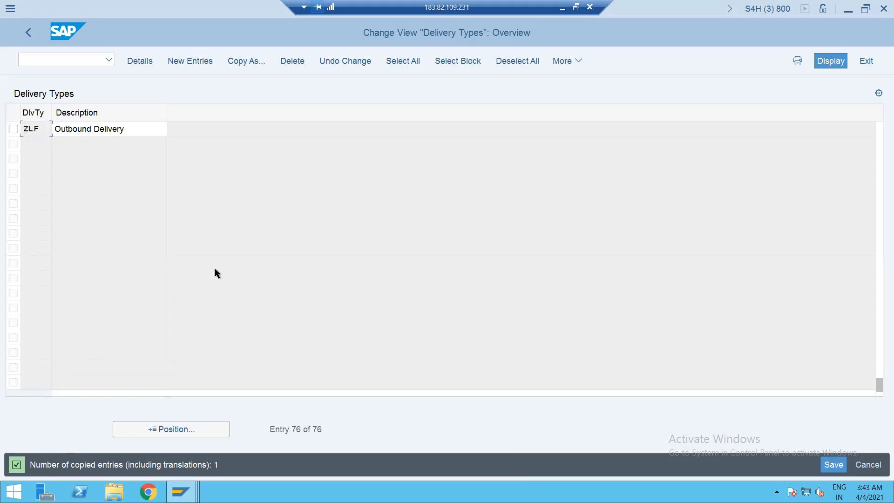
pyautogui.hotkey('ctrl', 's')
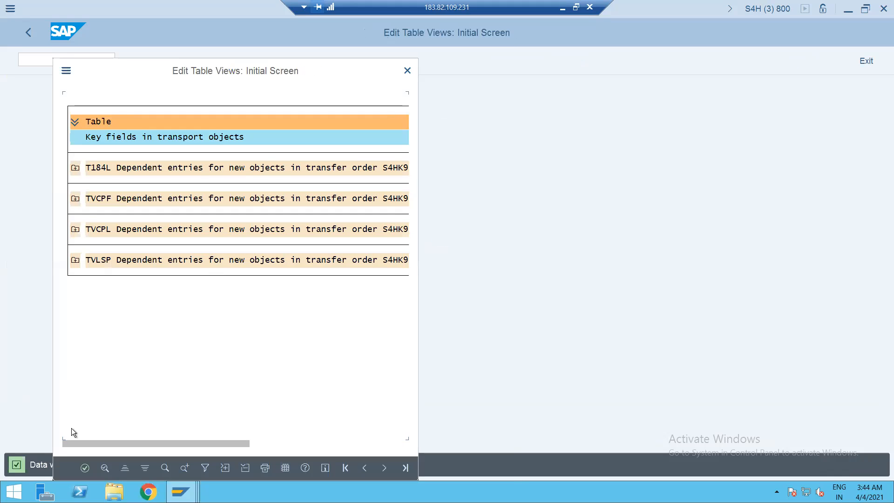
# Close the dependent entries list of the delivery type copy, return to the sales order types maintenance, and open the details of ZZZ.
pyautogui.click(85, 468)
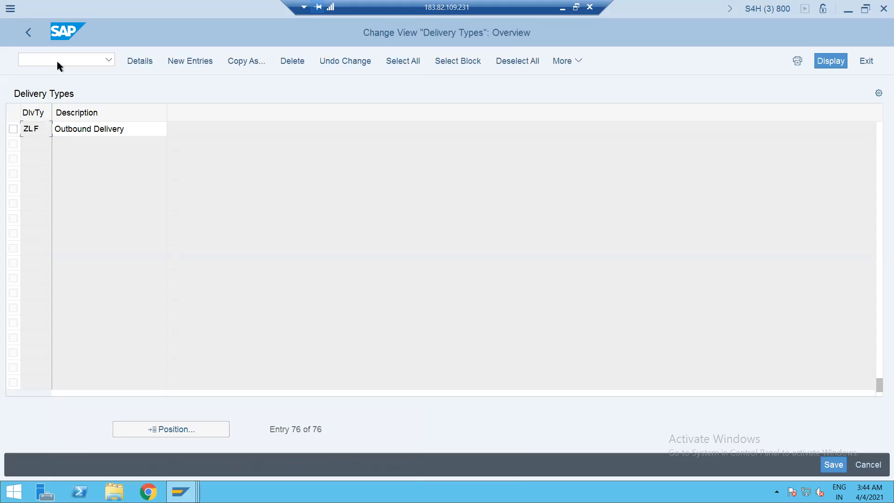
pyautogui.click(56, 60)
pyautogui.write('/NVOV')
pyautogui.press('Return')
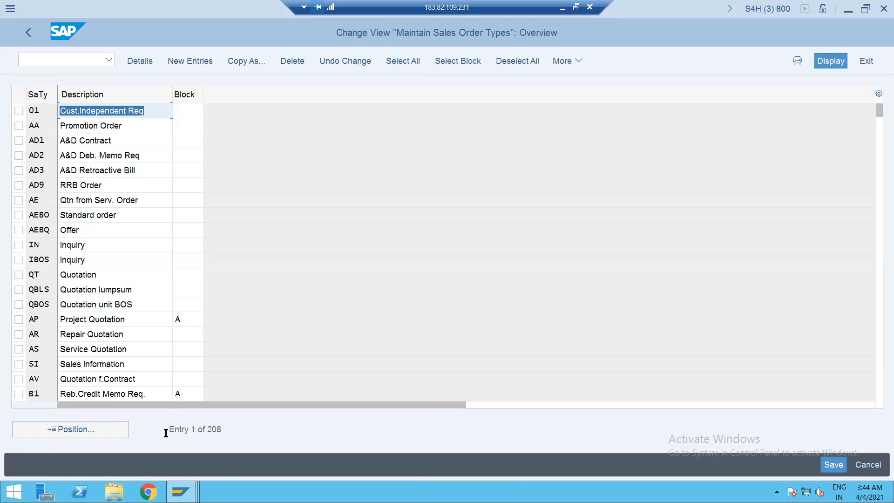
pyautogui.click(117, 431)
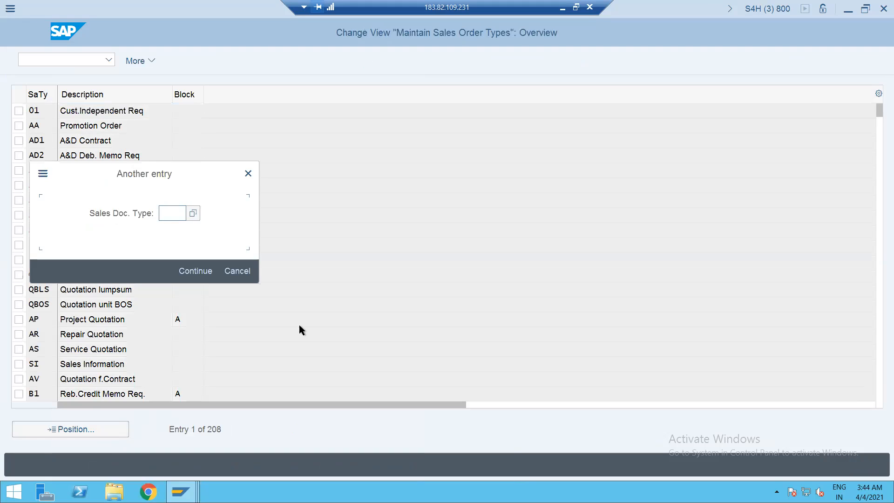
pyautogui.write('ZZZ')
pyautogui.press('Return')
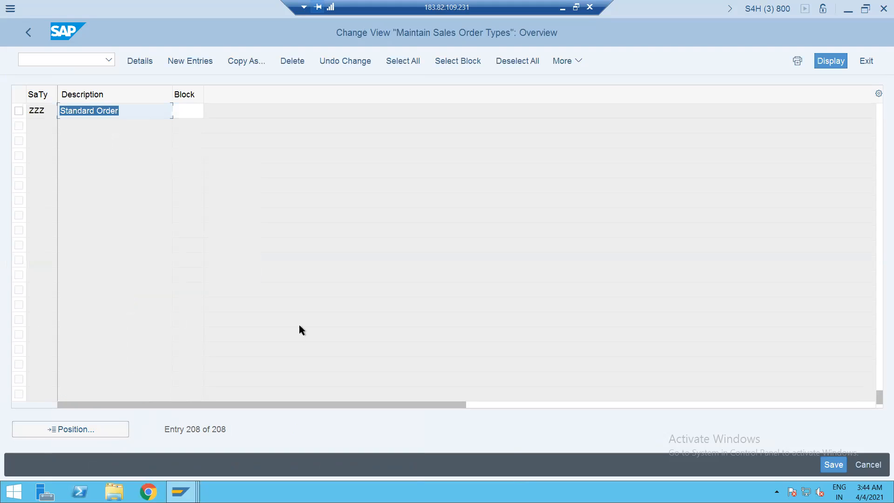
pyautogui.doubleClick(91, 110)
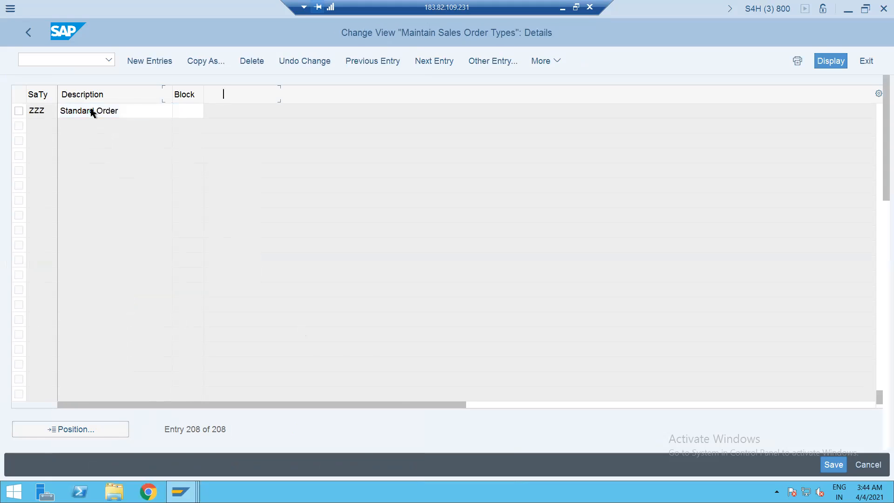
# Set the delivery type of sales document type ZZZ to ZLF and save the change in the proposed customizing request.
pyautogui.click(883, 305)
pyautogui.moveTo(146, 316); pyautogui.dragTo(106, 315)
pyautogui.press('BackSpace')
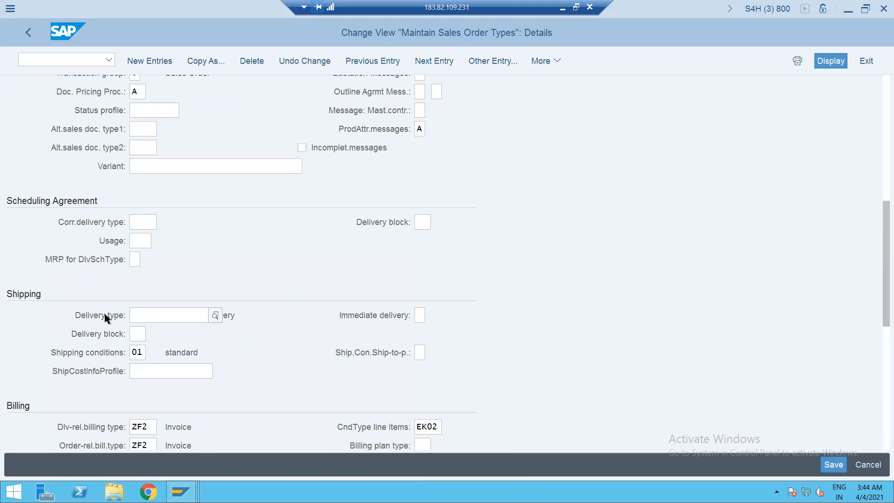
pyautogui.write('ZLF')
pyautogui.press('Return')
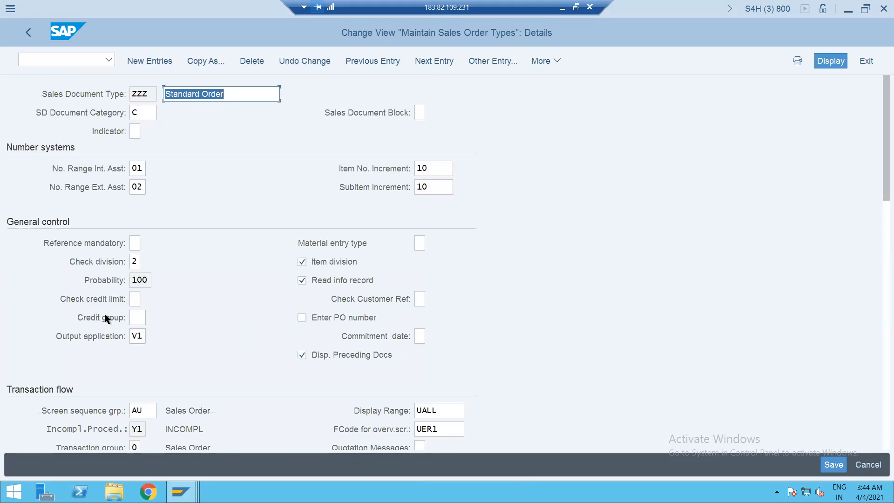
pyautogui.hotkey('ctrl', 's')
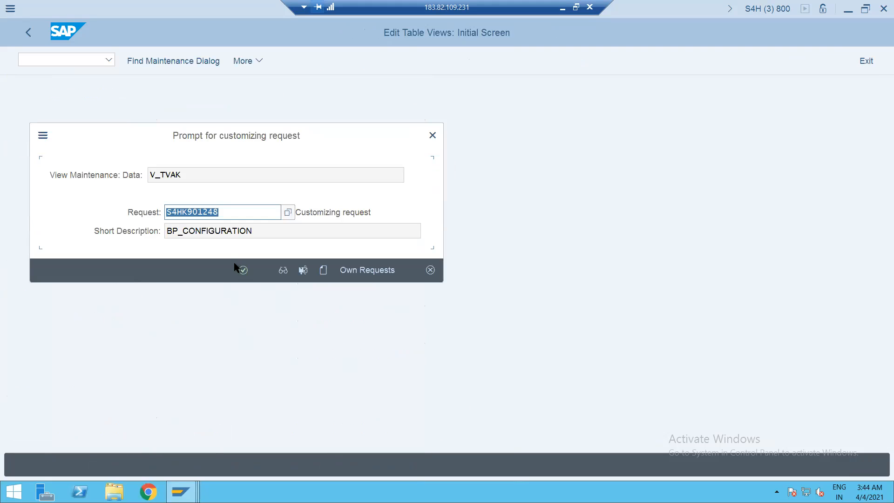
pyautogui.click(245, 274)
pyautogui.click(58, 65)
pyautogui.write('/N')
pyautogui.press('Return')
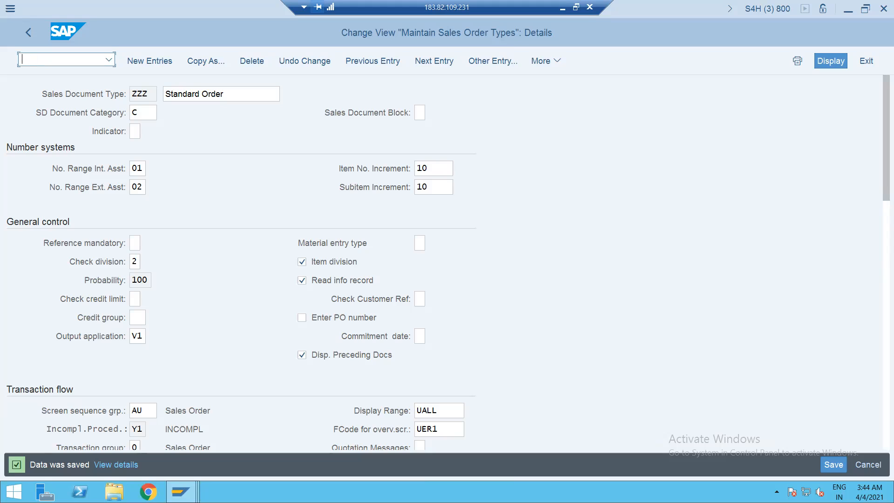
# Switch to the IMG session and check the control data of procedure ZOFI00 in the account determination procedure definition.
pyautogui.moveTo(182, 491)
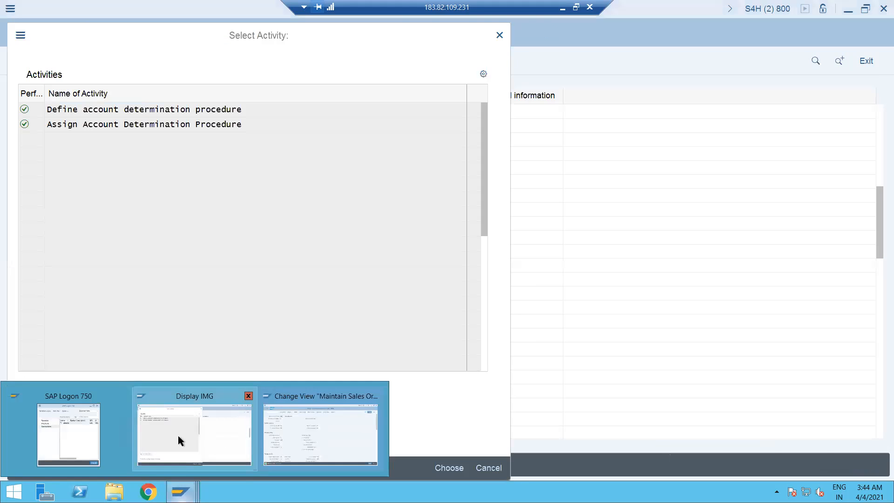
pyautogui.click(178, 435)
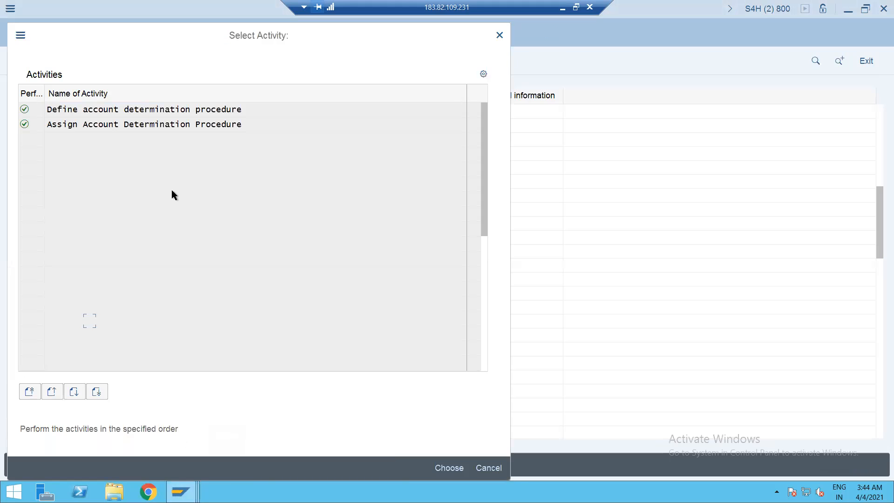
pyautogui.doubleClick(114, 110)
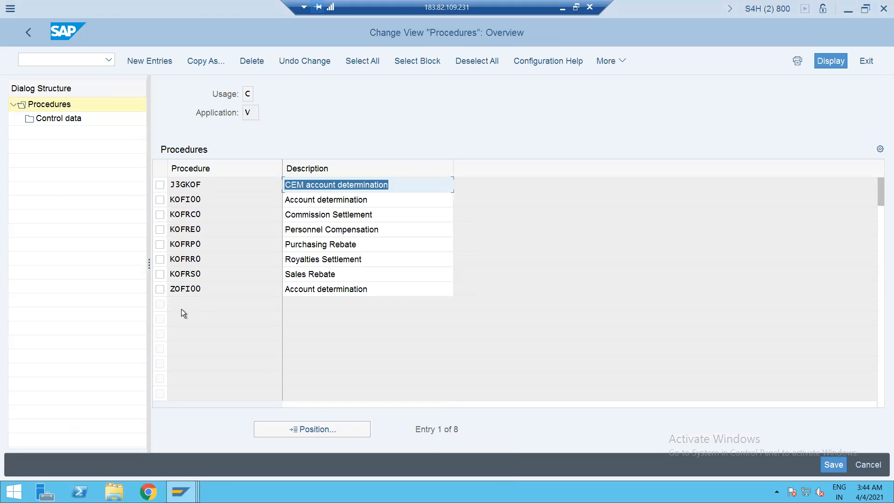
pyautogui.click(160, 290)
pyautogui.click(66, 119)
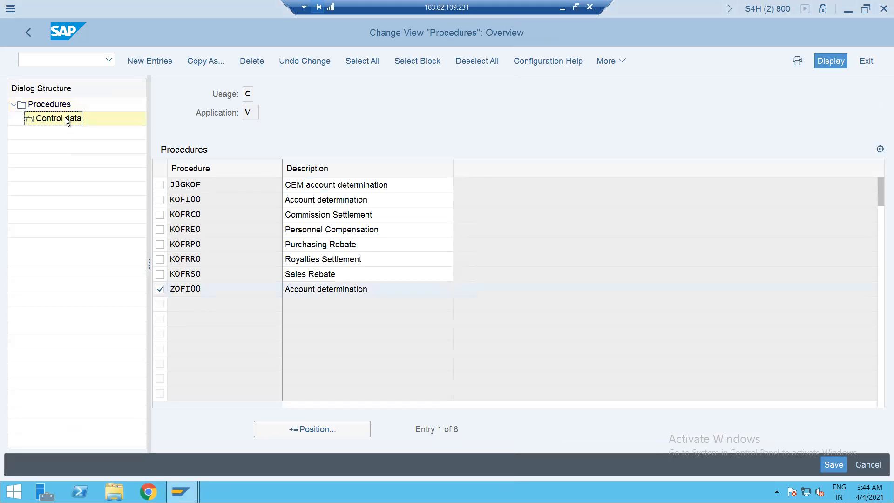
pyautogui.click(22, 32)
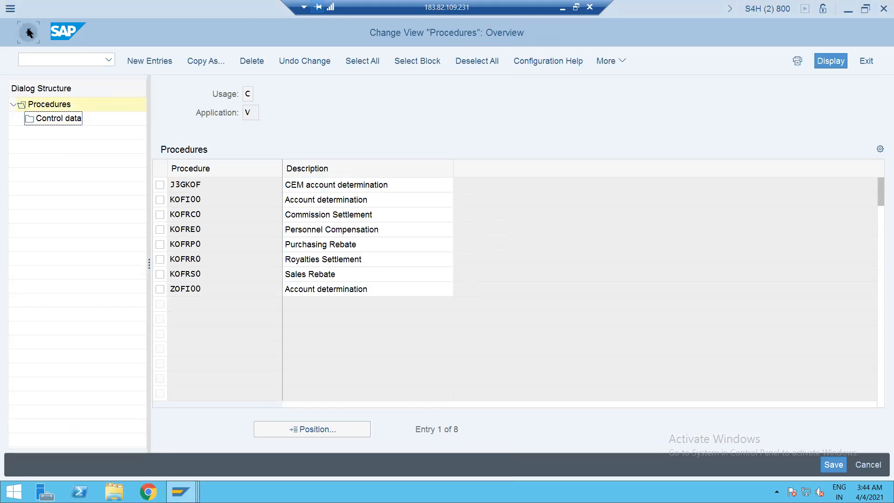
pyautogui.click(27, 27)
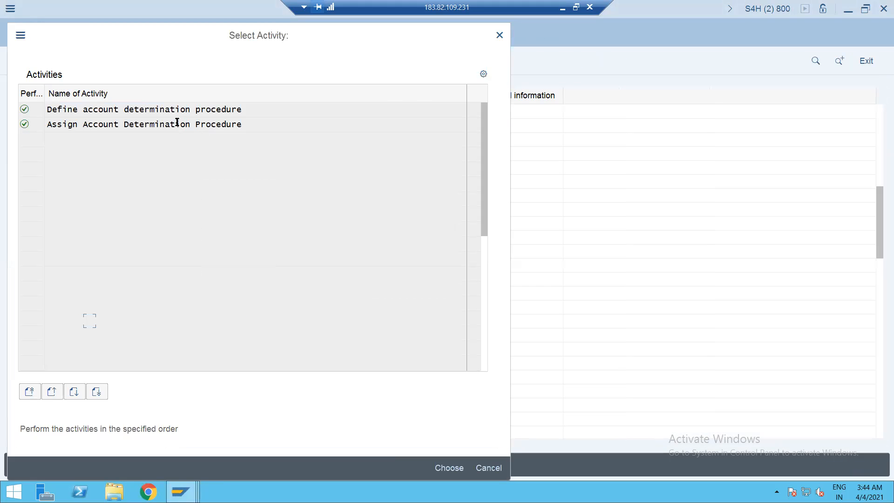
# Open the assignment of account determination procedures to billing types and position the list on ZF2.
pyautogui.doubleClick(177, 124)
pyautogui.click(223, 431)
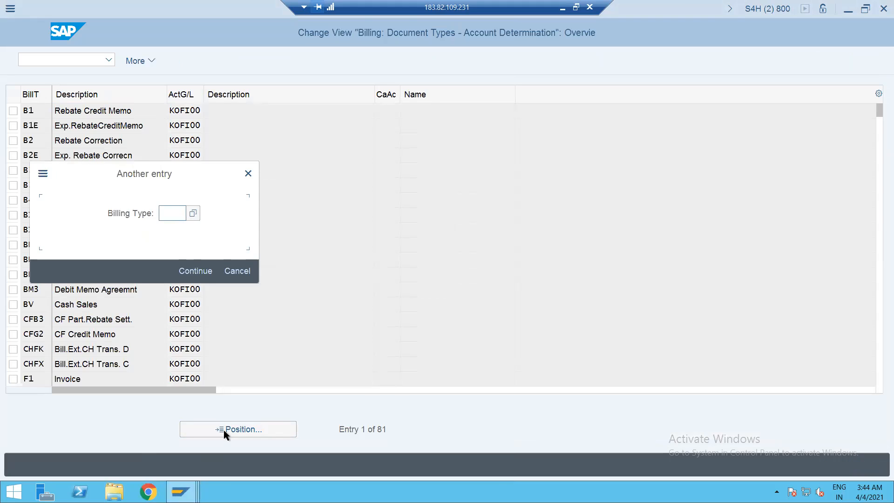
pyautogui.write('ZF2')
pyautogui.press('Return')
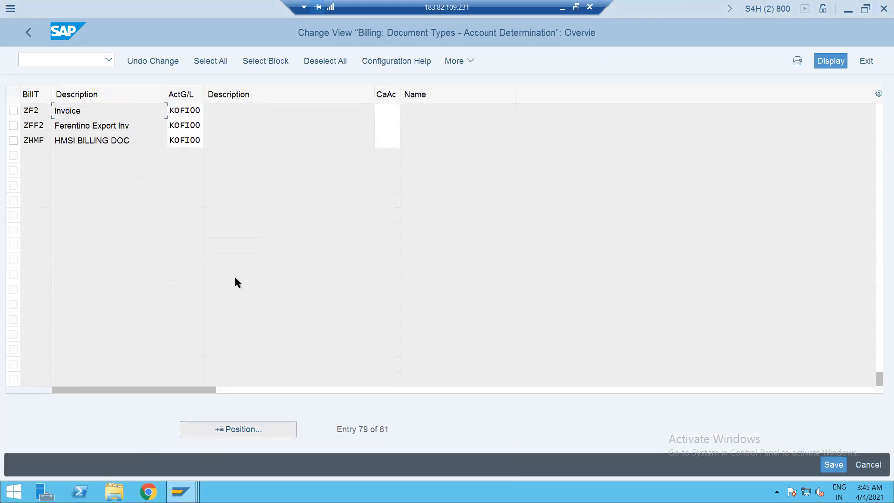
# Assign account determination procedure ZOFI00 to billing type ZF2, save it in the customizing request, and return to the IMG structure.
pyautogui.click(171, 110)
pyautogui.moveTo(171, 111); pyautogui.dragTo(203, 111)
pyautogui.press('BackSpace')
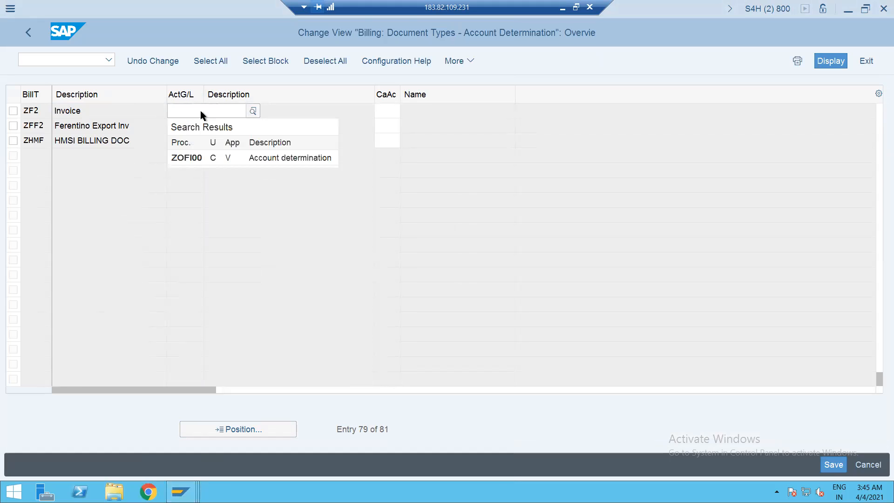
pyautogui.click(183, 158)
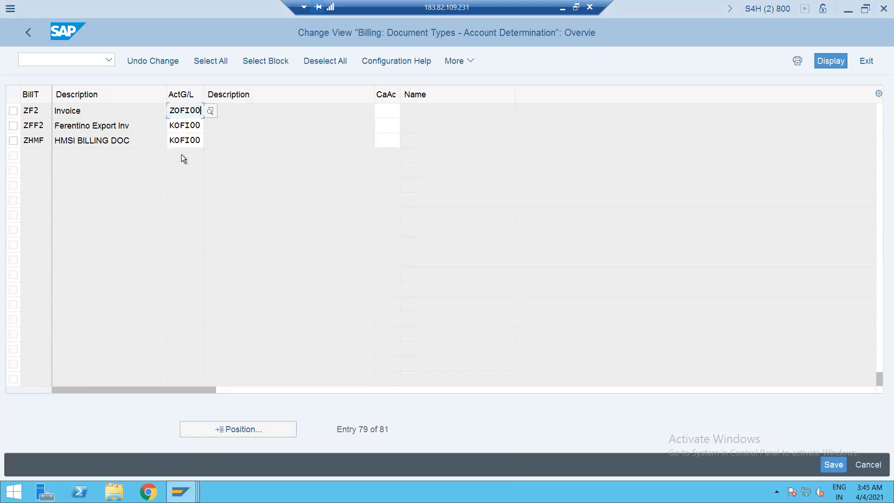
pyautogui.hotkey('ctrl', 's')
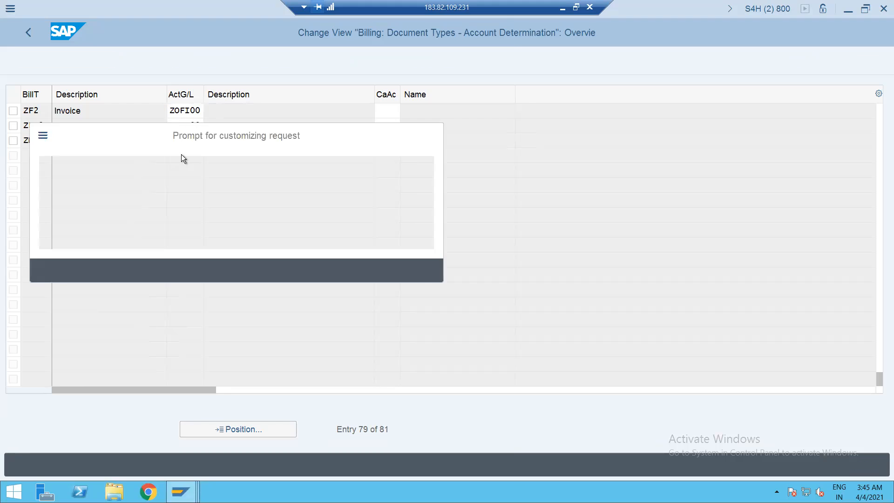
pyautogui.press('Return')
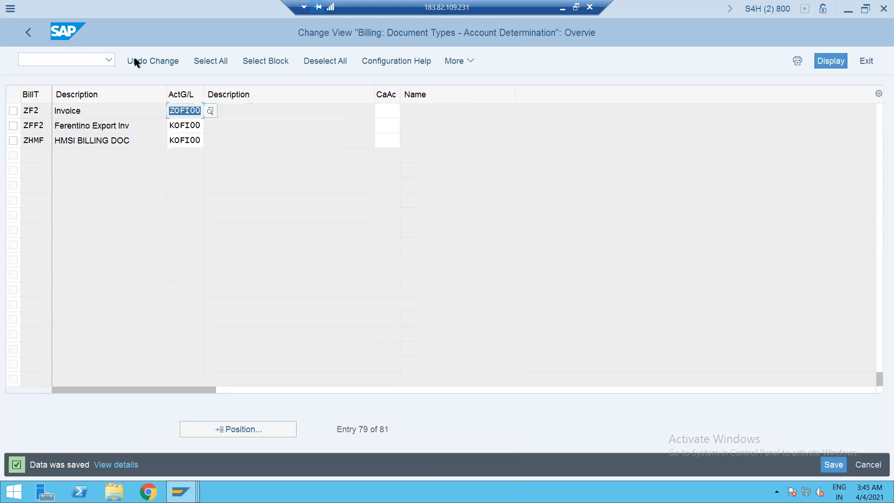
pyautogui.click(34, 31)
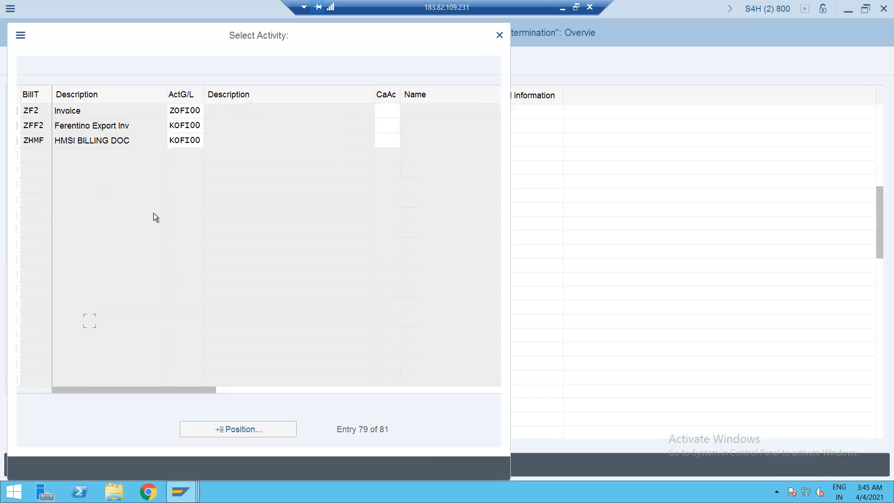
pyautogui.press('Escape')
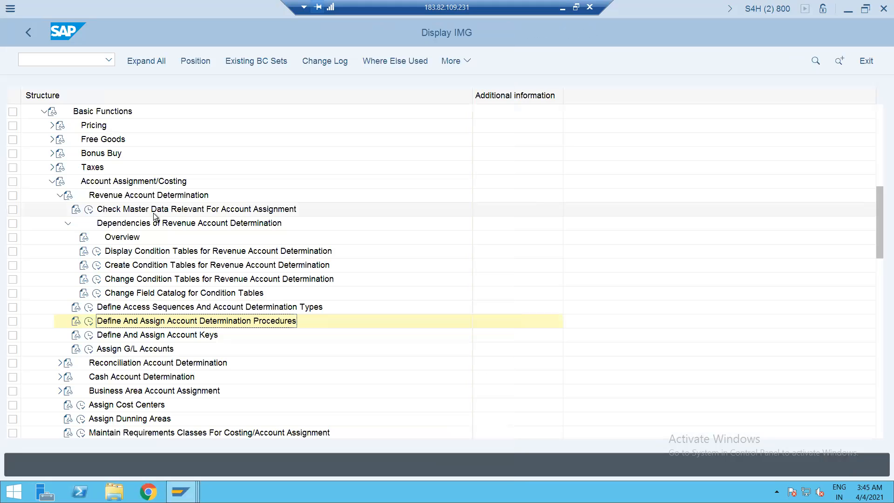
# Look up account keys ERL and ERF in the account key definition and return to the IMG structure.
pyautogui.click(88, 335)
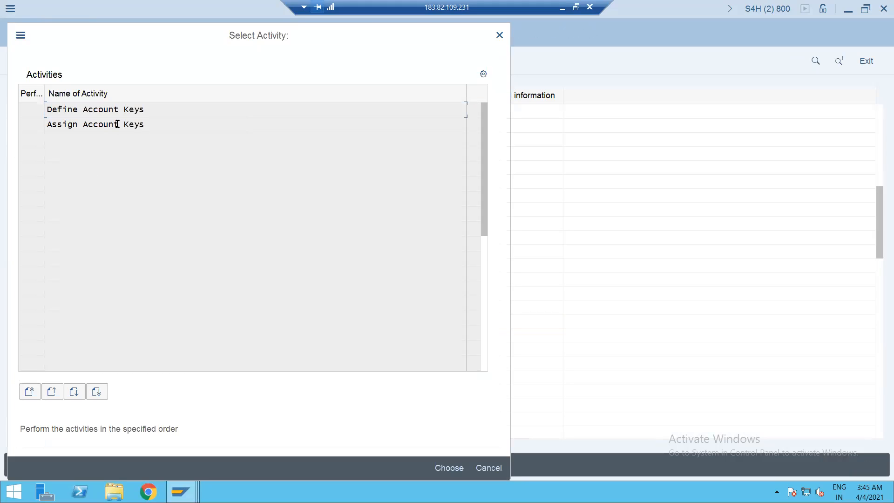
pyautogui.doubleClick(109, 111)
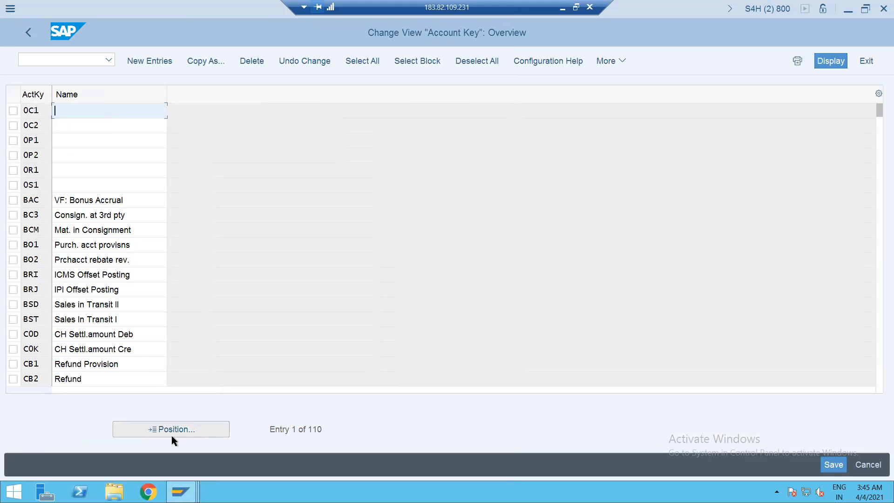
pyautogui.click(171, 435)
pyautogui.write('ER')
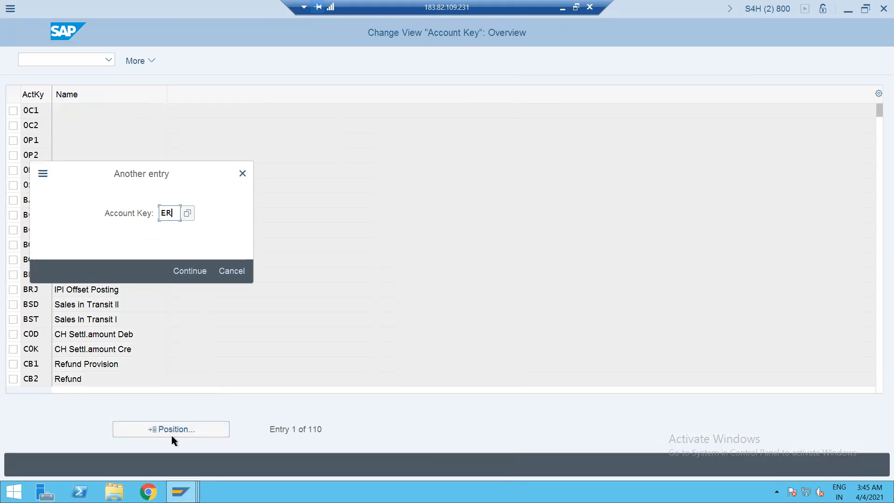
pyautogui.write('L')
pyautogui.press('Return')
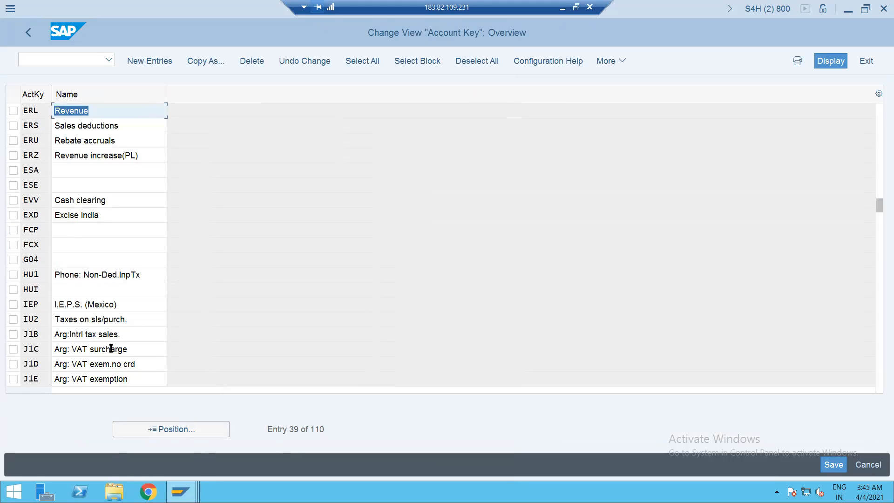
pyautogui.click(146, 425)
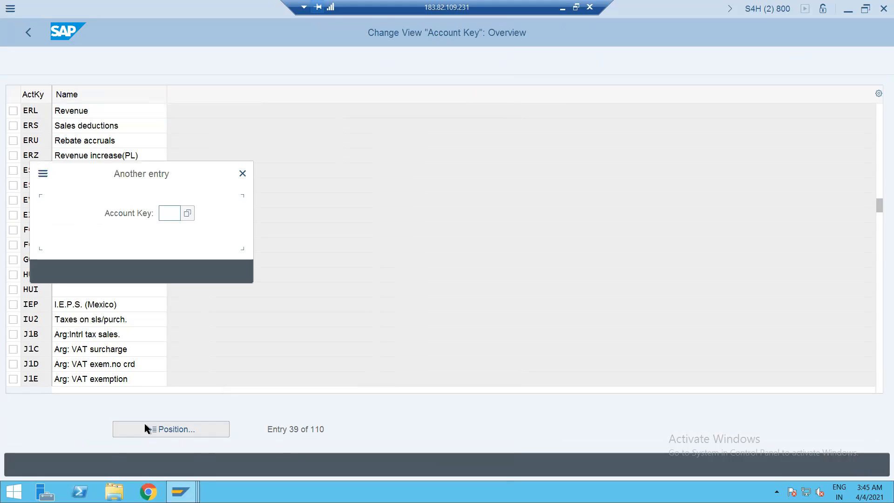
pyautogui.write('ERF')
pyautogui.press('Return')
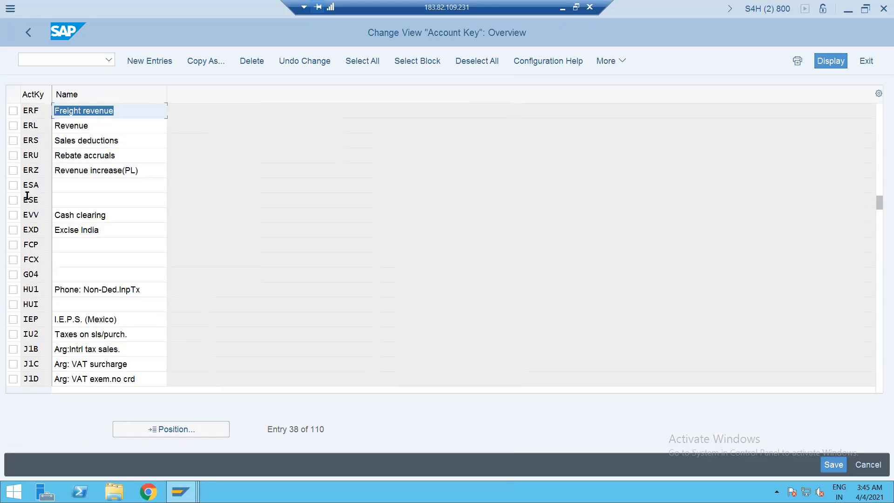
pyautogui.click(25, 29)
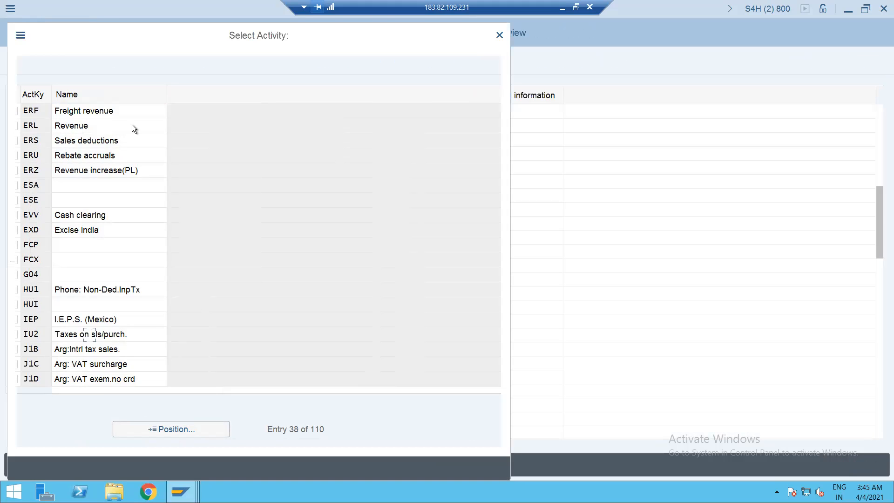
pyautogui.press('Escape')
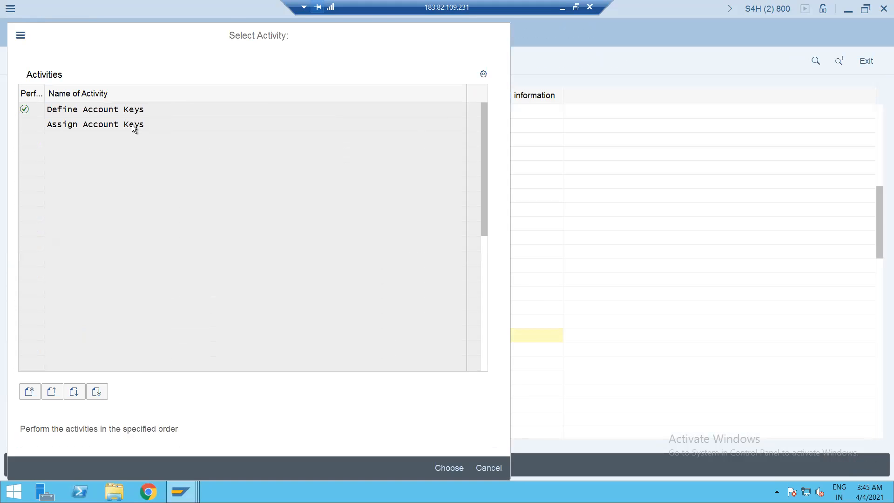
# Open the G/L account assignment for table 999, Sales org./AccAsmtGrC/AccAsmtGrM/Acct Key, and start adding new entries.
pyautogui.click(88, 352)
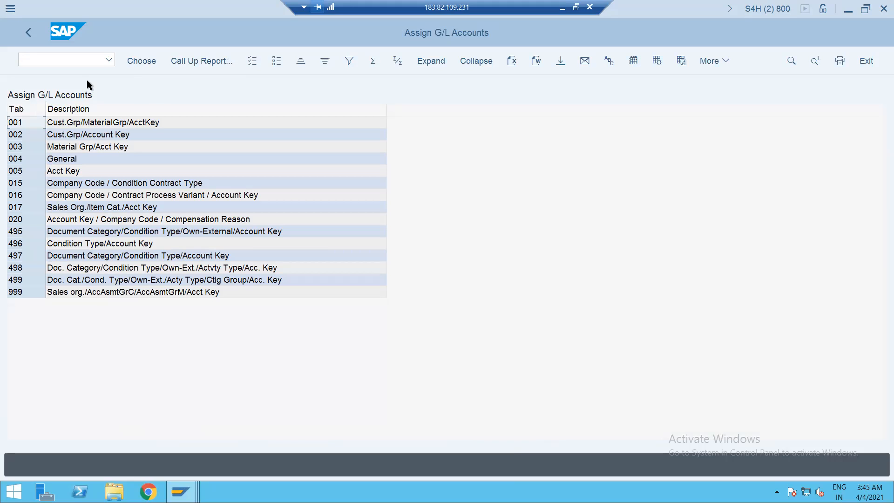
pyautogui.click(67, 295)
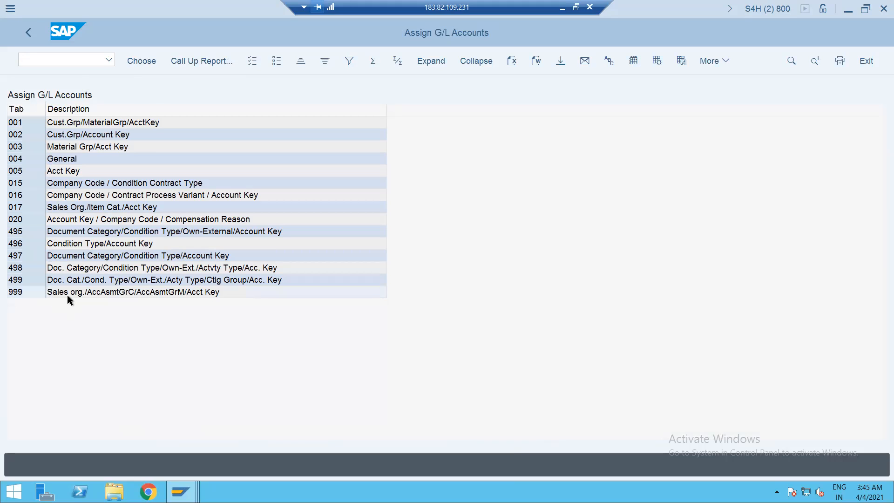
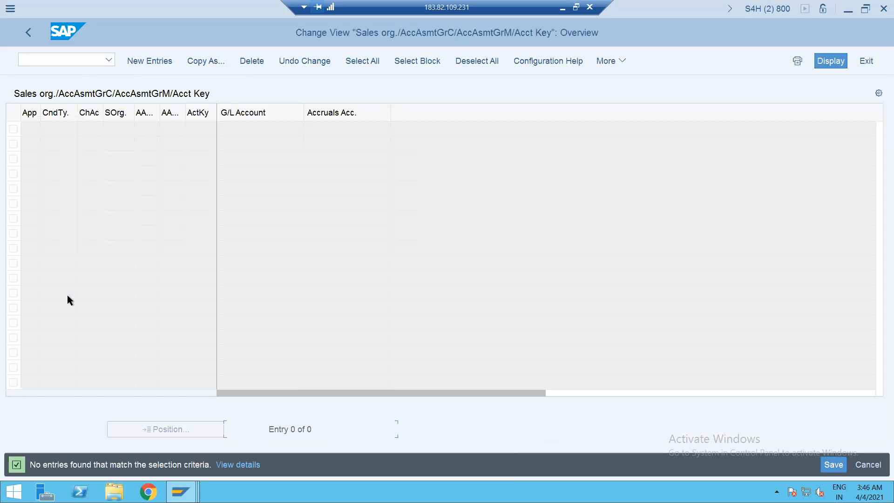
pyautogui.click(136, 61)
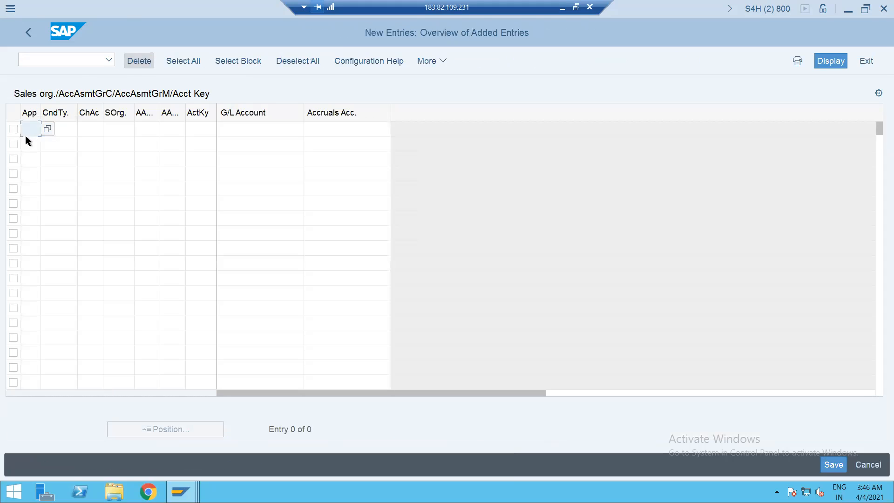
# Fill the first entry with application V, condition type ZOFI, chart of accounts INT and sales organization GSD1.
pyautogui.write('V')
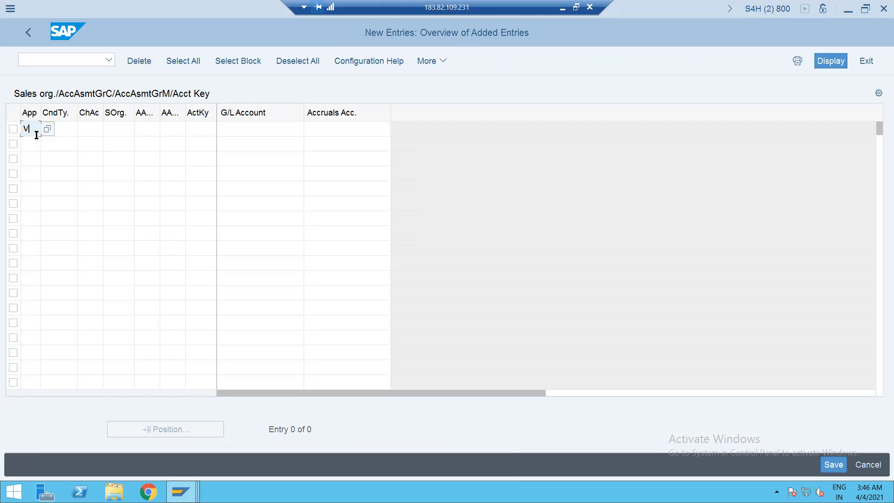
pyautogui.click(65, 132)
pyautogui.write('ZOFI')
pyautogui.press('Tab')
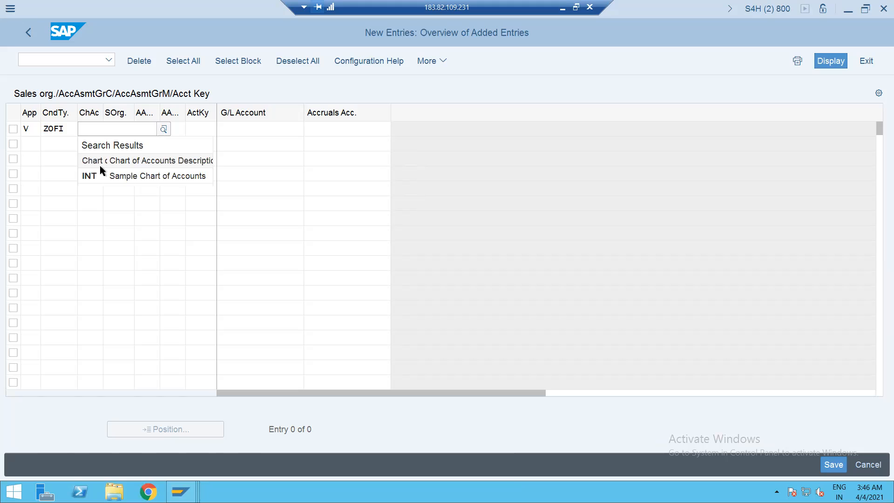
pyautogui.click(100, 176)
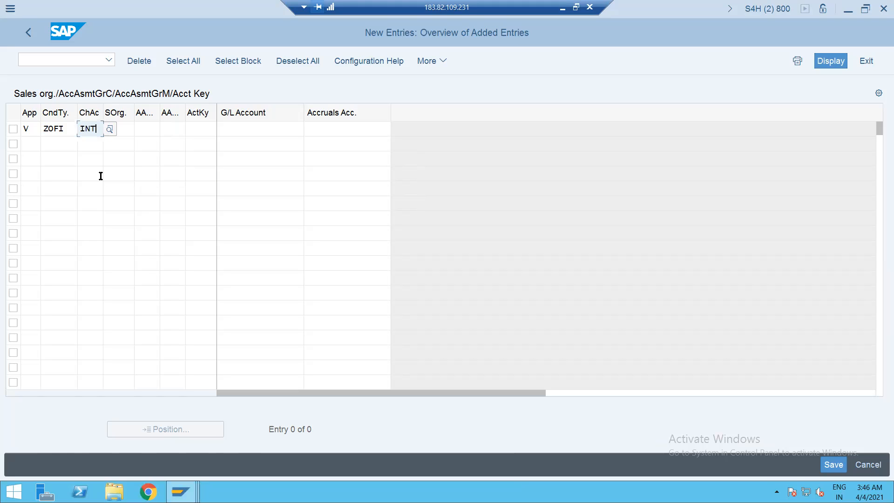
pyautogui.click(126, 124)
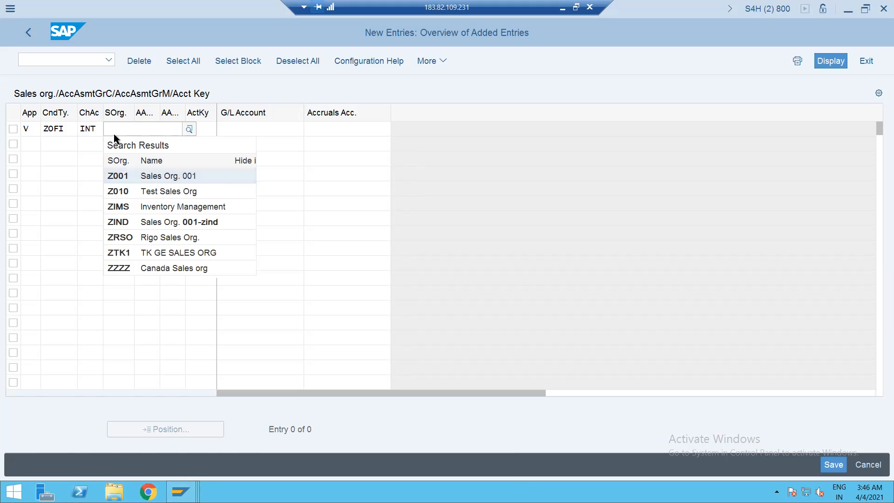
pyautogui.press('BackSpace')
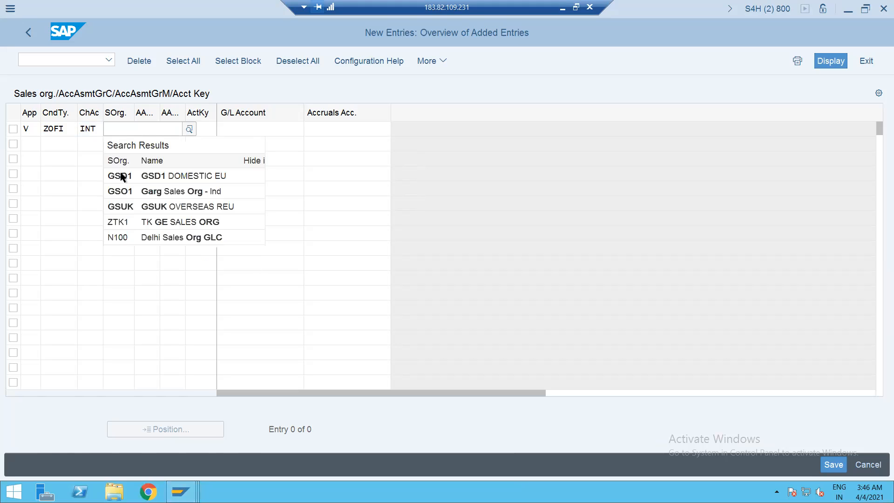
pyautogui.click(122, 176)
# Set both the customer and the material account assignment group of the first entry to Z1.
pyautogui.click(149, 129)
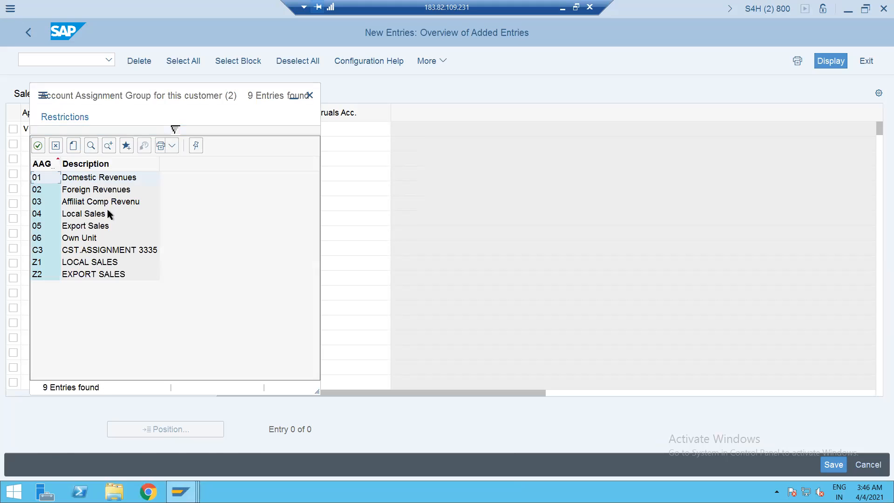
pyautogui.doubleClick(71, 262)
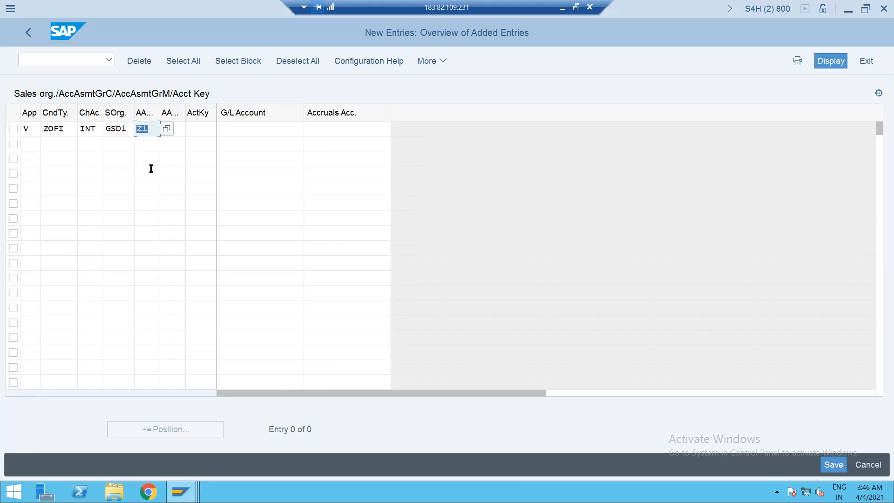
pyautogui.click(175, 128)
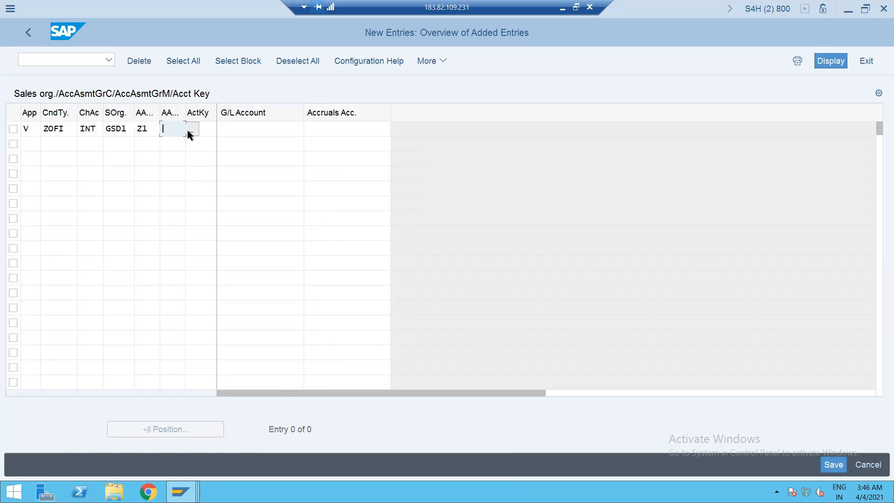
pyautogui.click(190, 131)
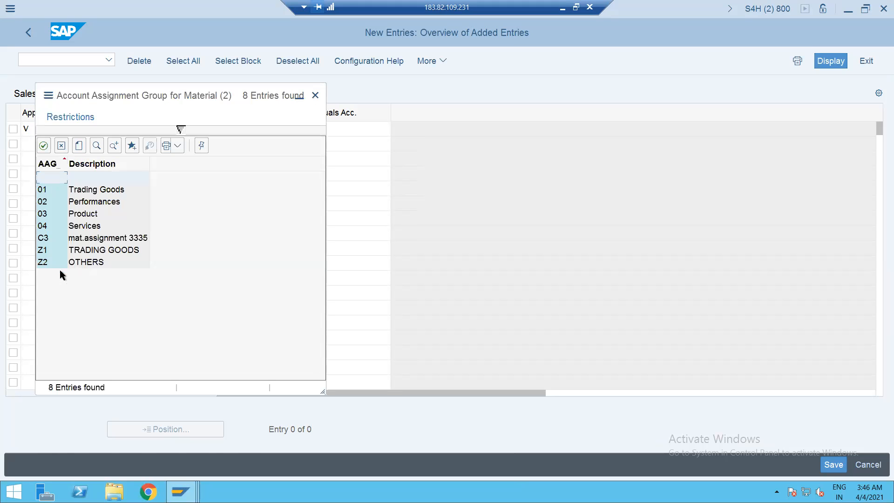
pyautogui.click(57, 250)
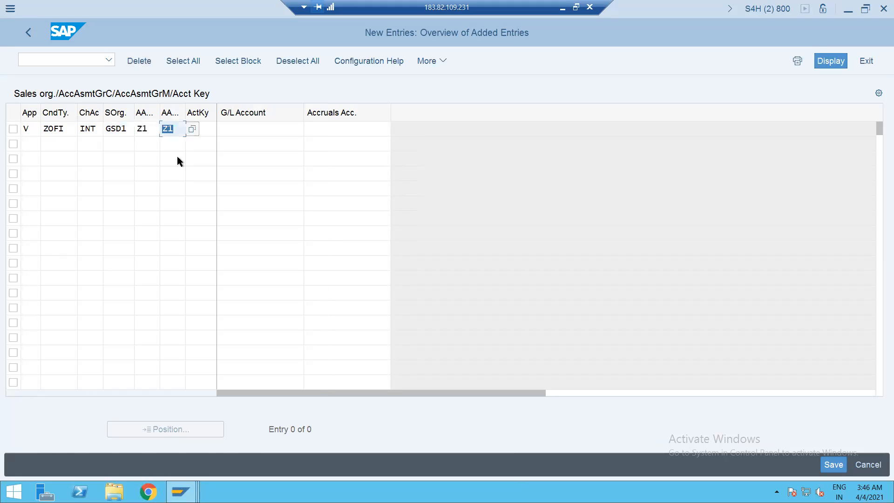
# Assign account key ERL and G/L account 800000 to the first entry and save it in the customizing request.
pyautogui.click(209, 128)
pyautogui.write('ERL')
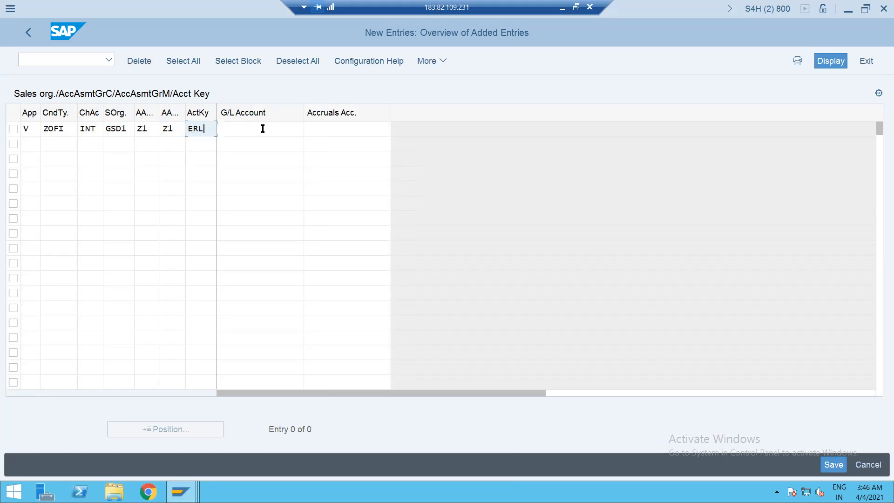
pyautogui.click(262, 128)
pyautogui.write('8')
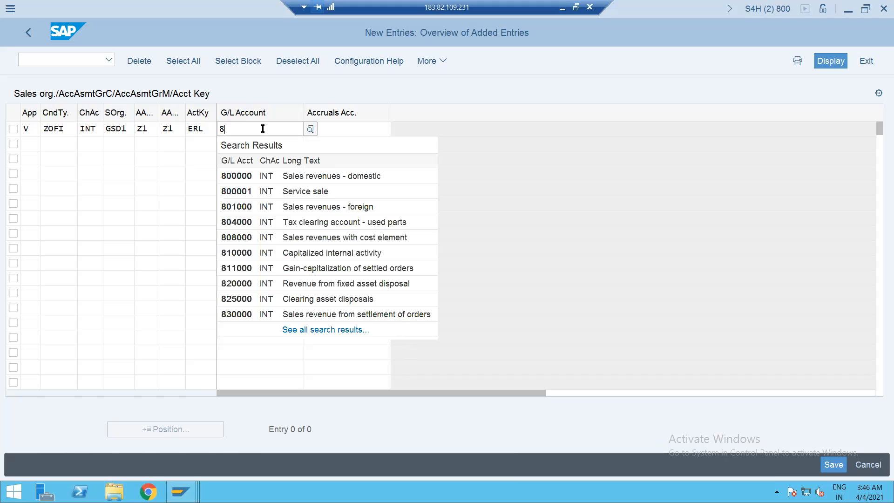
pyautogui.click(268, 176)
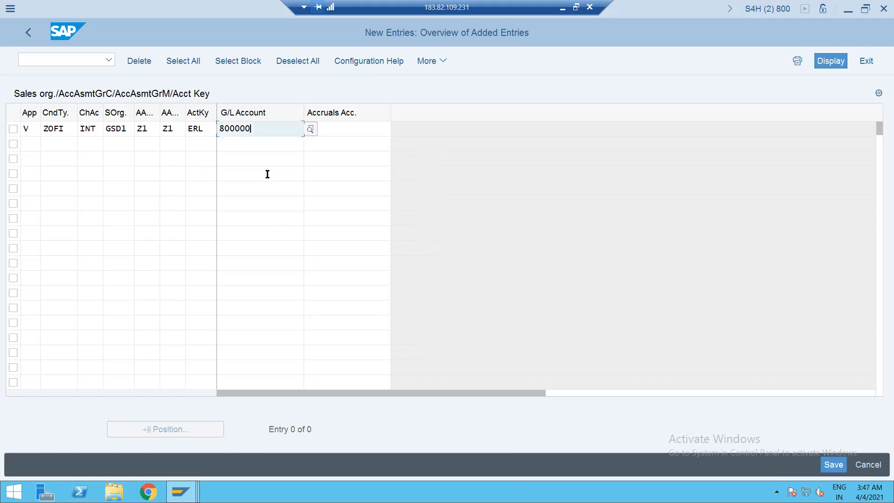
pyautogui.hotkey('ctrl', 's')
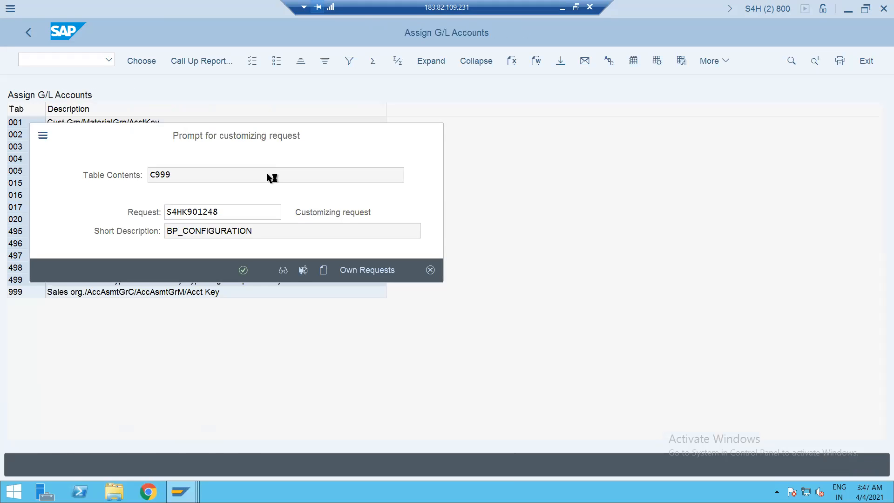
pyautogui.press('Return')
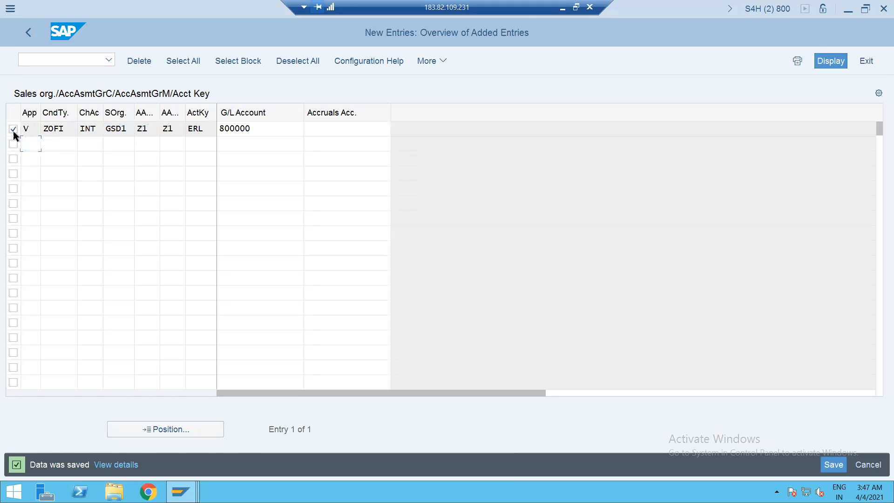
# Begin a second entry with application V, condition type ZOFI, chart of accounts INT and sales organization GSD1.
pyautogui.click(13, 130)
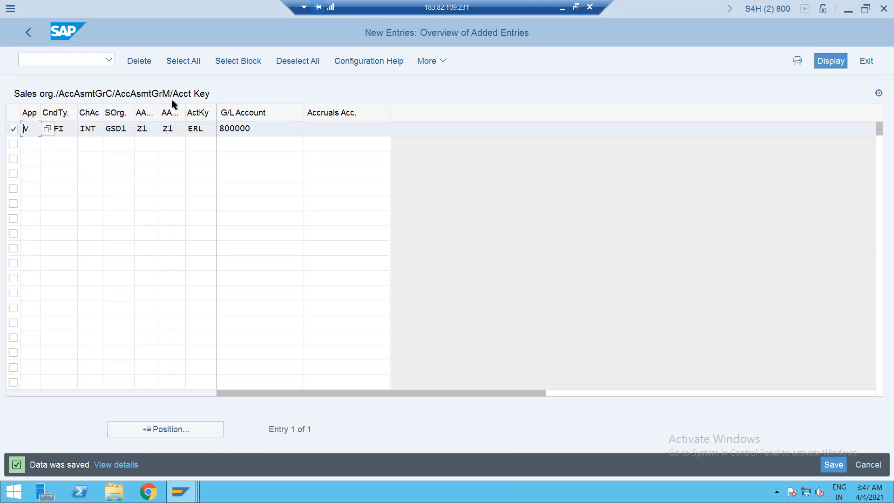
pyautogui.click(13, 128)
pyautogui.click(28, 145)
pyautogui.write('V')
pyautogui.press('Tab')
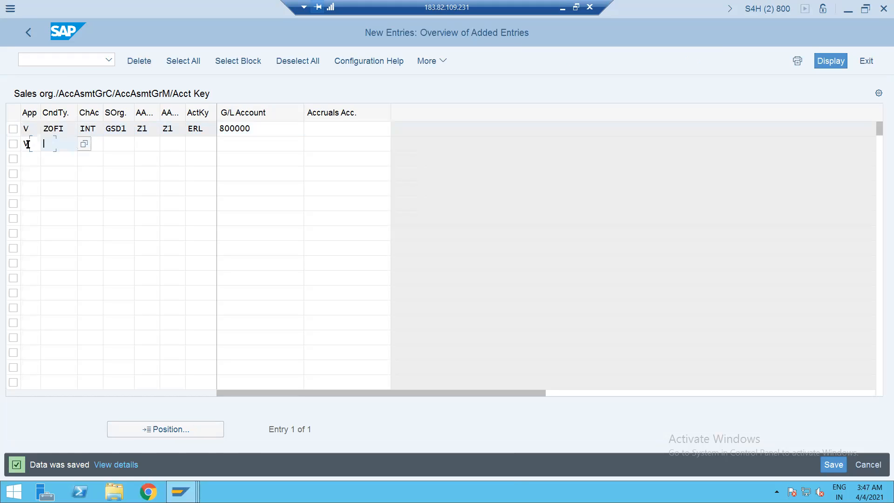
pyautogui.write('ZOFI')
pyautogui.press('Tab')
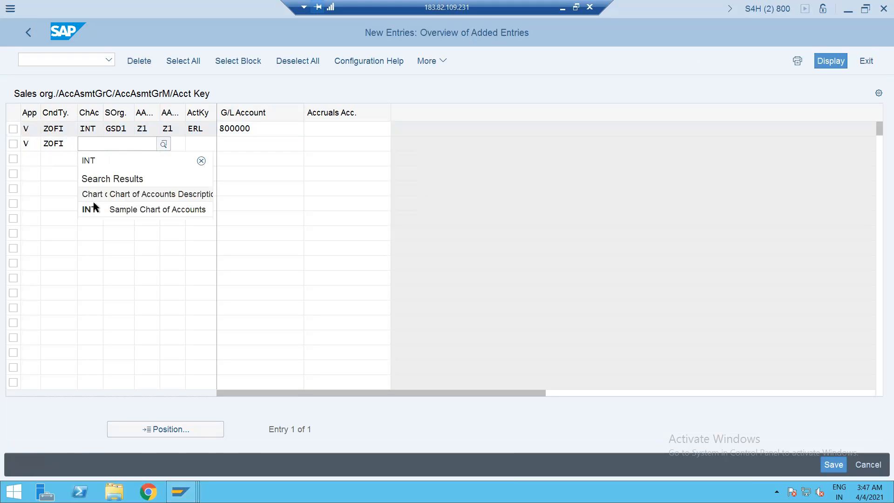
pyautogui.click(93, 206)
pyautogui.click(130, 142)
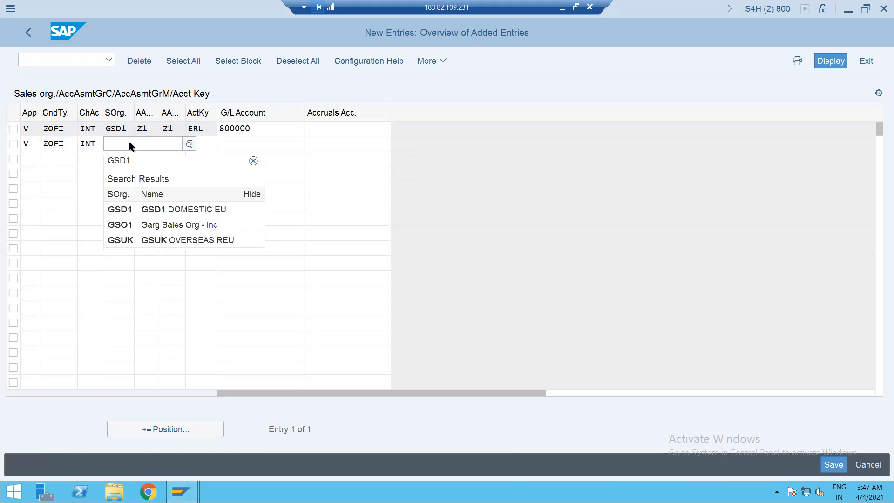
pyautogui.click(127, 210)
# Complete the second entry with customer and material groups Z1, account key ERS and G/L account 880000, and save it.
pyautogui.click(152, 148)
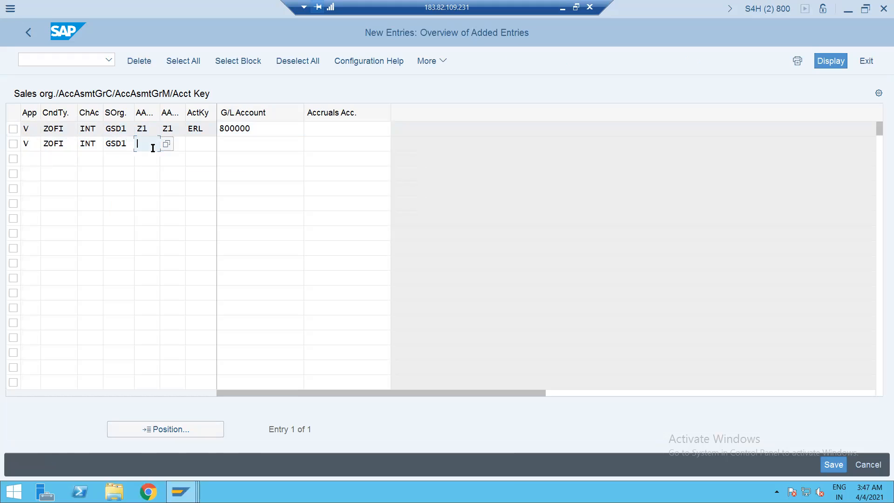
pyautogui.write('Z1')
pyautogui.press('Tab')
pyautogui.write('Z1')
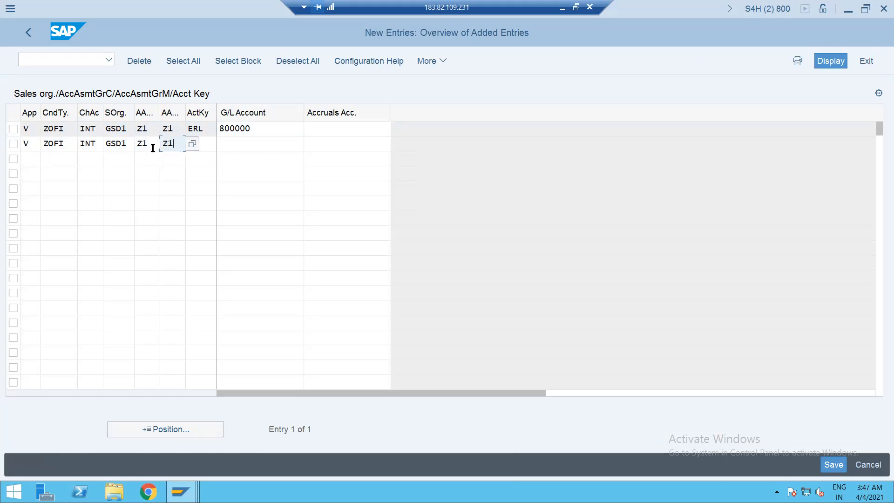
pyautogui.press('Tab')
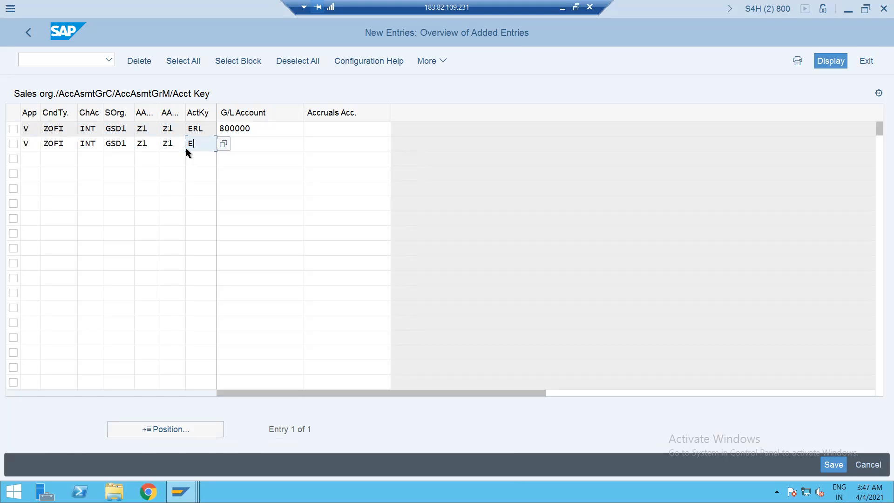
pyautogui.press('Tab')
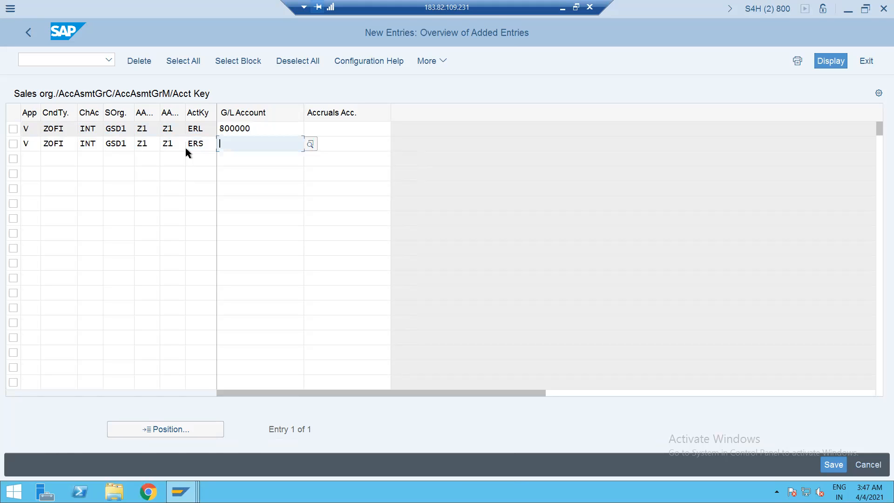
pyautogui.write('8')
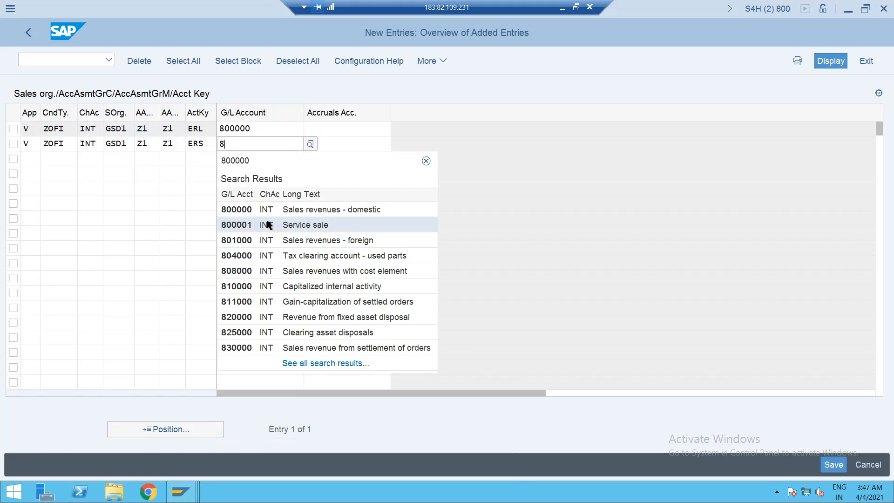
pyautogui.write('8')
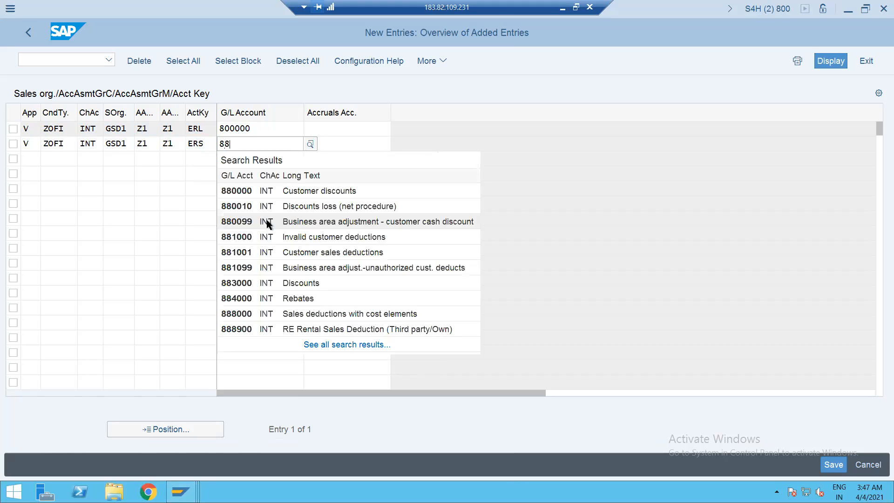
pyautogui.click(270, 192)
pyautogui.hotkey('ctrl', 's')
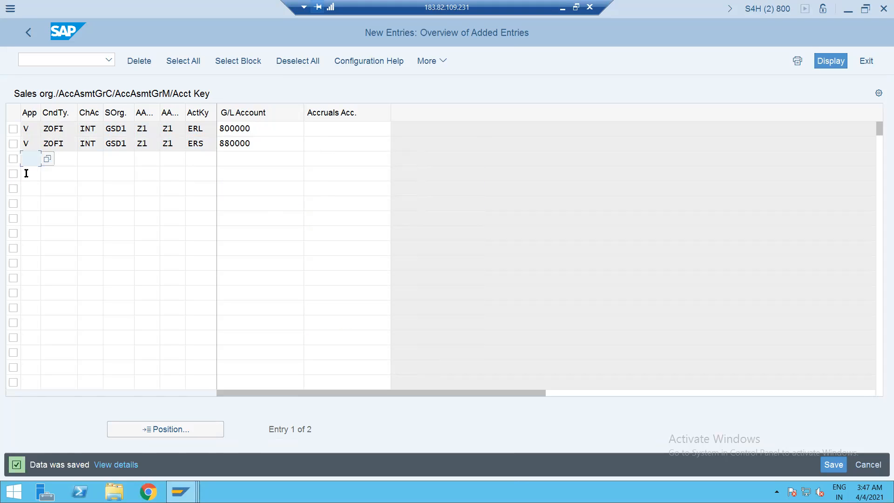
pyautogui.click(13, 130)
pyautogui.click(13, 143)
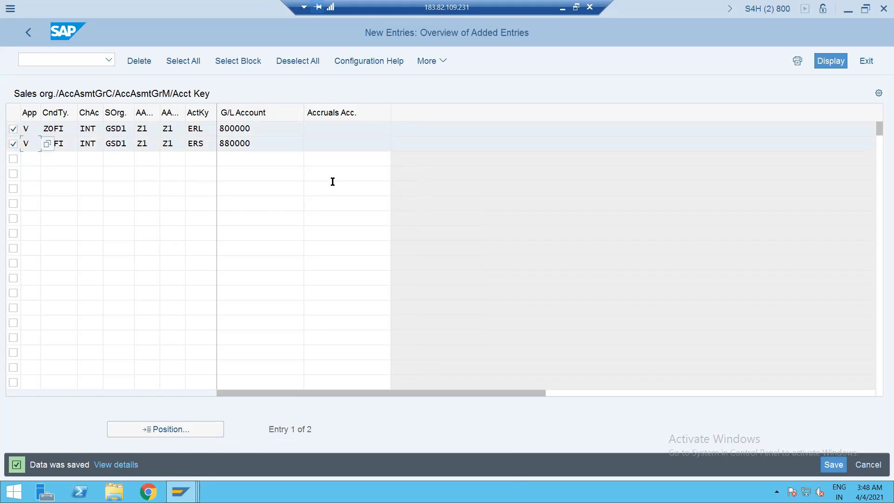
pyautogui.click(429, 57)
pyautogui.moveTo(434, 80)
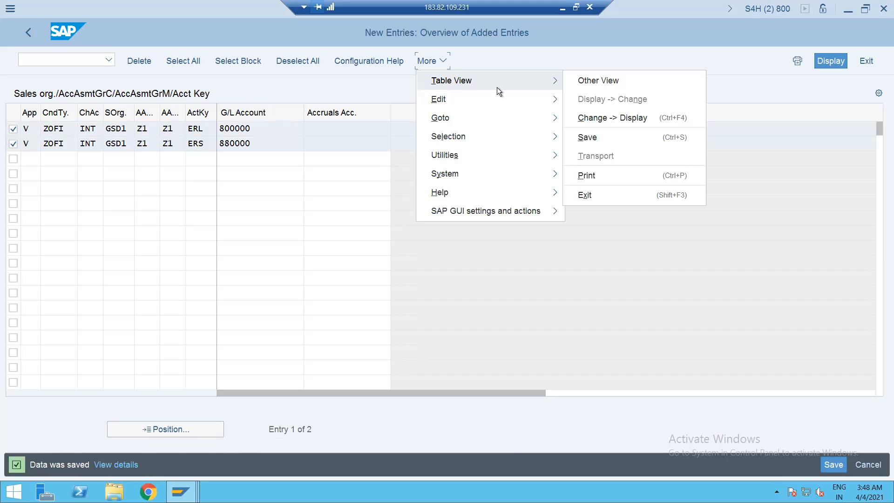
pyautogui.click(256, 83)
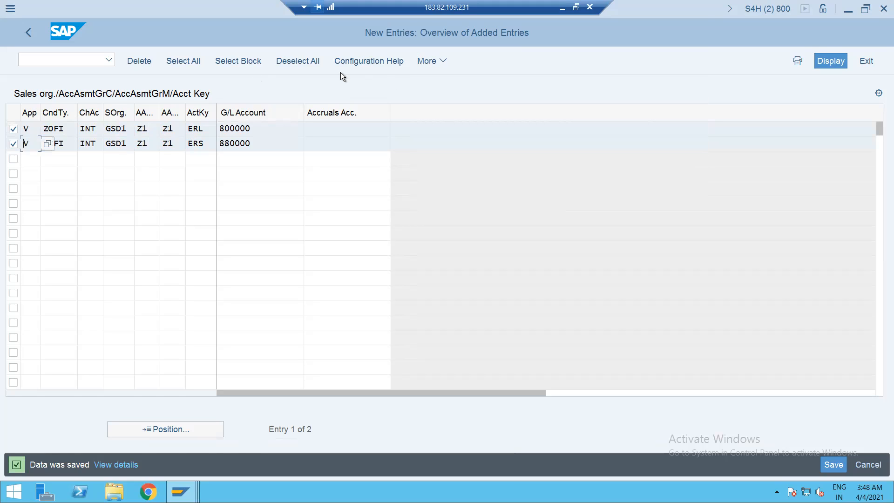
pyautogui.click(440, 63)
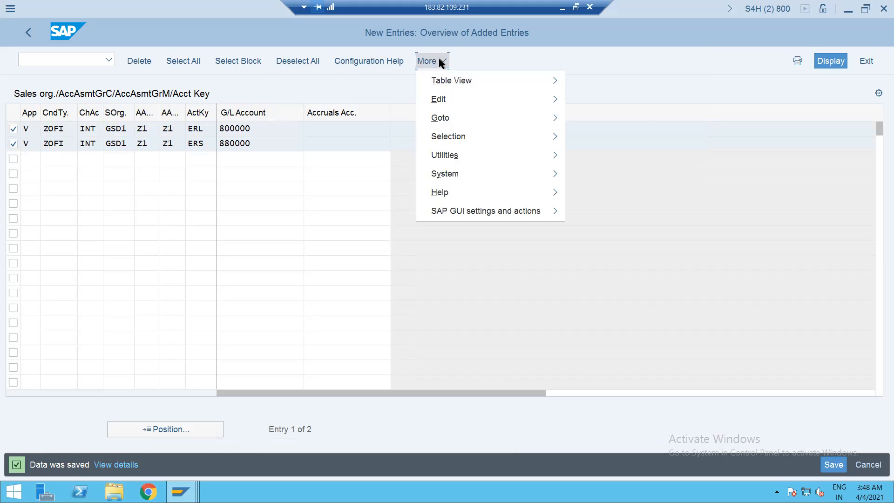
pyautogui.moveTo(446, 83)
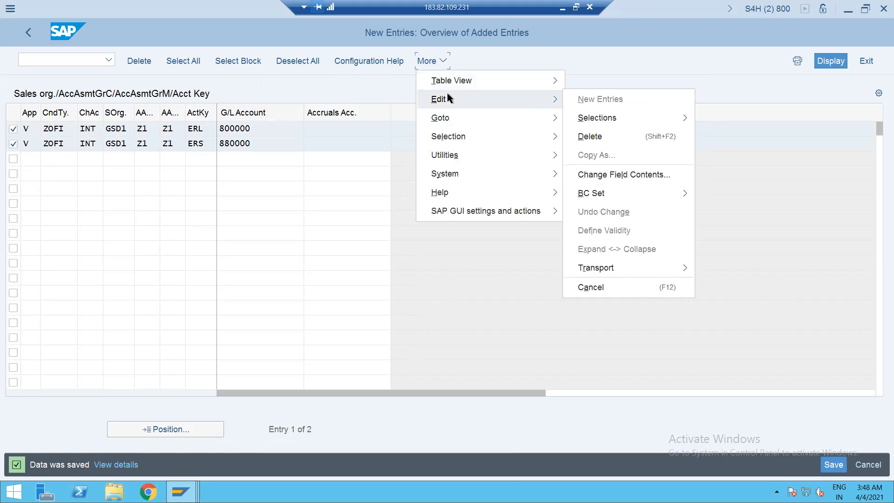
pyautogui.moveTo(452, 123)
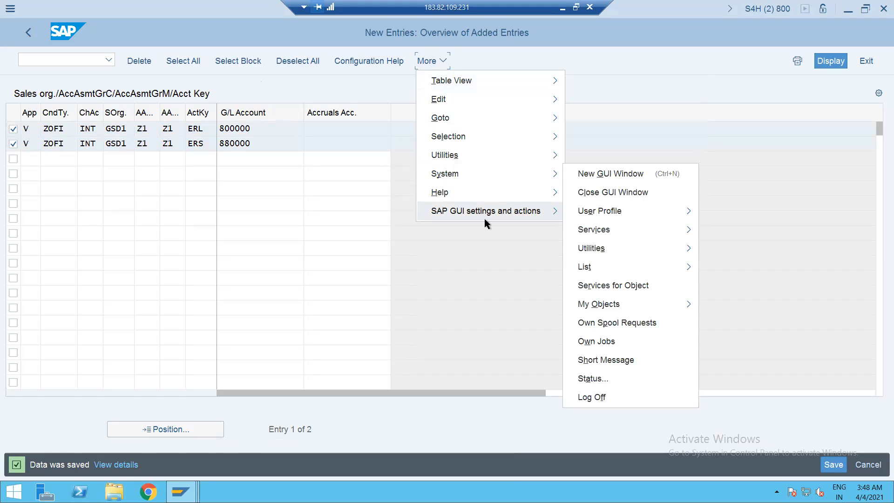
pyautogui.click(489, 252)
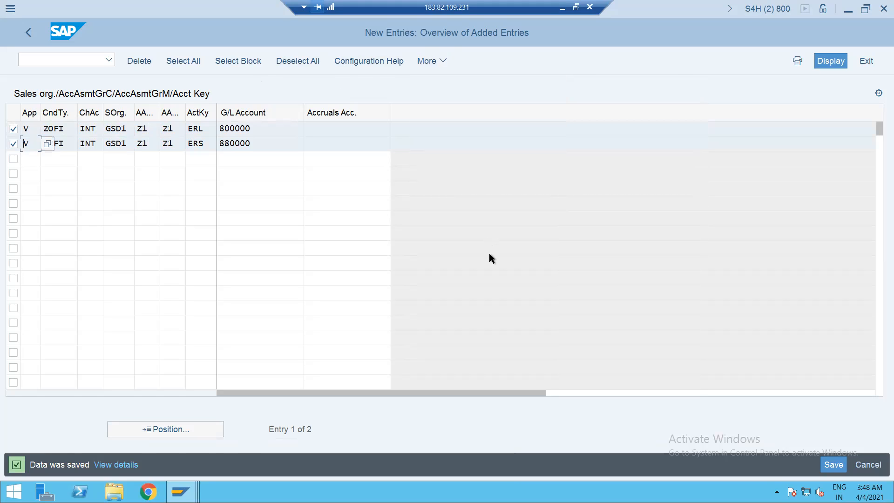
pyautogui.click(12, 130)
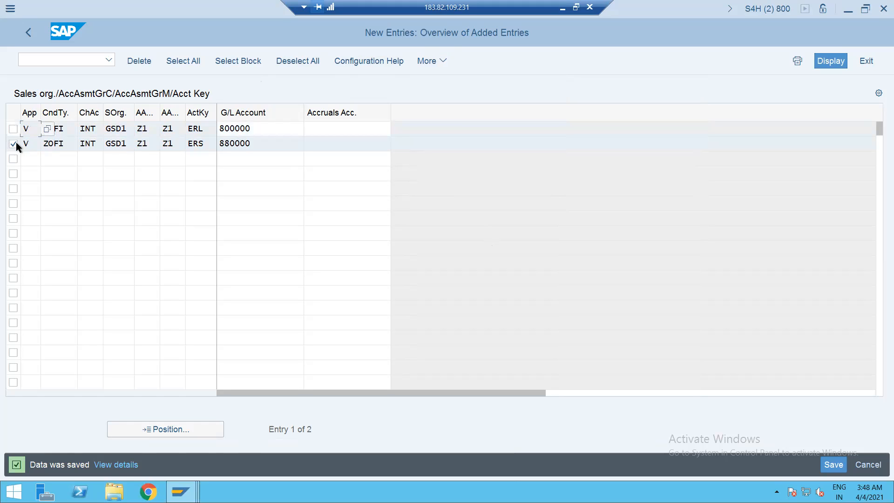
pyautogui.click(16, 143)
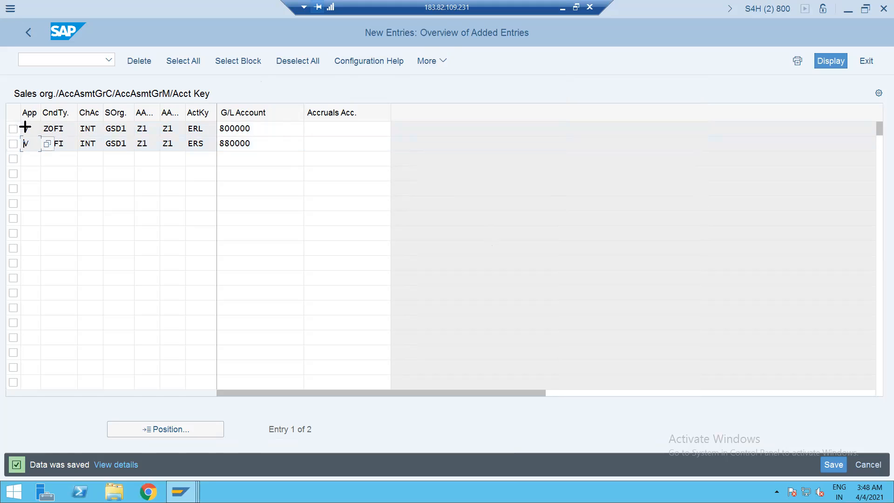
# Copy the two GSD1 entries for ERL and ERS, including their G/L accounts, into the two empty rows below.
pyautogui.moveTo(22, 125); pyautogui.dragTo(251, 148)
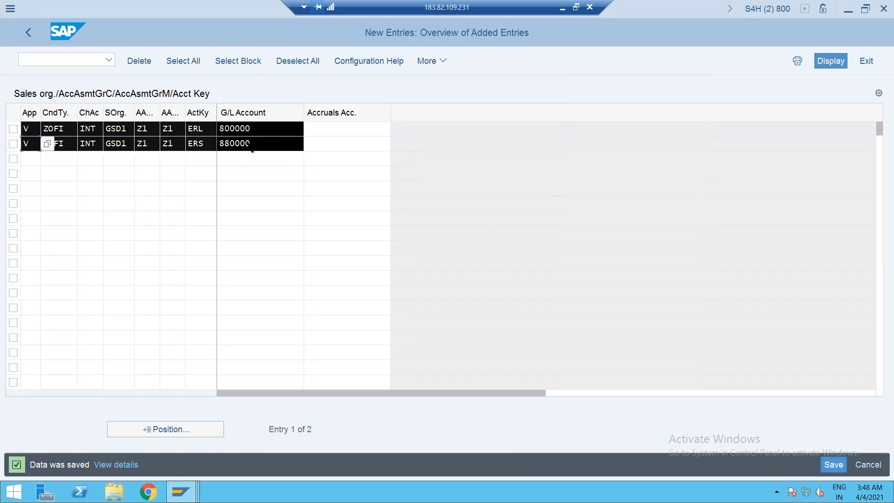
pyautogui.hotkey('ctrl', 'c')
pyautogui.hotkey('ctrl', 'y')
pyautogui.click(34, 169)
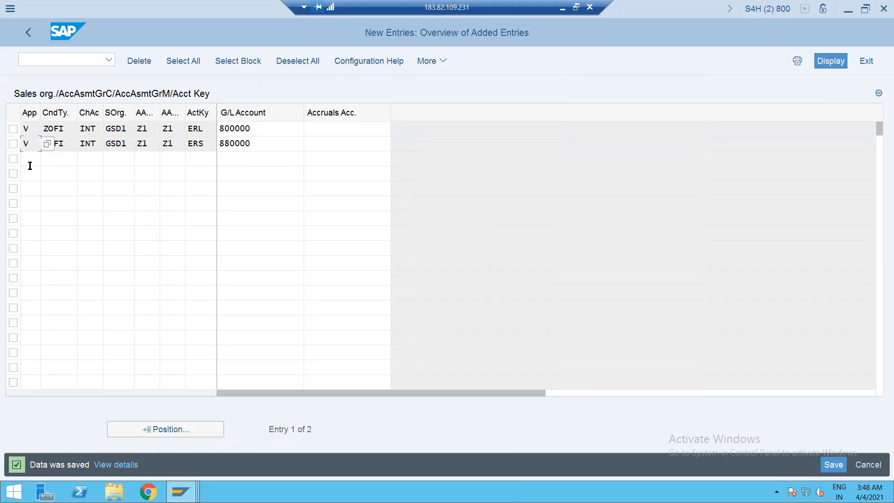
pyautogui.click(30, 157)
pyautogui.hotkey('ctrl', 'v')
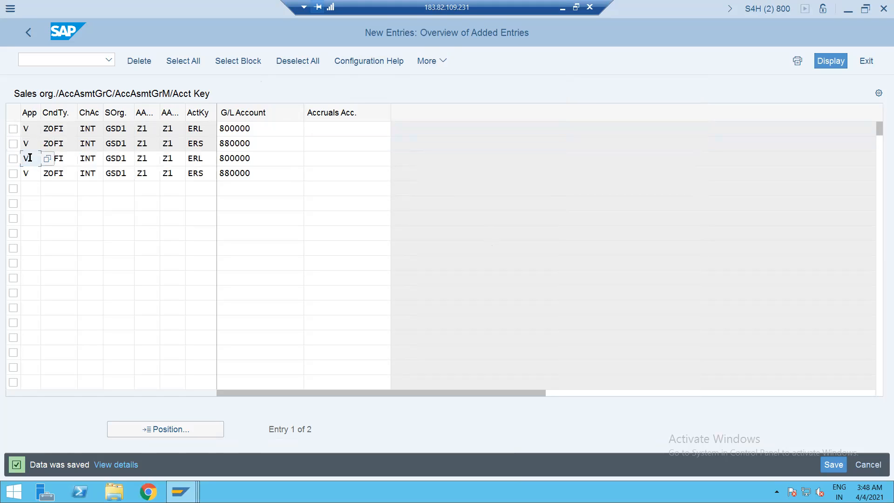
# Change the customer account assignment group of the two copied entries to Z2 (EXPORT SALES).
pyautogui.click(150, 158)
pyautogui.click(170, 158)
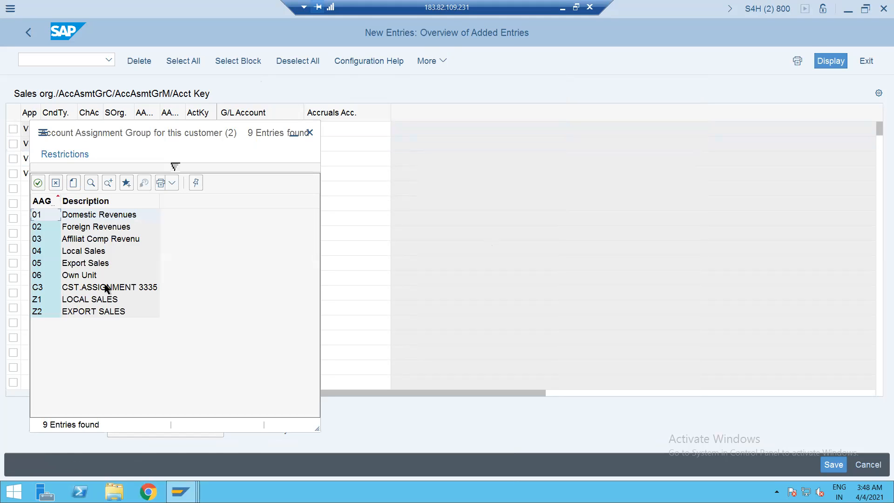
pyautogui.doubleClick(100, 312)
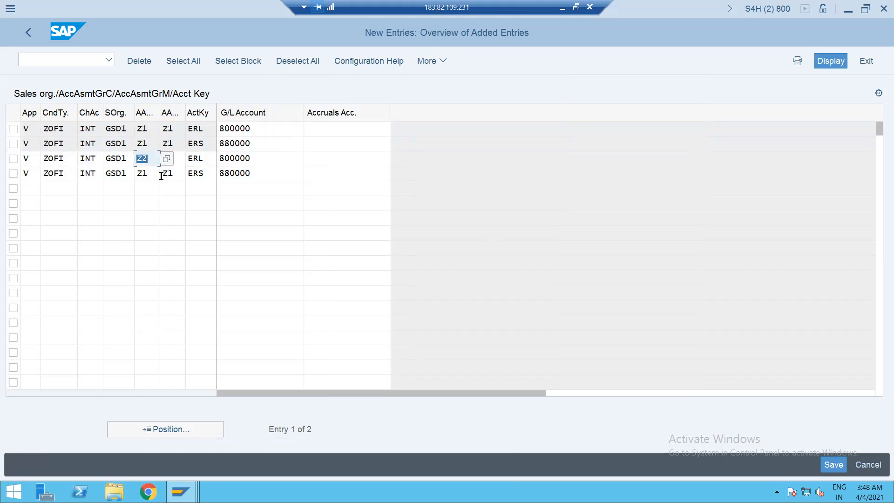
pyautogui.click(155, 173)
pyautogui.click(167, 174)
pyautogui.click(98, 331)
pyautogui.doubleClick(98, 331)
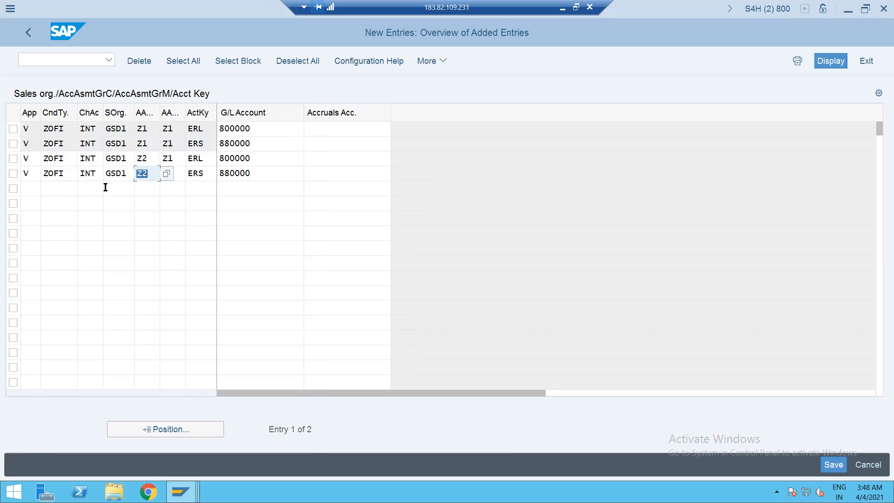
# Search the sales organizations for GS* and assign GSUK to the copied ERL entry.
pyautogui.click(125, 158)
pyautogui.click(141, 160)
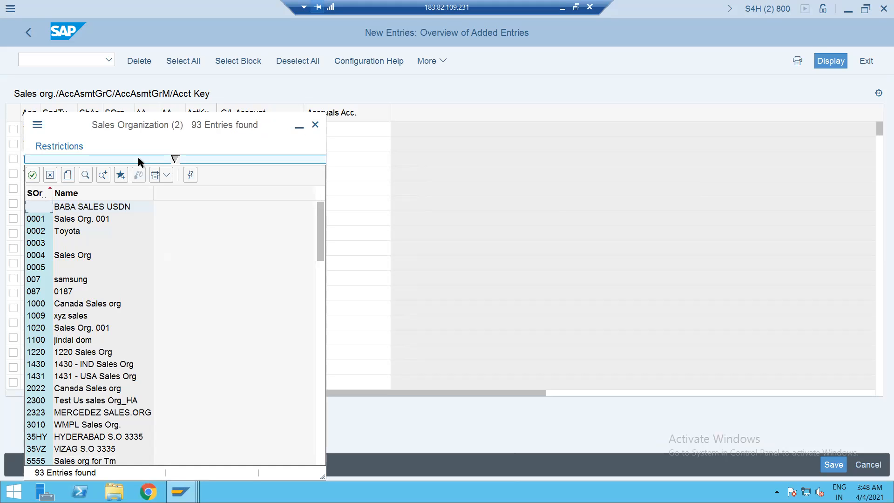
pyautogui.press('Escape')
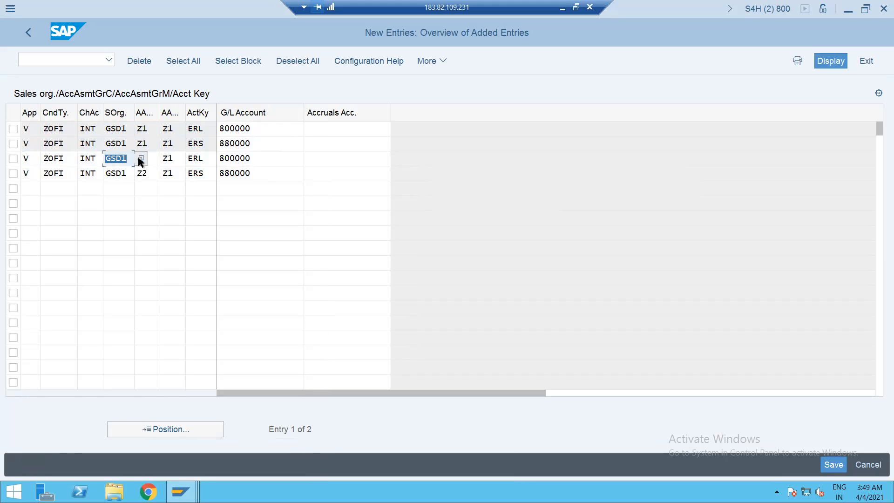
pyautogui.click(141, 160)
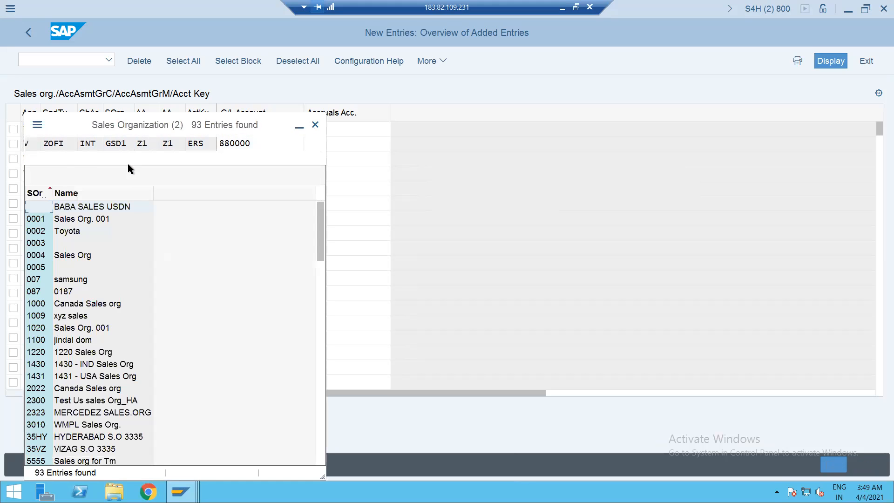
pyautogui.click(150, 157)
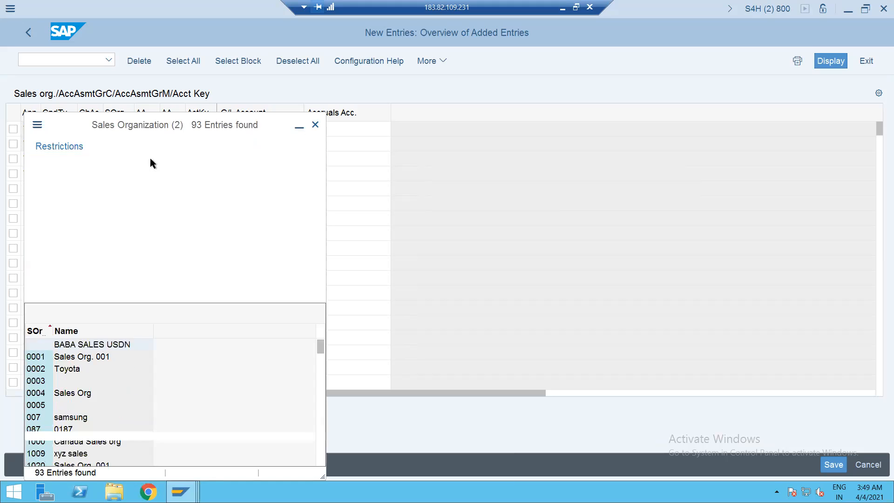
pyautogui.write('GS*')
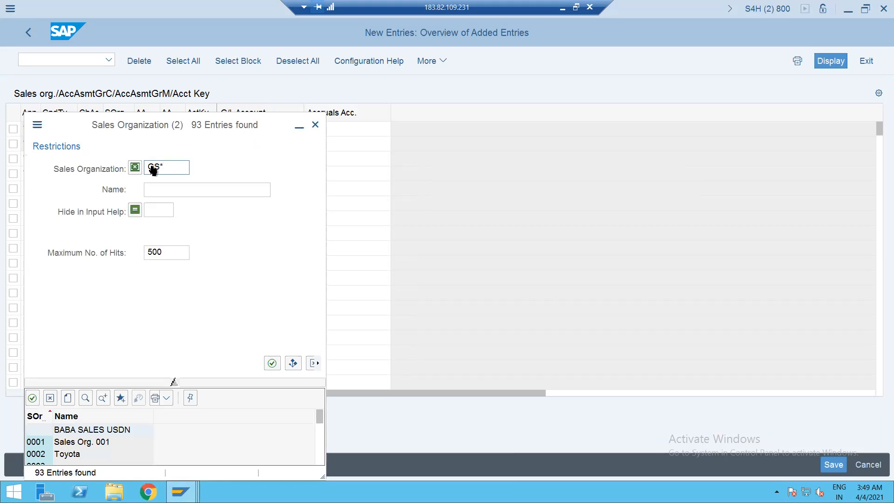
pyautogui.press('Return')
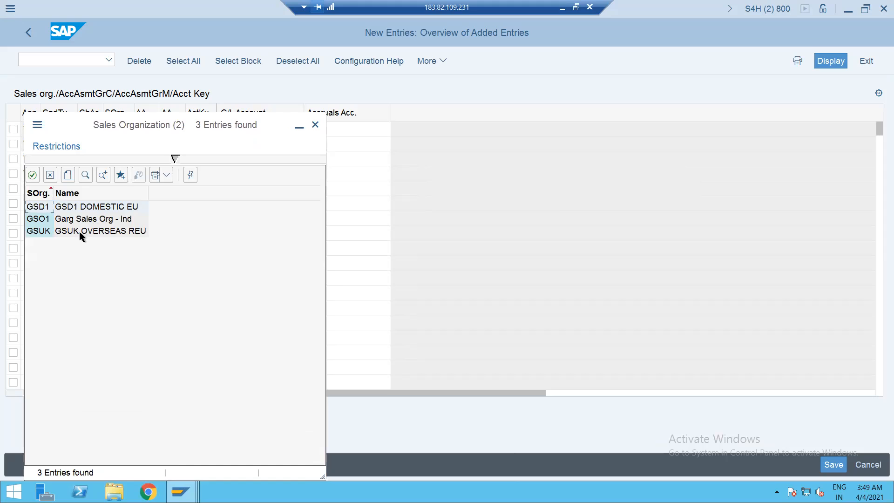
pyautogui.doubleClick(79, 231)
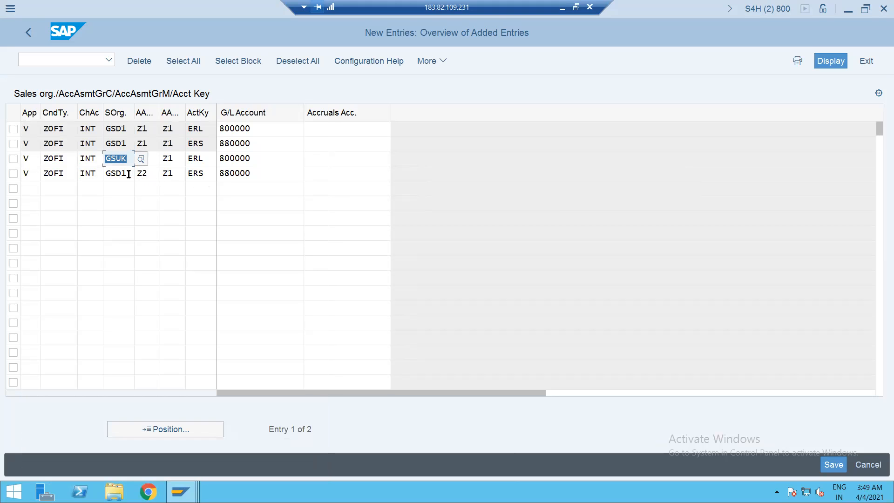
# Set the sales organization of the copied ERS entry to GSUK and save the new entries.
pyautogui.moveTo(129, 175); pyautogui.dragTo(99, 175)
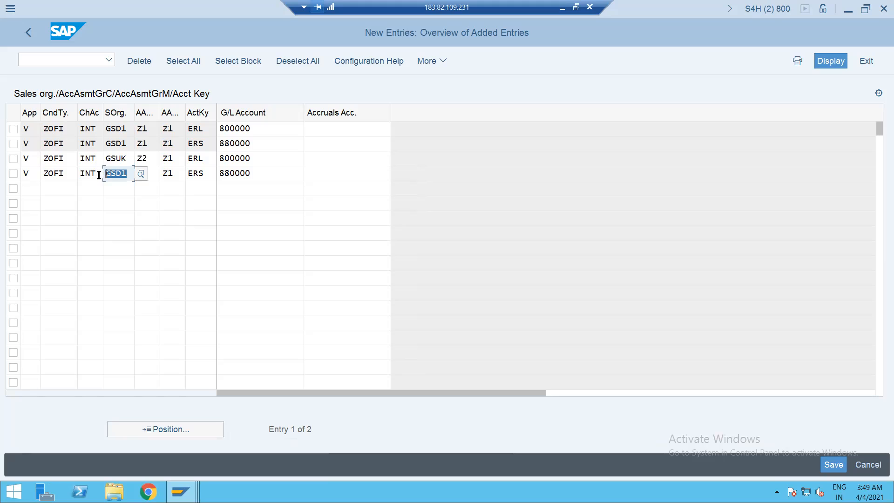
pyautogui.press('BackSpace')
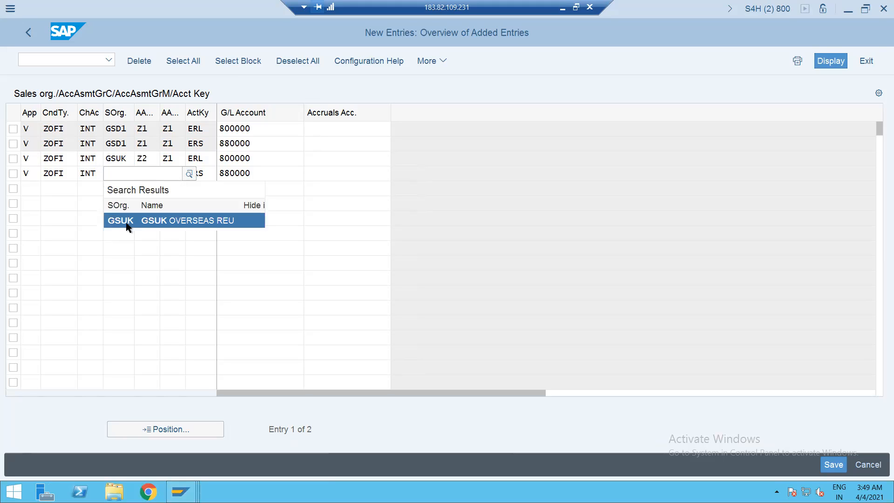
pyautogui.click(125, 221)
pyautogui.press('Return')
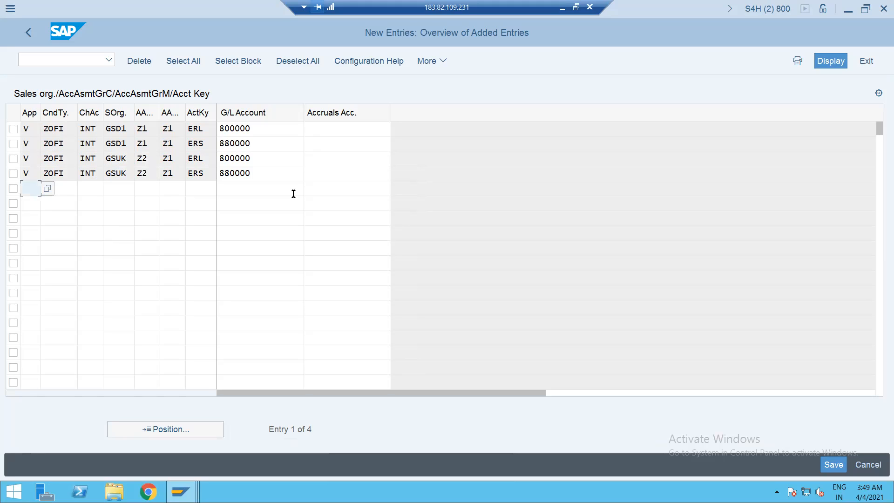
pyautogui.hotkey('ctrl', 's')
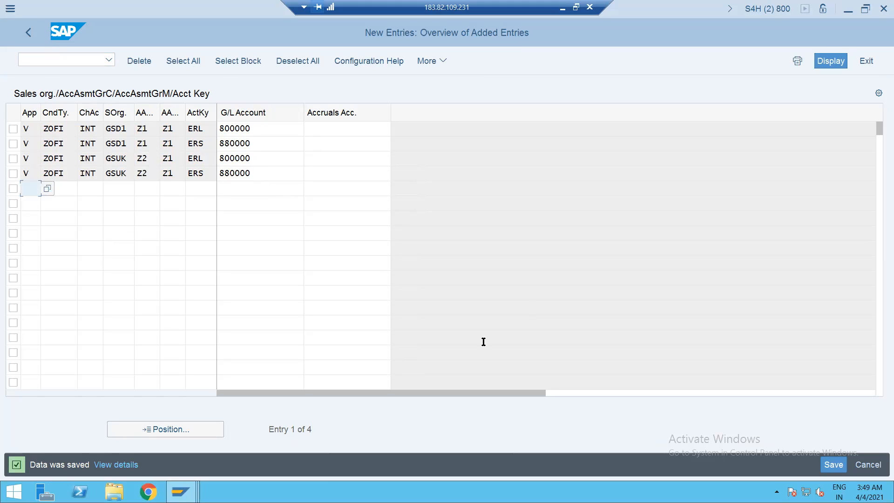
pyautogui.click(838, 467)
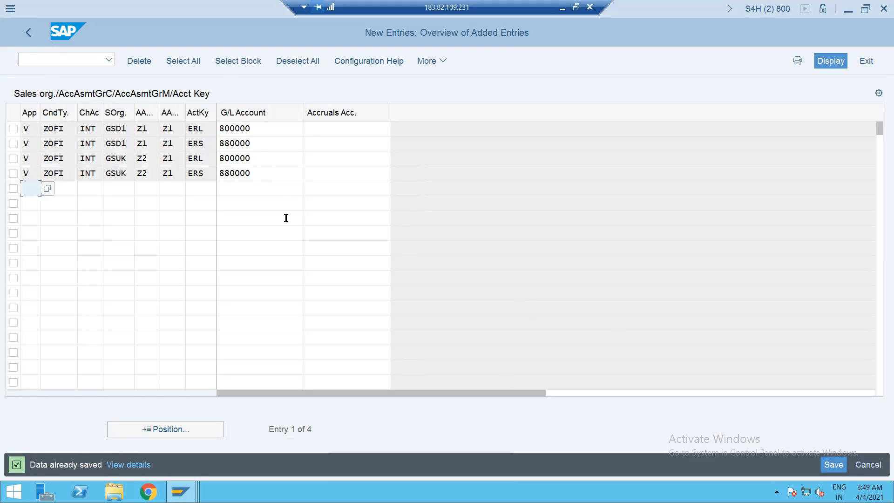
# Leave the new entries, open transaction VA01 and start a sales order with order type ZZZ.
pyautogui.click(26, 34)
pyautogui.write('/NVA01')
pyautogui.press('Return')
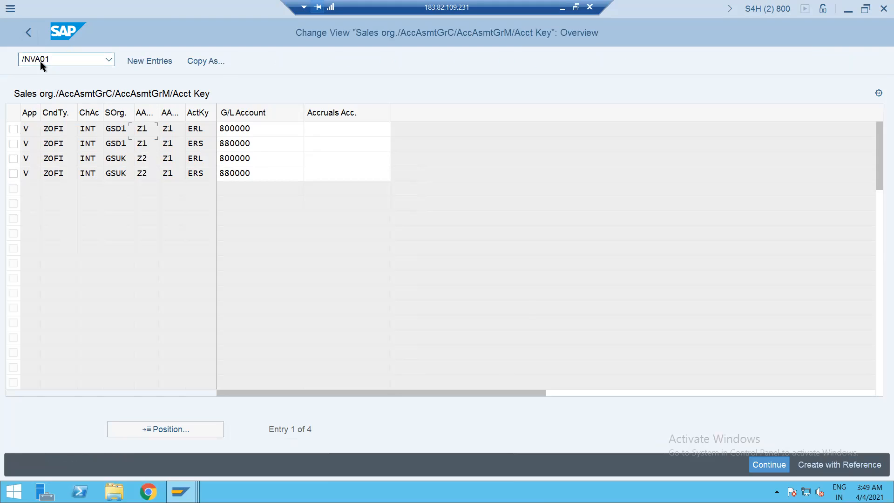
pyautogui.write('ZZZ')
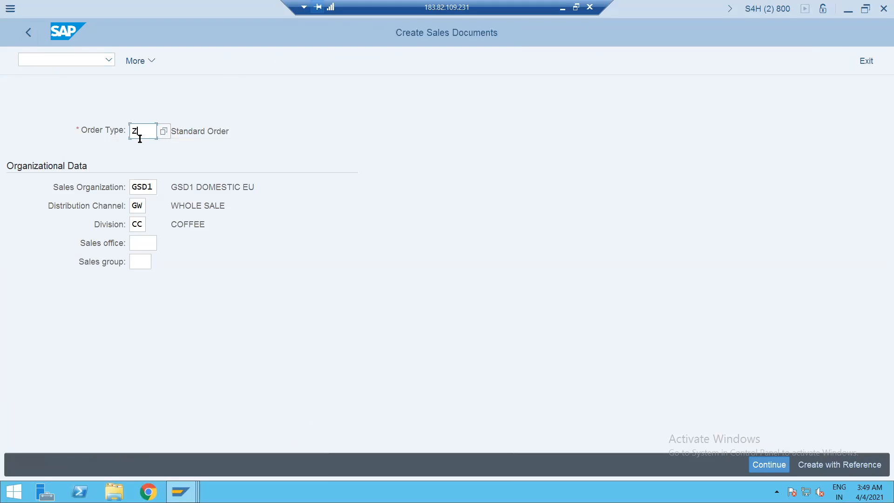
pyautogui.press('Return')
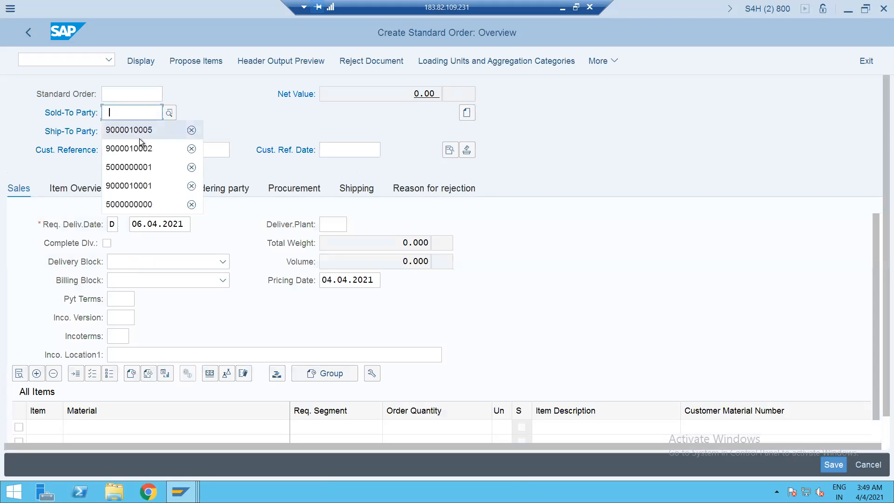
# Enter the customer RANBAXY LTD as both sold-to party and ship-to party of the standard order.
pyautogui.click(138, 138)
pyautogui.click(140, 137)
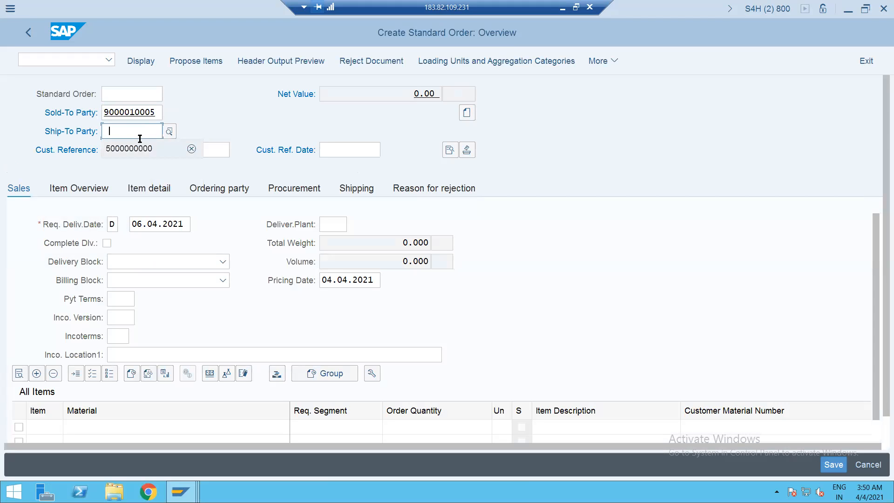
pyautogui.press('BackSpace')
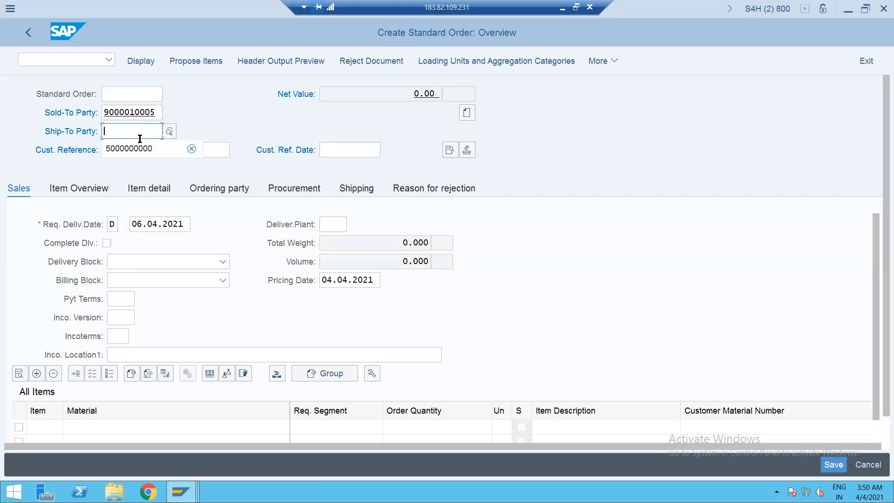
pyautogui.write('9')
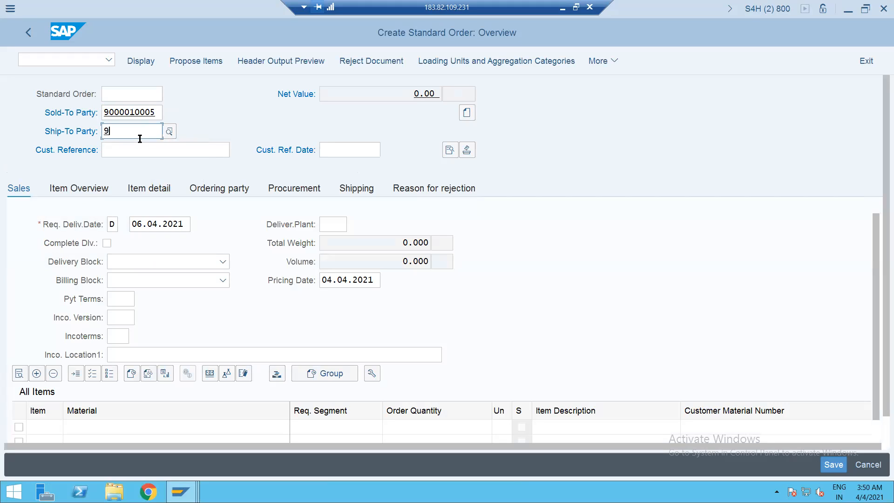
pyautogui.press('F4')
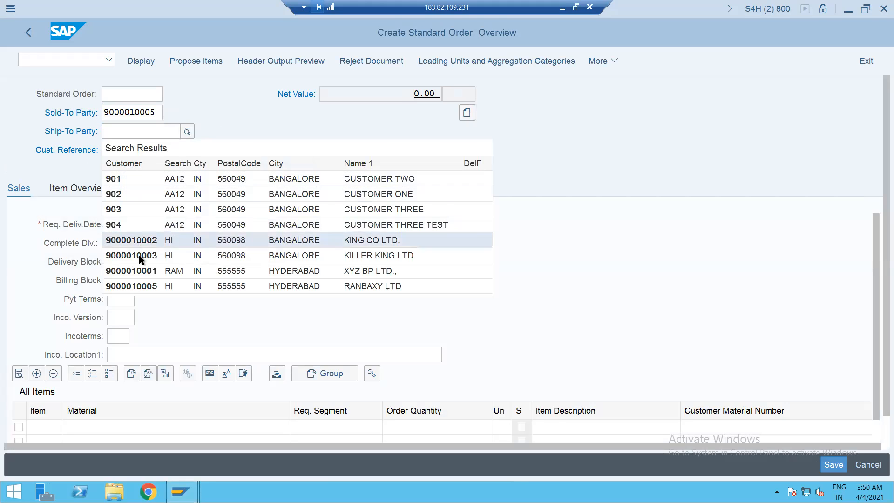
pyautogui.click(139, 287)
pyautogui.press('Return')
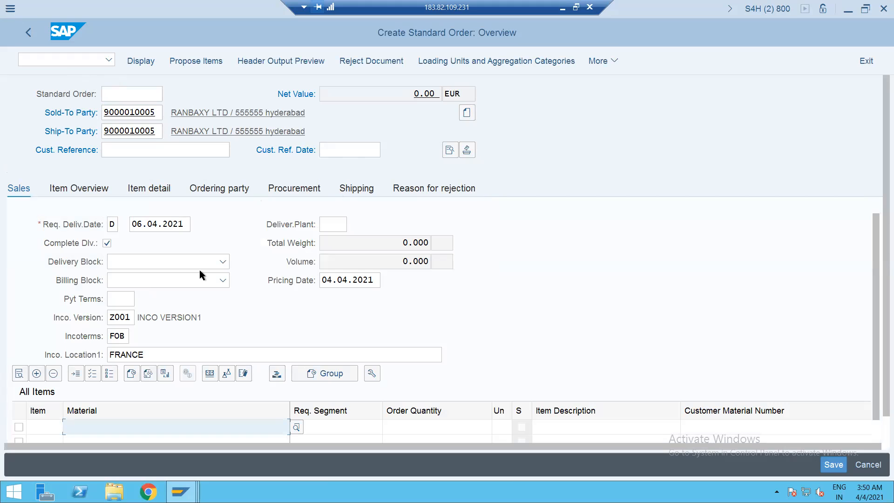
# Review the order's header data for billing, account assignment and accounting, including the options for the customer account assignment group.
pyautogui.click(447, 154)
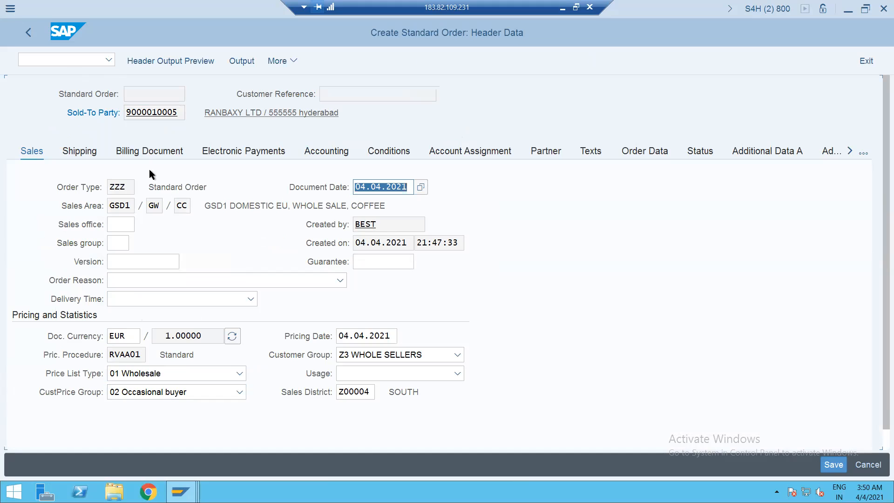
pyautogui.click(139, 155)
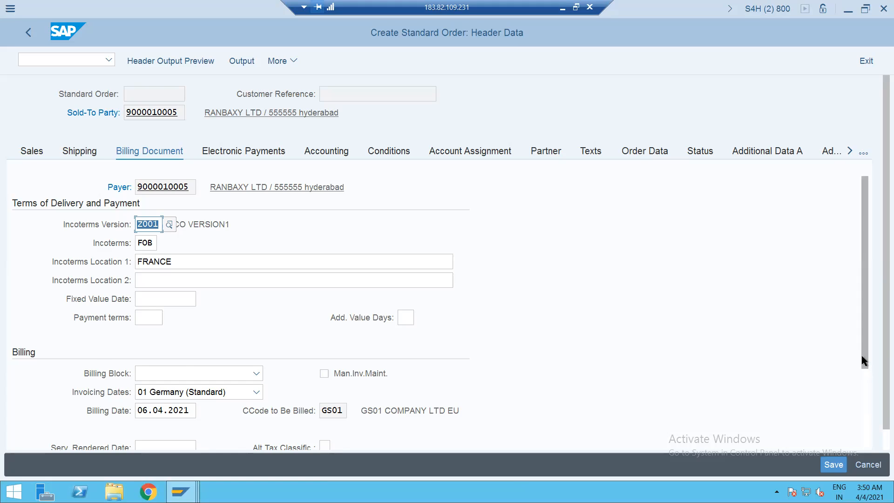
pyautogui.moveTo(863, 356); pyautogui.dragTo(876, 437)
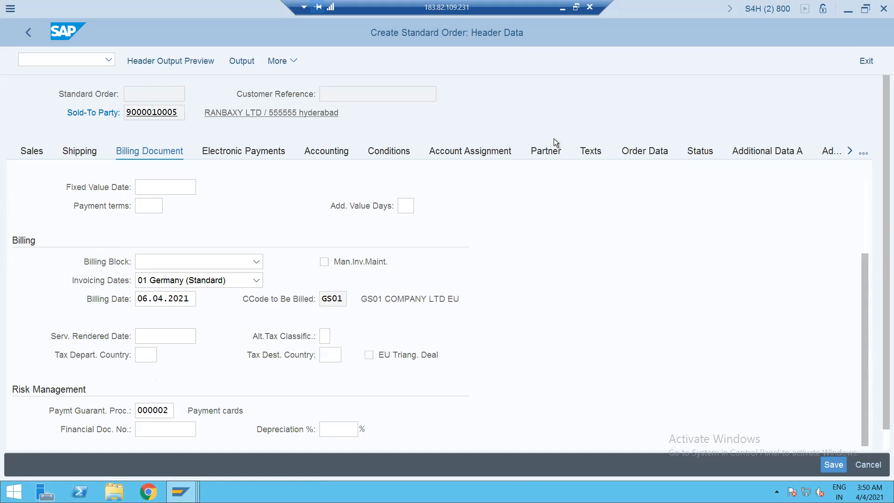
pyautogui.click(450, 152)
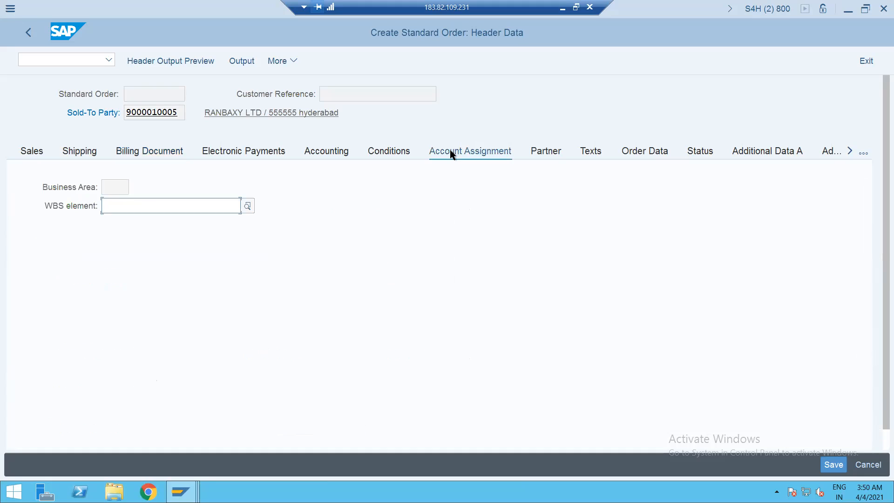
pyautogui.click(319, 152)
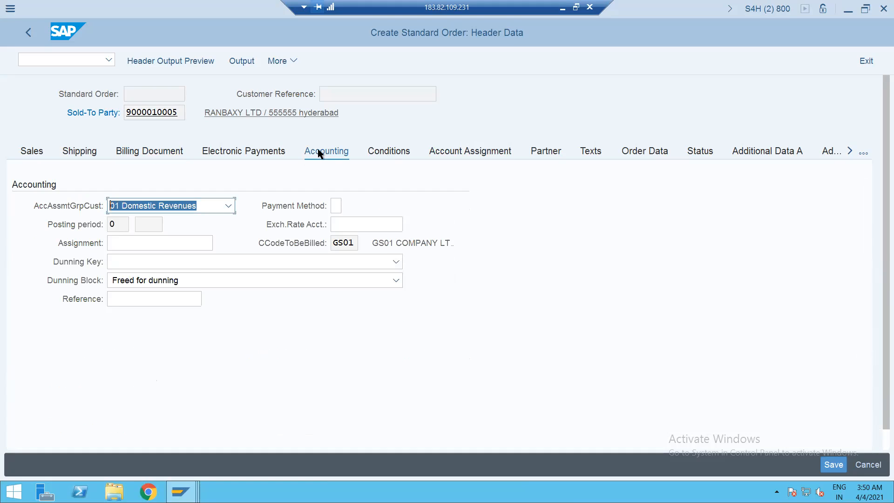
pyautogui.click(151, 209)
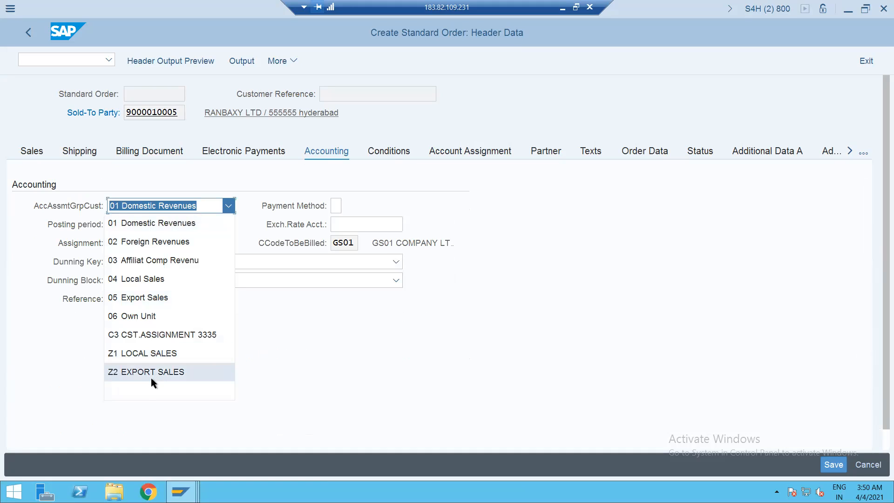
pyautogui.click(296, 332)
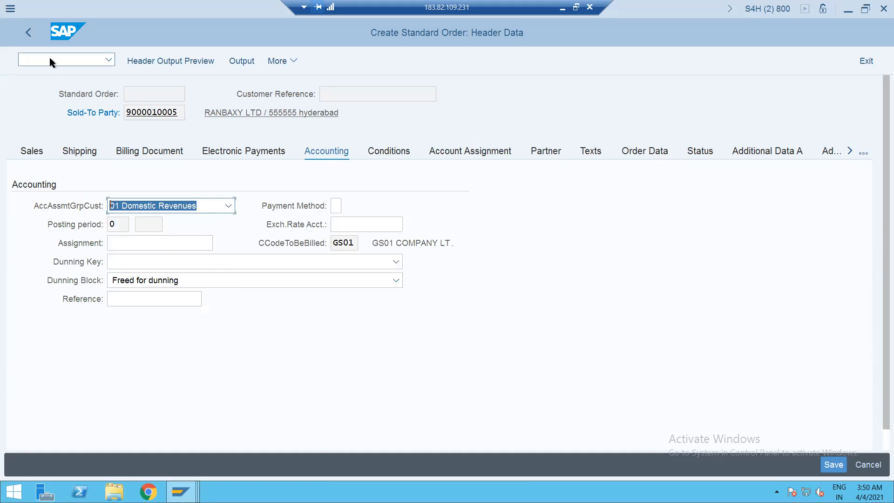
# Leave the order, open transaction BP, then find and open the business partner RANBAXY LTD.
pyautogui.click(49, 57)
pyautogui.write('/N')
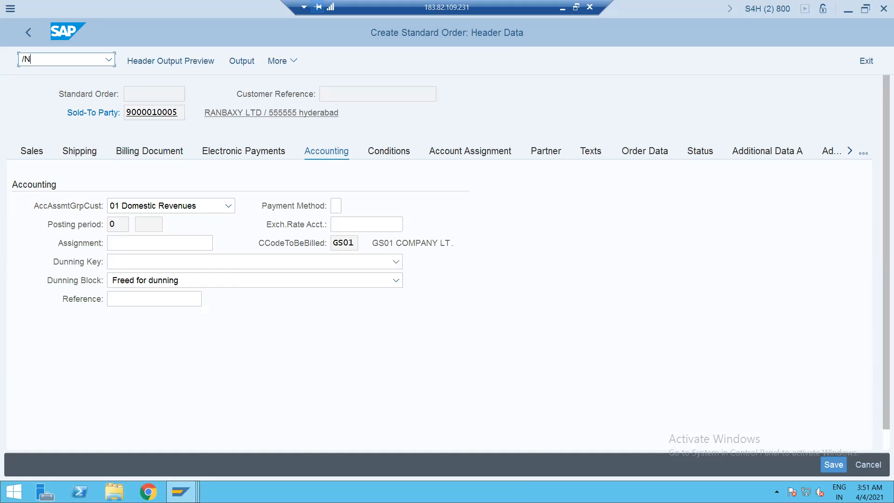
pyautogui.write('BP')
pyautogui.press('Return')
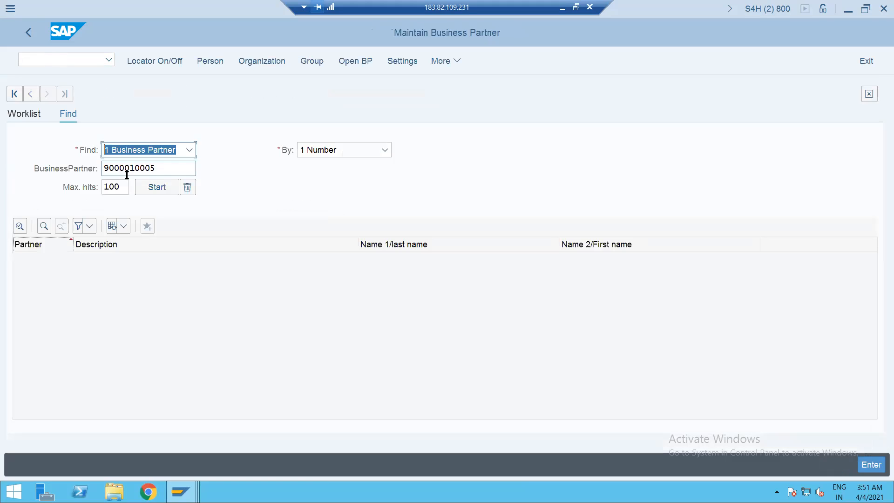
pyautogui.click(147, 190)
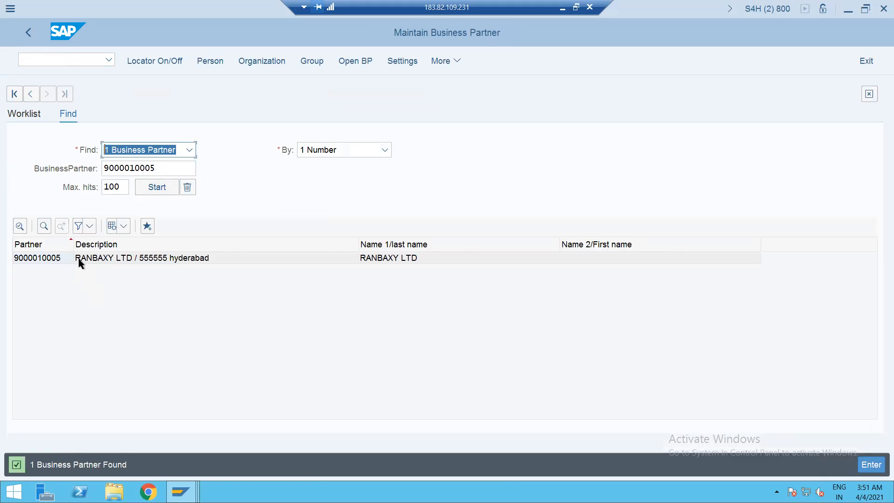
pyautogui.click(79, 259)
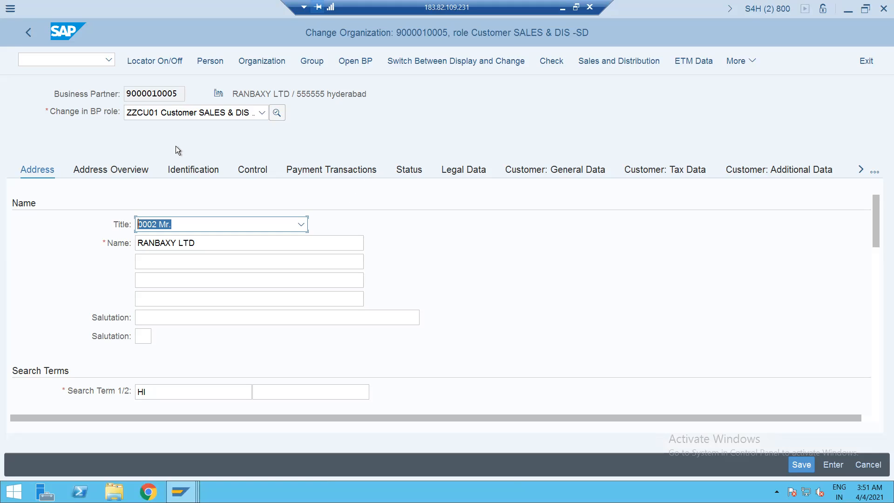
# Display the billing data in the customer's Sales and Distribution view for sales organization GSD1.
pyautogui.click(185, 173)
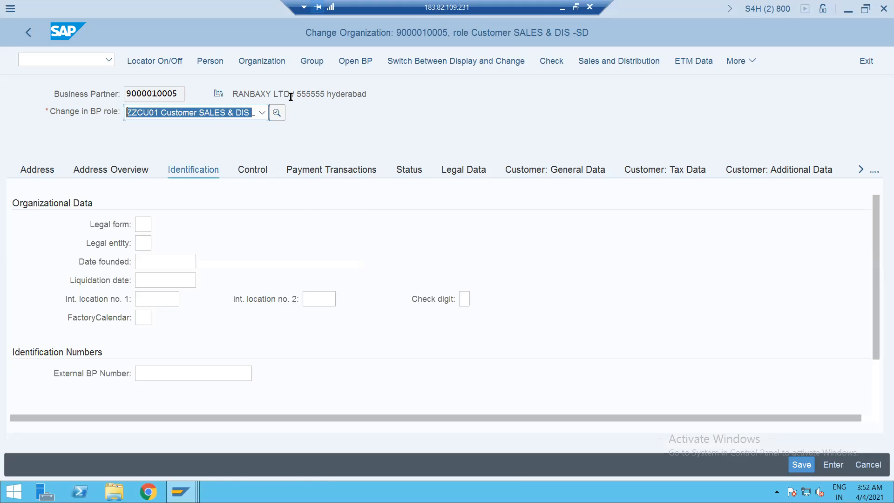
pyautogui.click(491, 57)
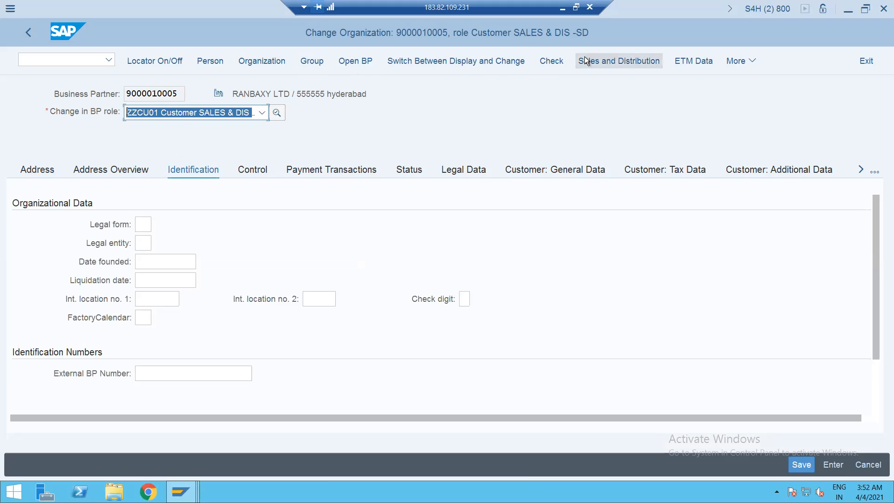
pyautogui.click(586, 61)
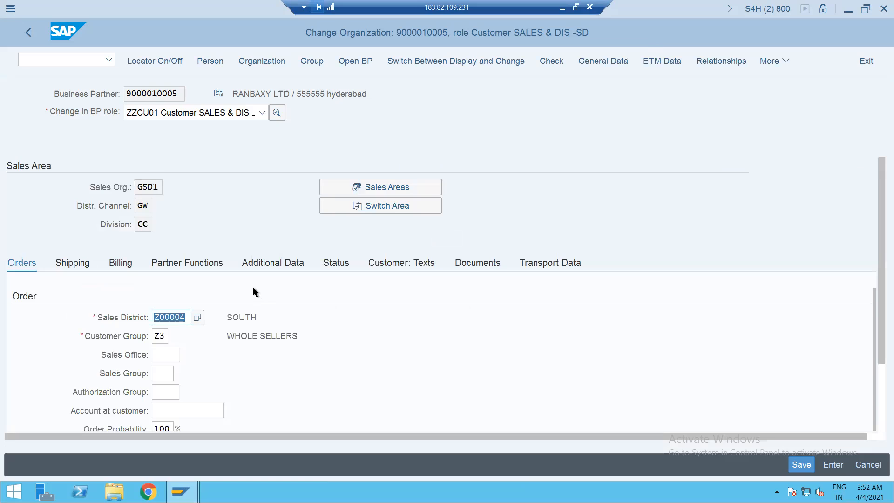
pyautogui.click(122, 263)
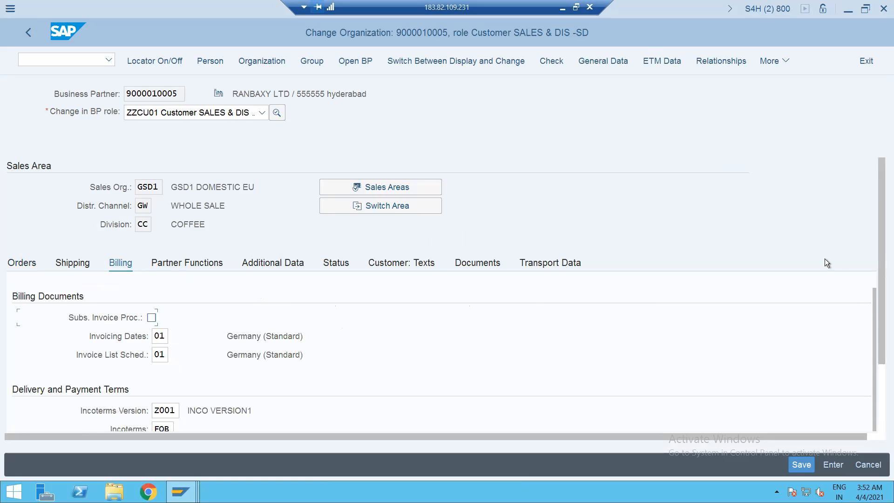
# Set the customer's account assignment group to Z1 LOCAL SALES and save the business partner.
pyautogui.click(163, 339)
pyautogui.press('Tab')
pyautogui.press('Tab')
pyautogui.press('Tab')
pyautogui.press('Tab')
pyautogui.press('Tab')
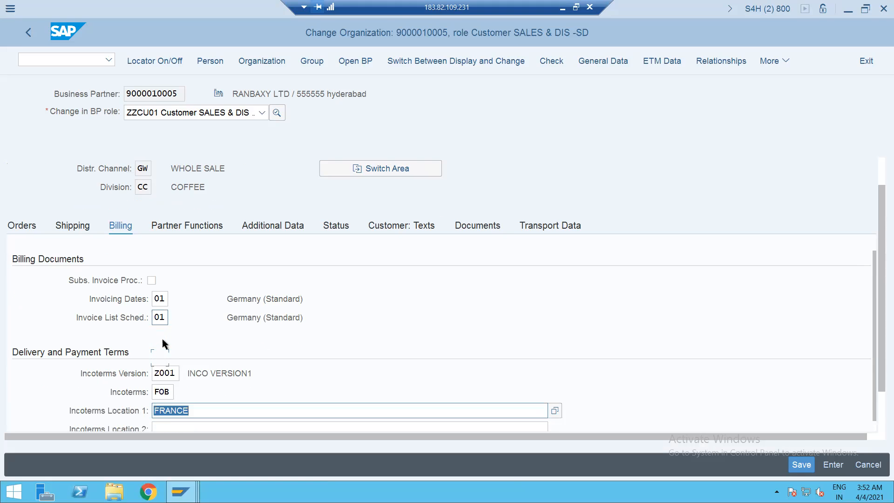
pyautogui.press('Tab')
pyautogui.press('Tab')
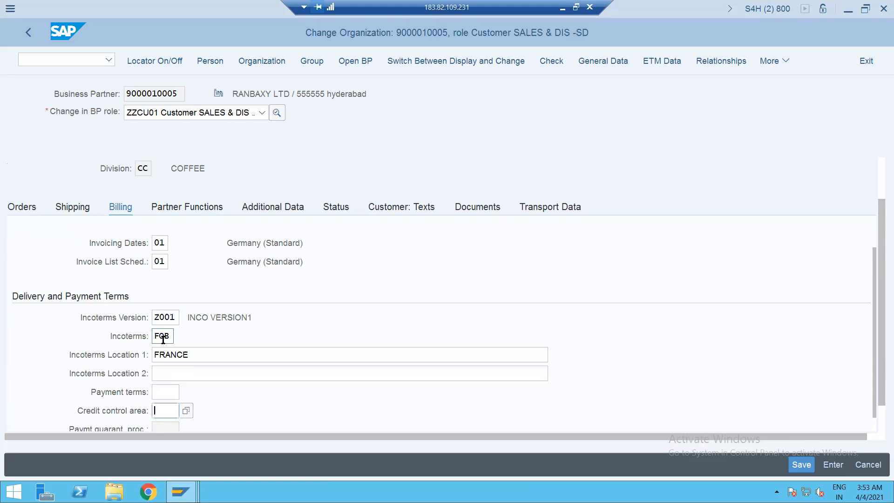
pyautogui.press('Tab')
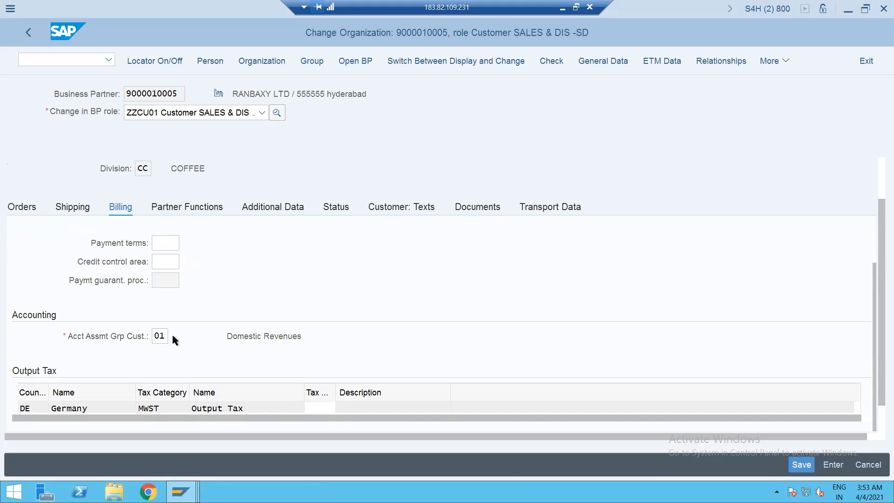
pyautogui.click(173, 335)
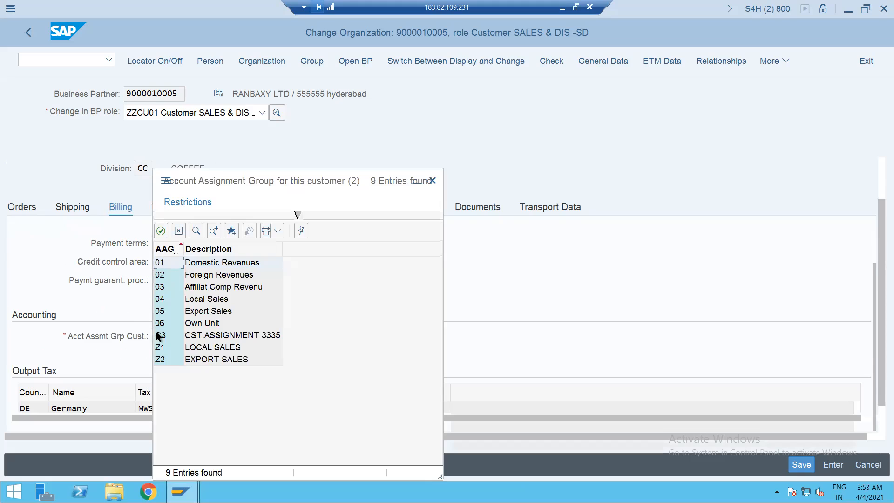
pyautogui.doubleClick(160, 348)
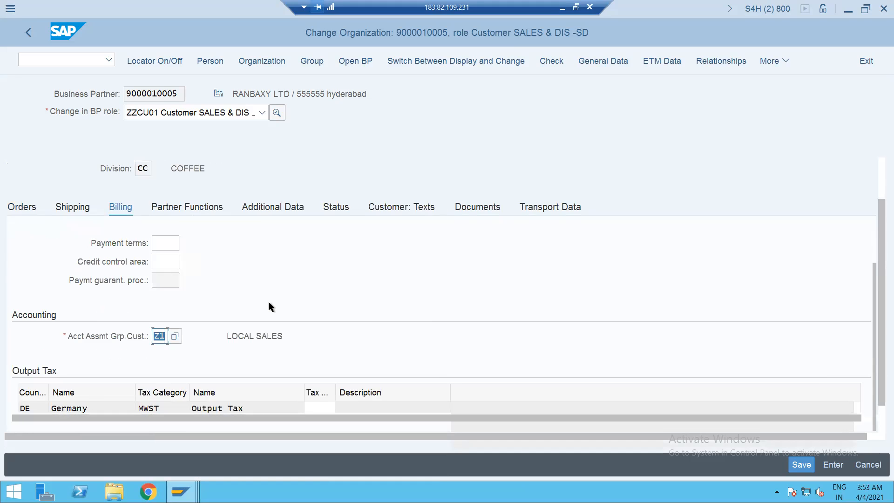
pyautogui.press('Return')
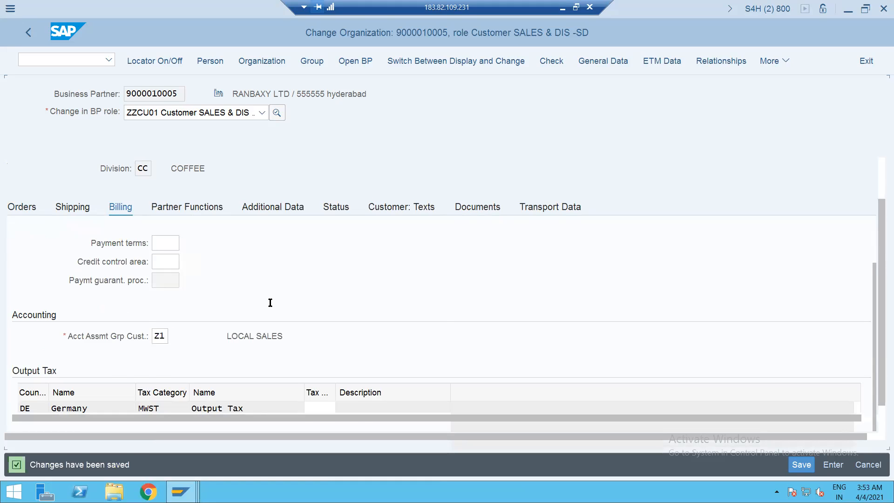
pyautogui.click(65, 57)
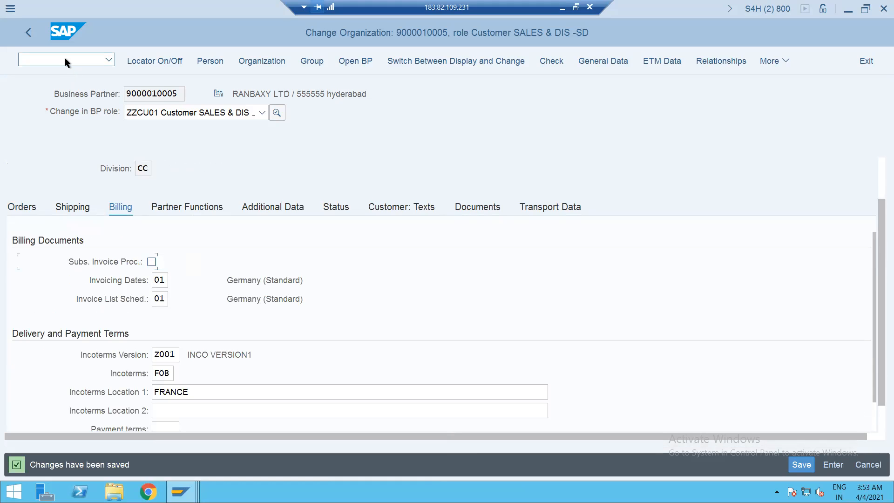
pyautogui.write('/NMM02')
pyautogui.press('Return')
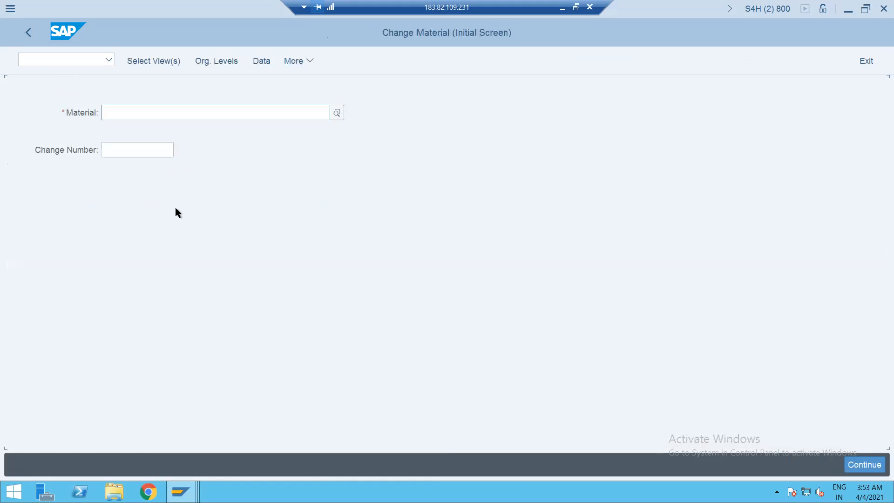
pyautogui.click(187, 118)
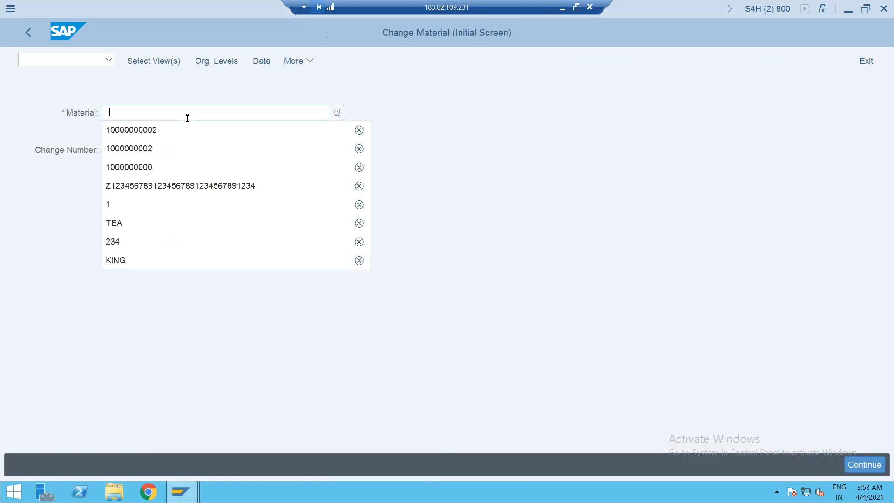
pyautogui.press('Down')
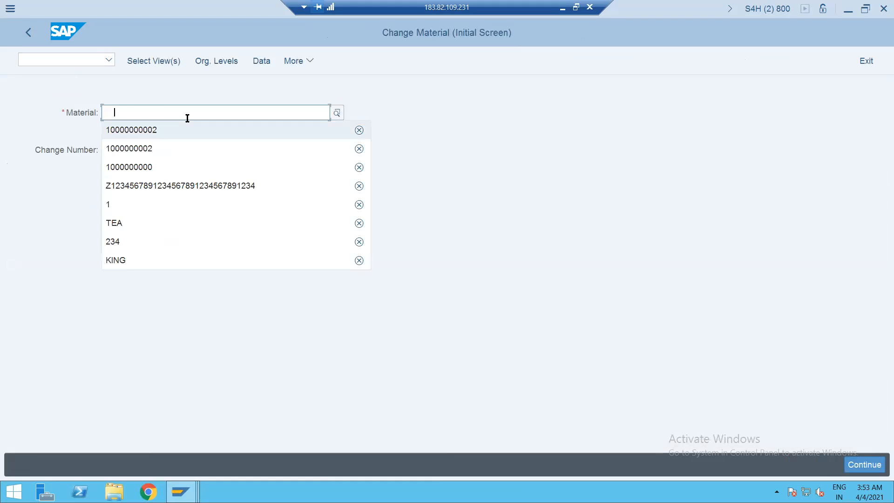
pyautogui.press('Return')
pyautogui.press('Return')
pyautogui.press('Return')
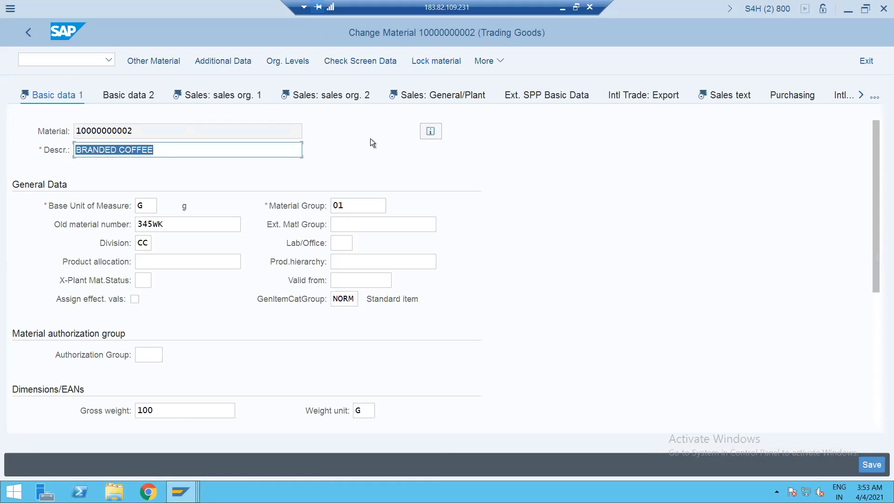
# In the Sales: sales org. 2 data, set the material's account assignment group to Z1 TRADING GOODS and save the material.
pyautogui.click(236, 95)
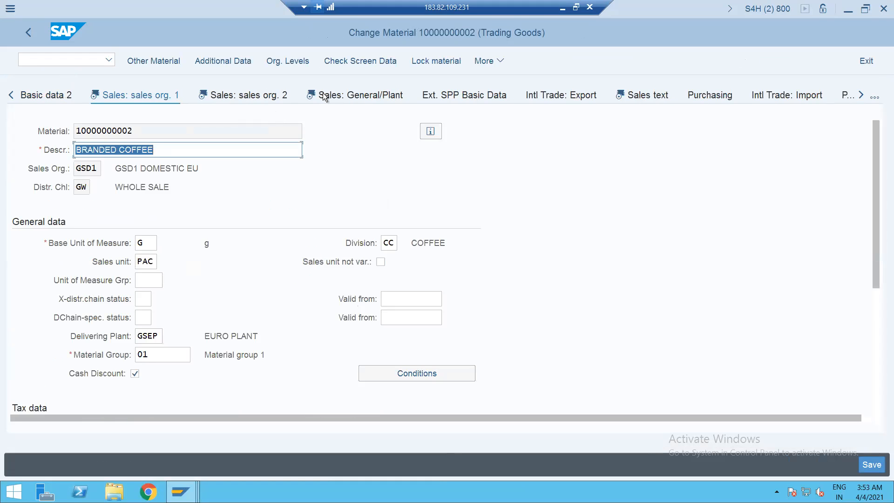
pyautogui.click(249, 95)
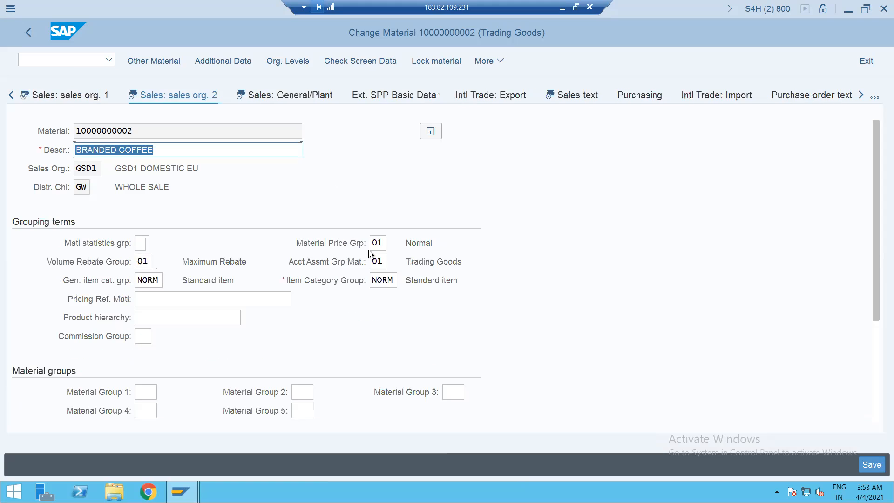
pyautogui.click(378, 262)
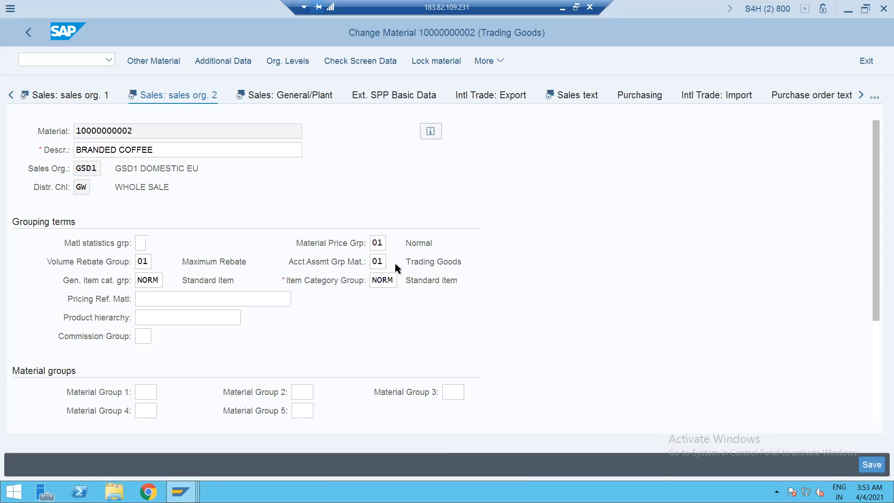
pyautogui.press('F4')
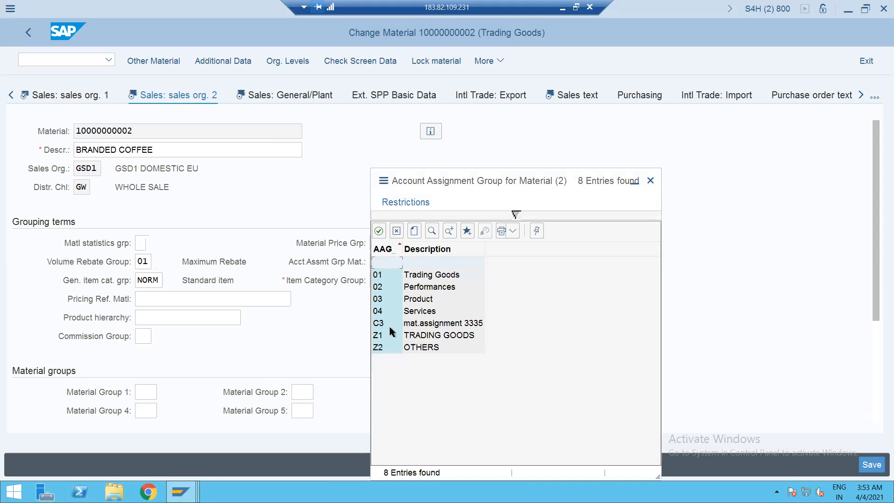
pyautogui.doubleClick(389, 333)
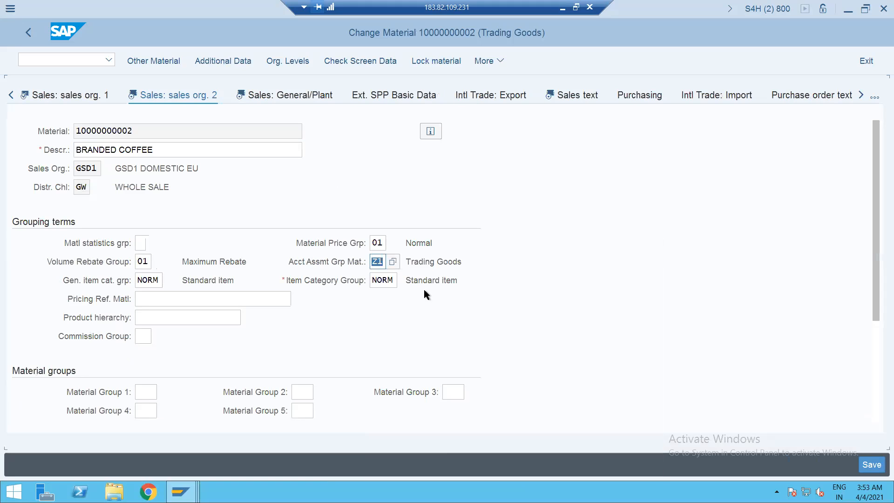
pyautogui.press('Return')
pyautogui.hotkey('ctrl', 's')
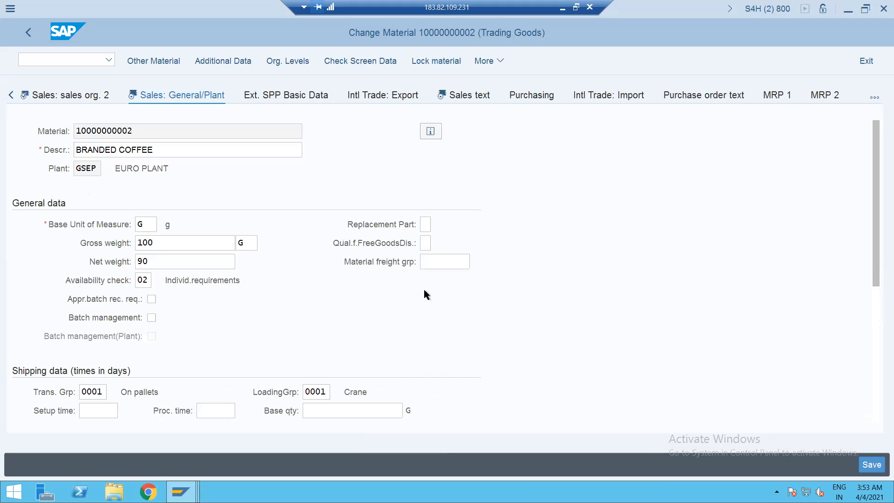
# Open transaction VA01 and start a sales order of type ZZZ for sales area GSD1, GW, CC.
pyautogui.click(60, 62)
pyautogui.write('/NVA0')
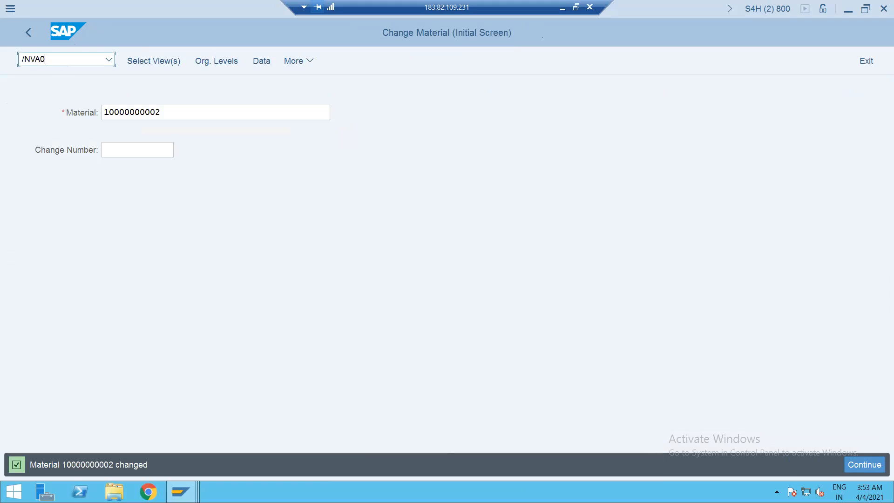
pyautogui.press('Return')
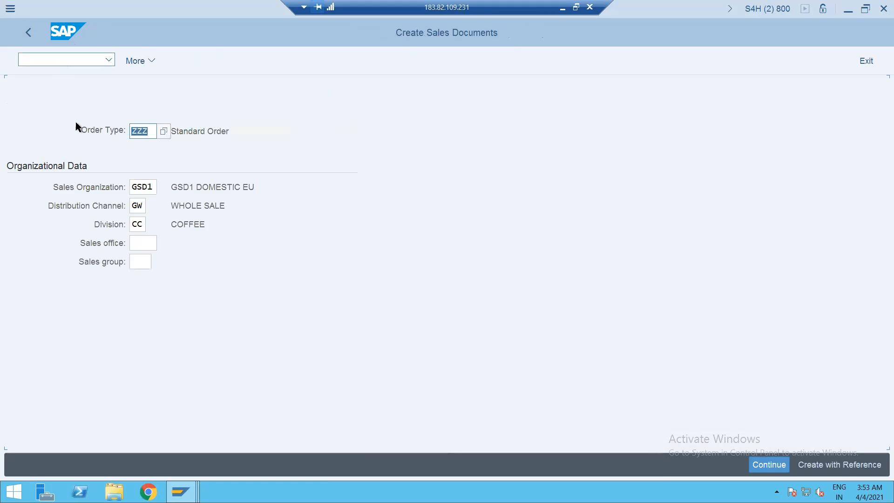
pyautogui.press('Return')
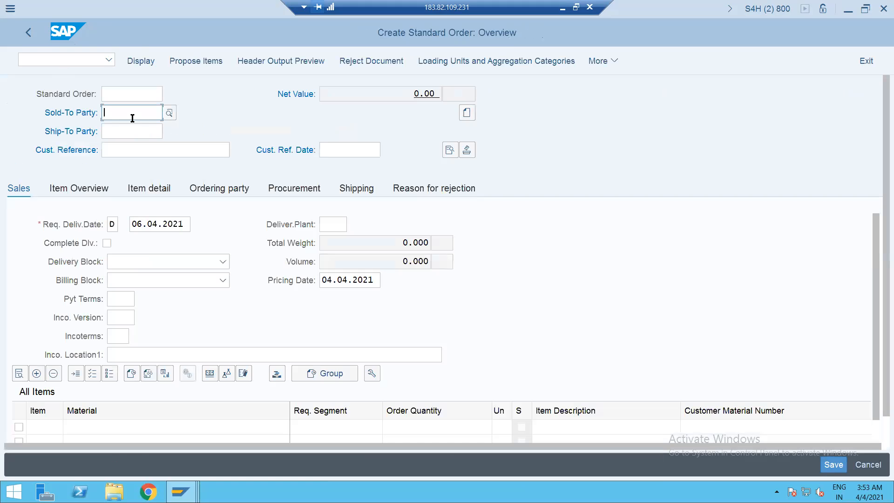
# Enter the RANBAXY LTD customer number as the sold-to party of the standard order.
pyautogui.click(130, 113)
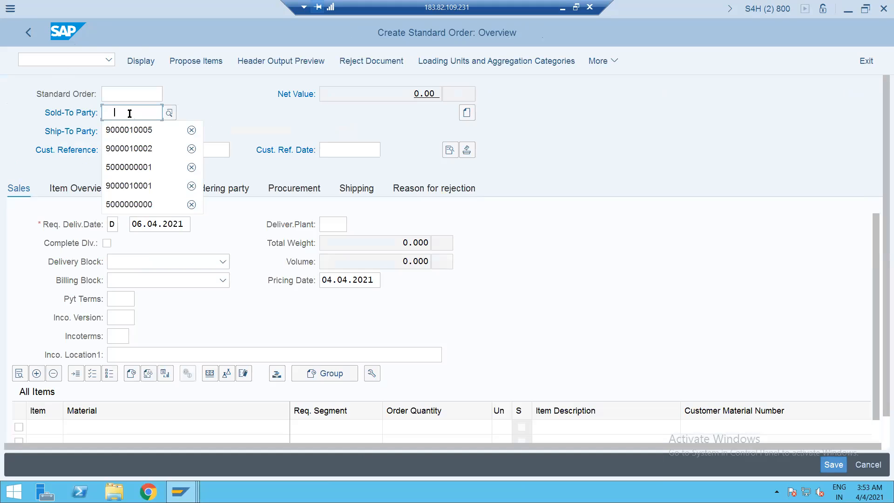
pyautogui.press('Down')
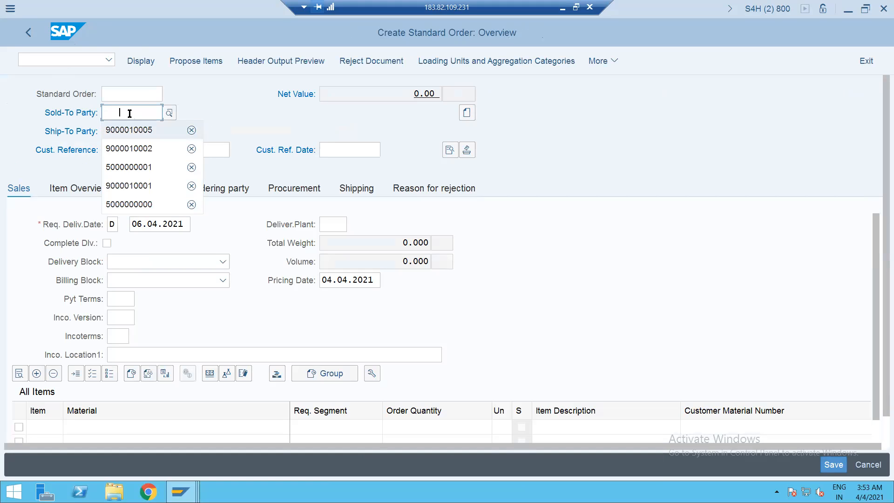
pyautogui.press('Return')
pyautogui.press('Return')
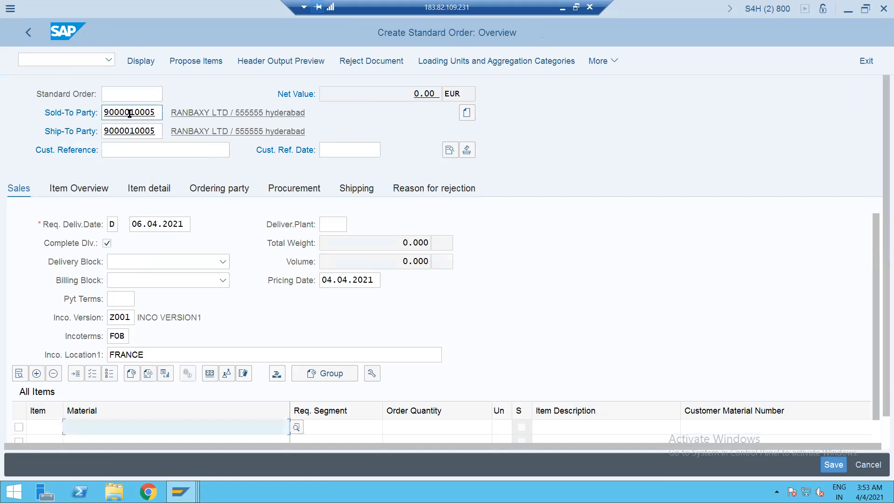
pyautogui.click(109, 356)
pyautogui.press('Down')
pyautogui.press('Return')
pyautogui.press('Tab')
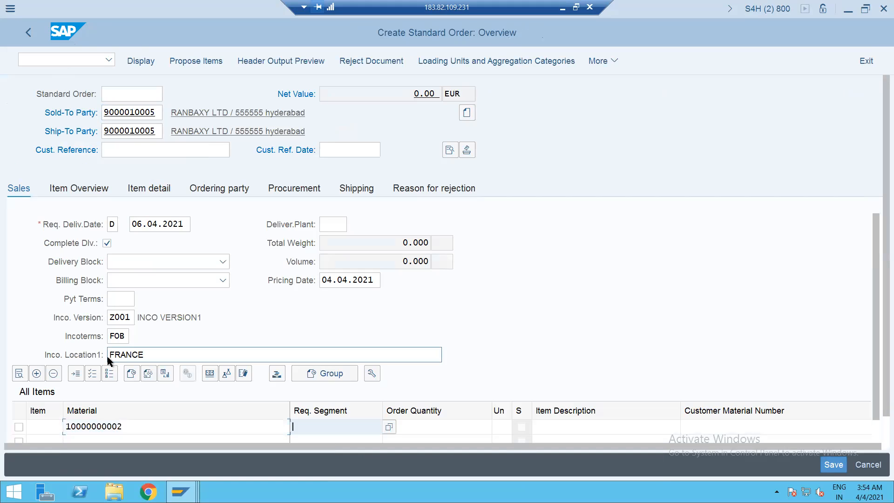
pyautogui.press('Tab')
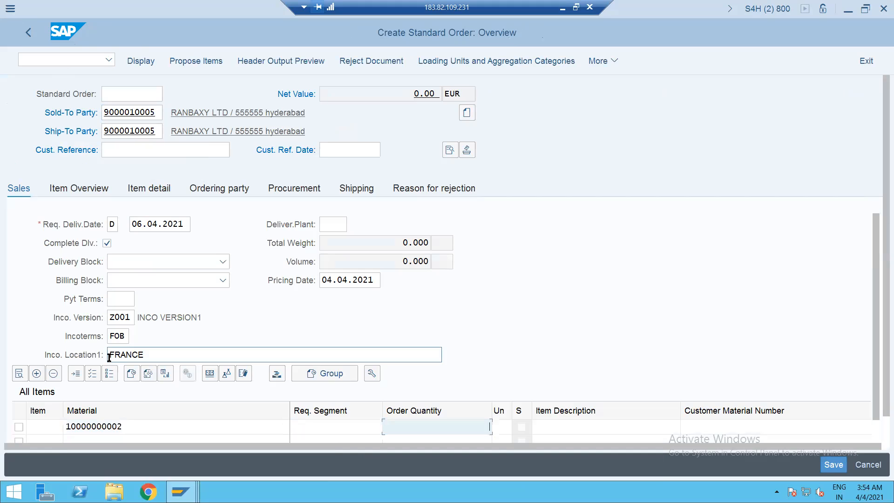
pyautogui.write('2')
pyautogui.press('Return')
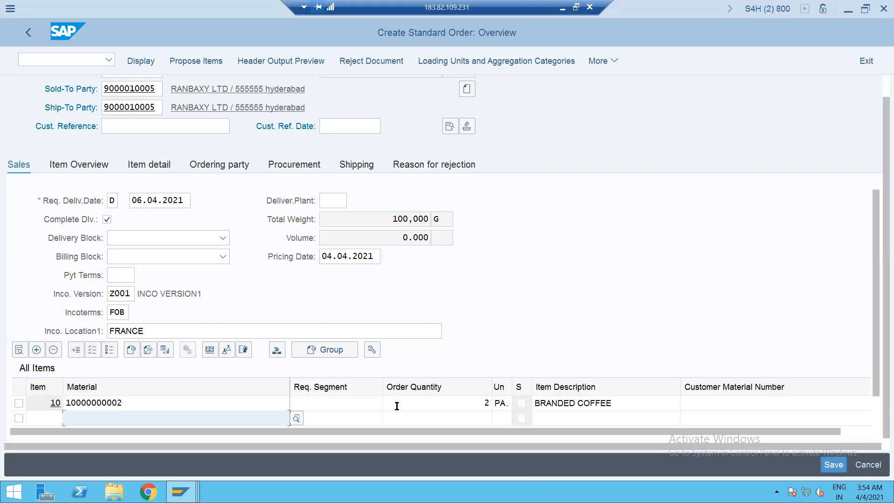
# Accept the delivery proposal with a confirmed quantity of 2 for item 10 in the availability control.
pyautogui.click(607, 59)
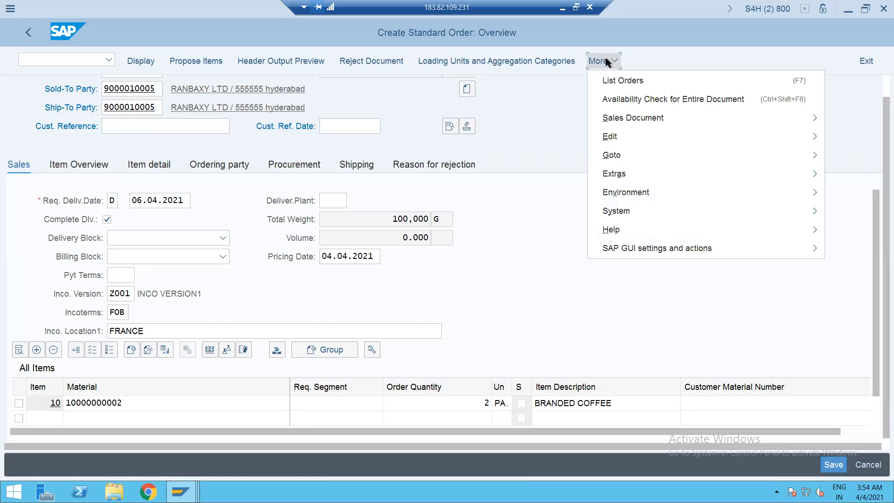
pyautogui.moveTo(622, 116)
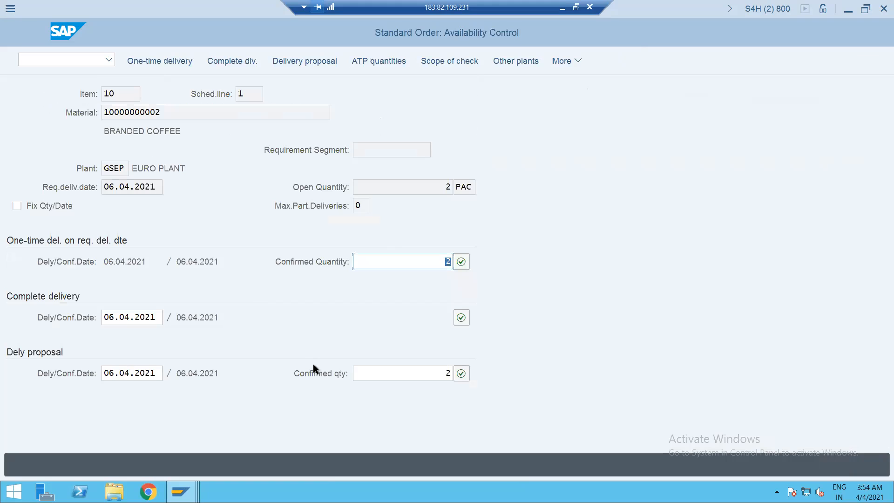
pyautogui.click(460, 374)
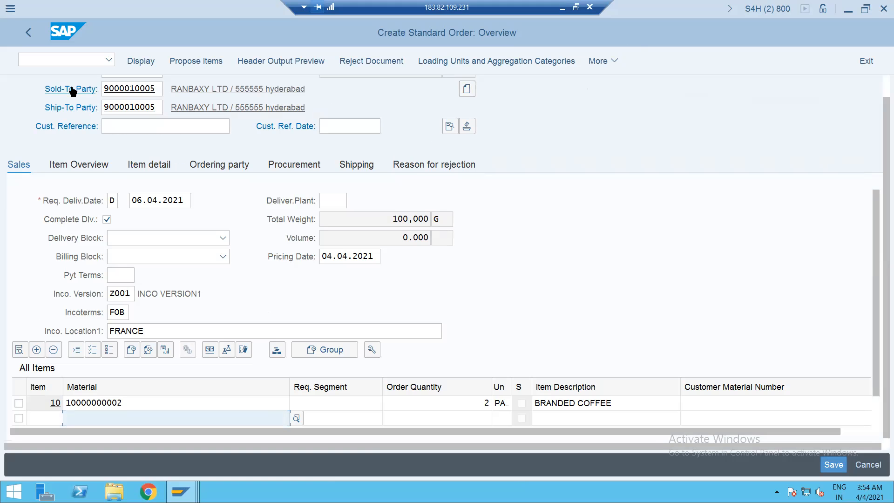
# Start delivery from the sales order, choose to edit the incomplete document and open its missing payment terms.
pyautogui.click(598, 61)
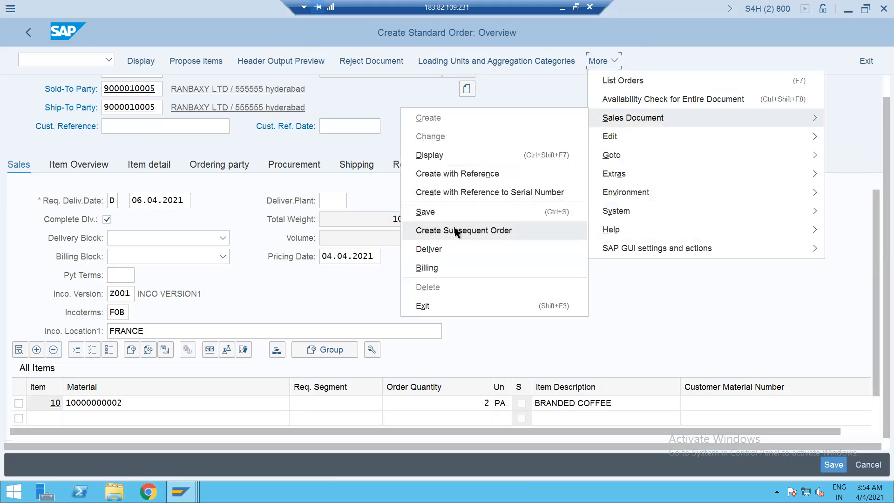
pyautogui.click(447, 249)
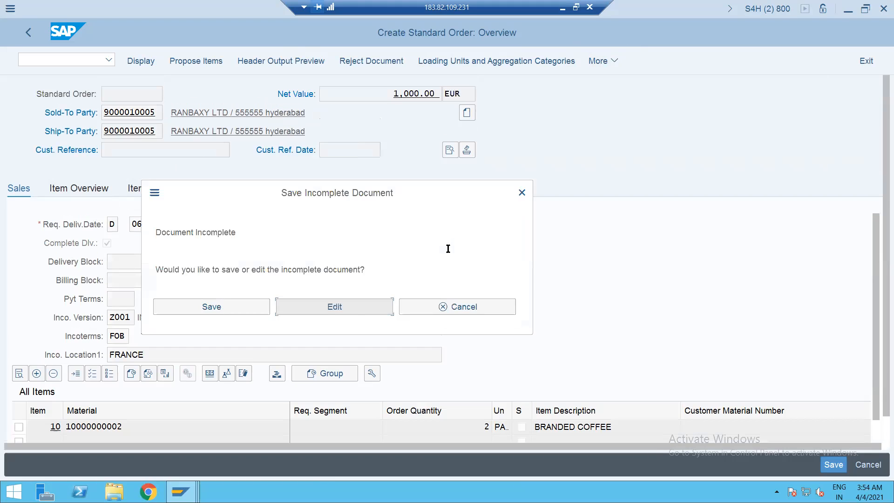
pyautogui.click(347, 309)
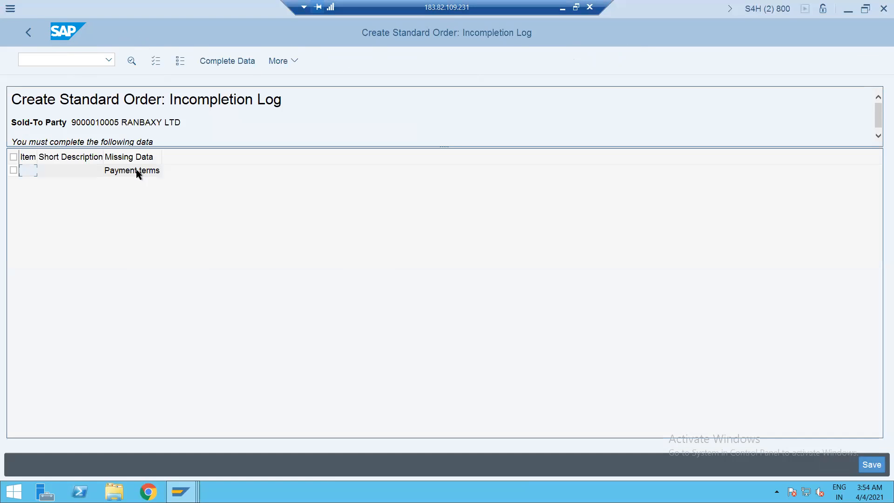
pyautogui.click(282, 63)
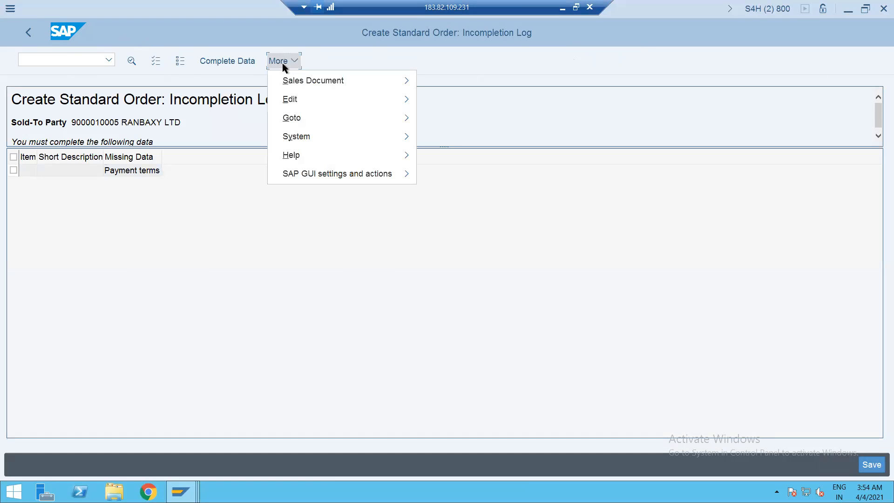
pyautogui.doubleClick(116, 173)
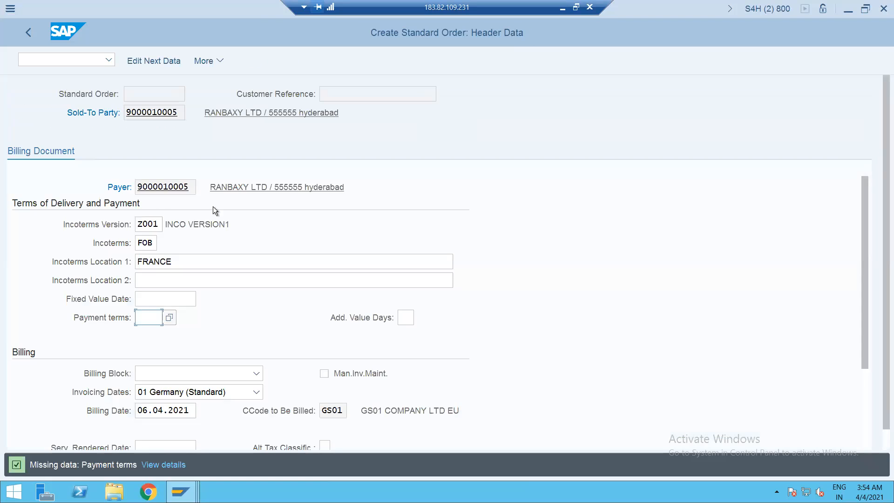
# Set the order's payment terms to Z001 and return to the order overview.
pyautogui.click(165, 317)
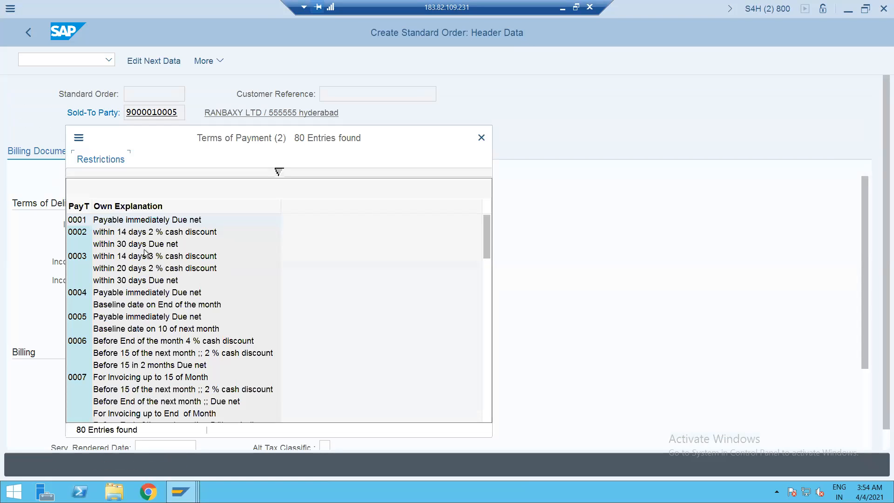
pyautogui.click(283, 173)
pyautogui.write('Z001')
pyautogui.press('Return')
pyautogui.doubleClick(140, 219)
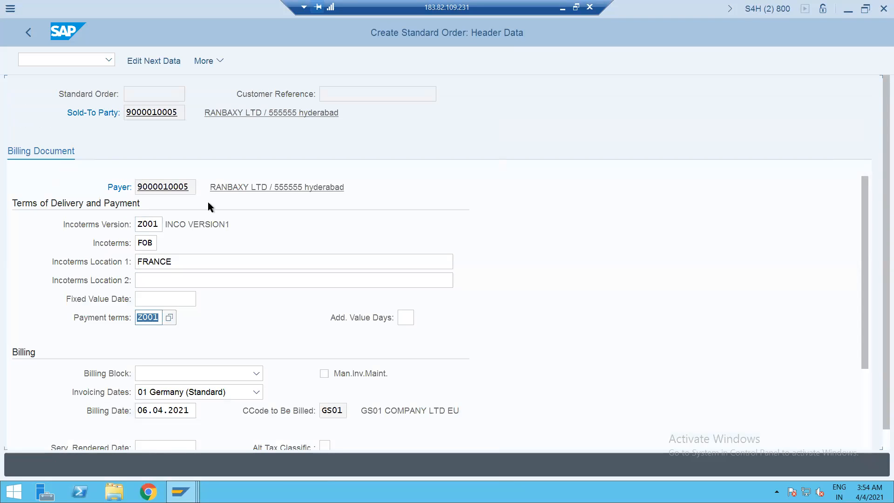
pyautogui.click(28, 31)
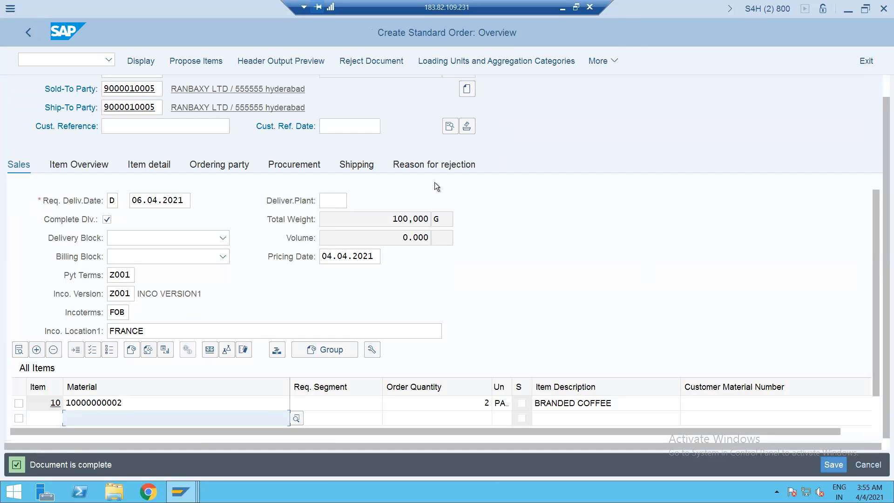
# Deliver the completed sales order directly from the sales document.
pyautogui.click(599, 59)
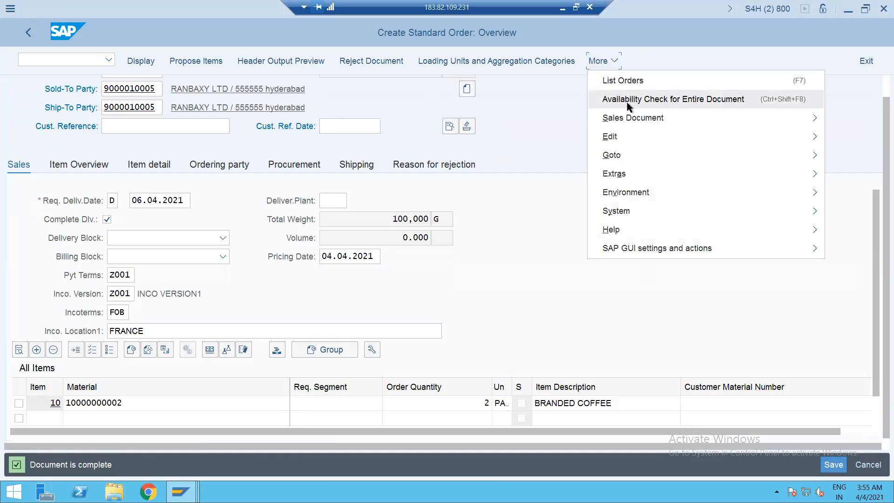
pyautogui.moveTo(625, 118)
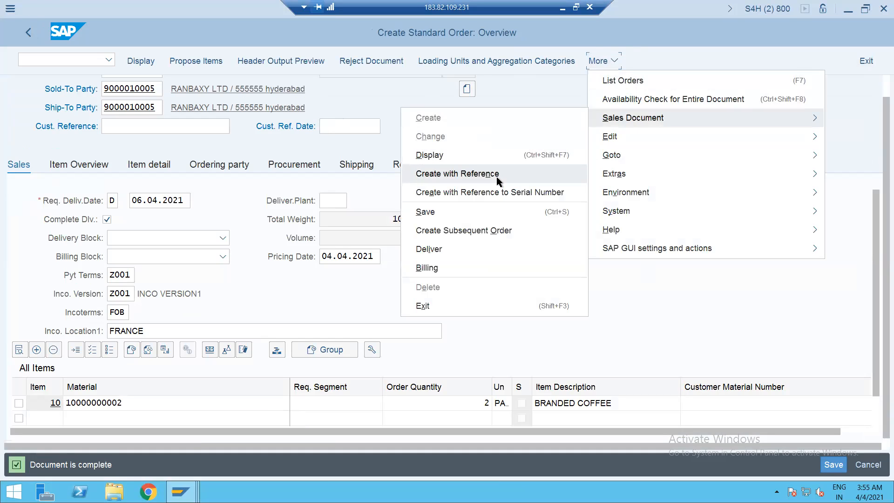
pyautogui.click(481, 245)
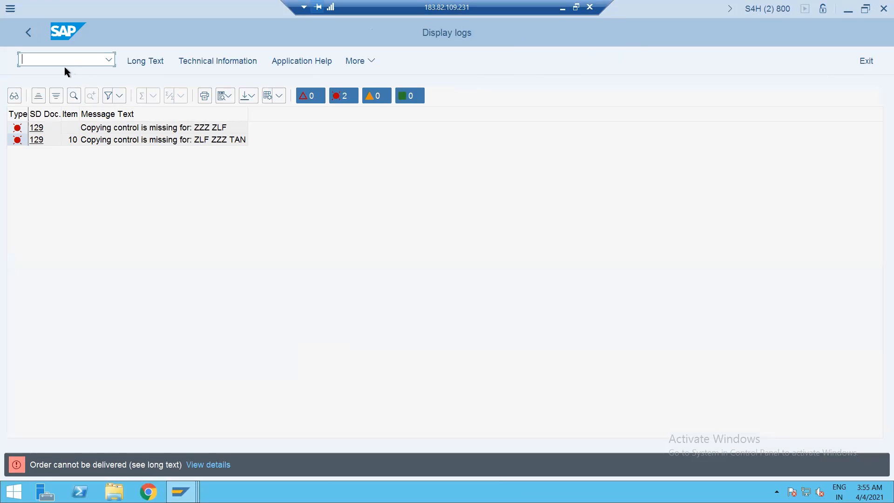
# Open transaction VTLA and position the header list on delivery type LF with sales document type OR.
pyautogui.write('/NVTLA')
pyautogui.press('Return')
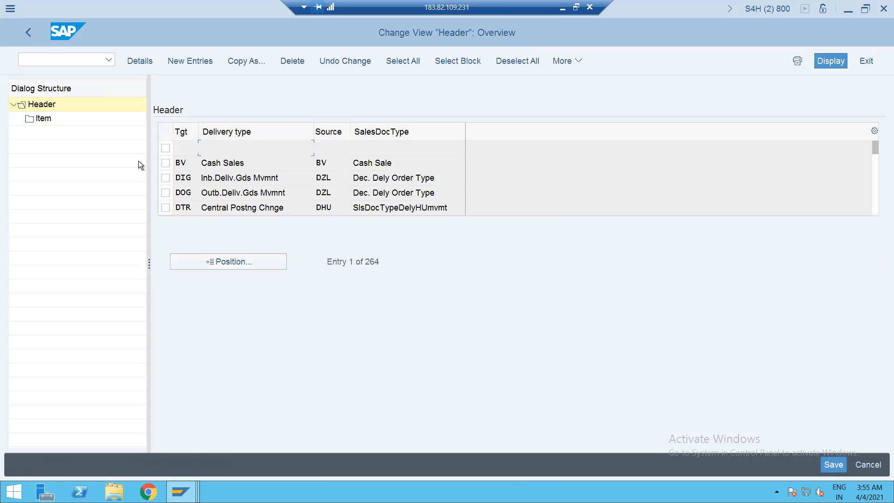
pyautogui.click(219, 264)
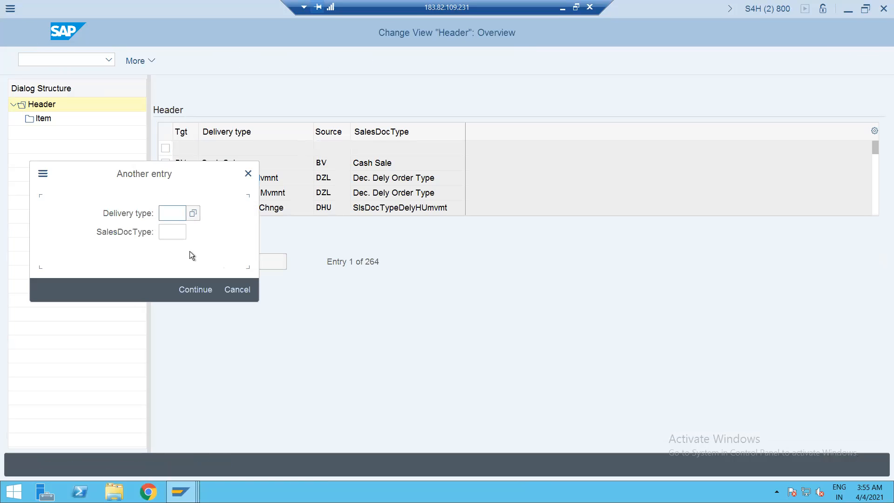
pyautogui.click(170, 232)
pyautogui.write('OR')
pyautogui.click(168, 211)
pyautogui.write('LF')
pyautogui.press('Return')
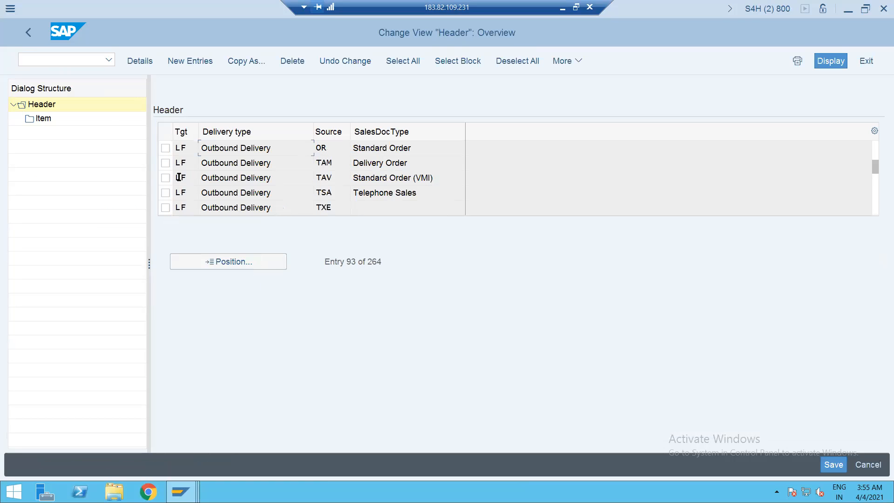
# Copy the LF/OR header entry to target delivery type ZLF from sales document type ZZZ.
pyautogui.click(166, 148)
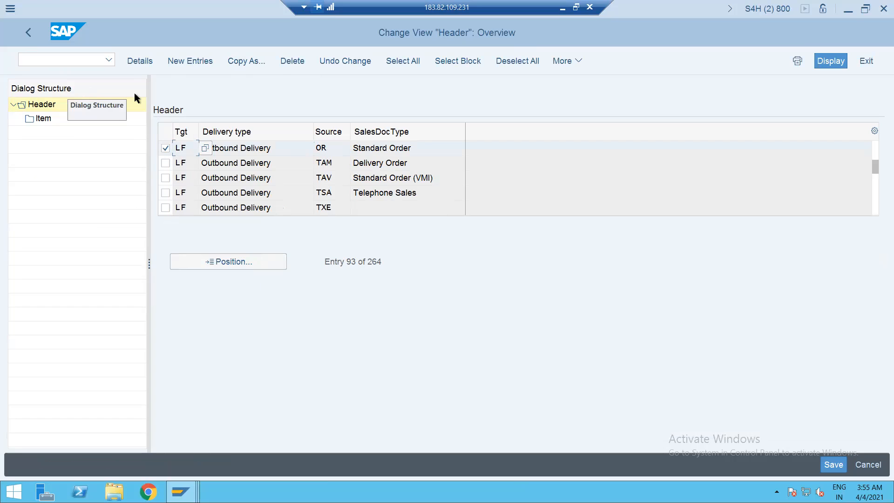
pyautogui.click(246, 63)
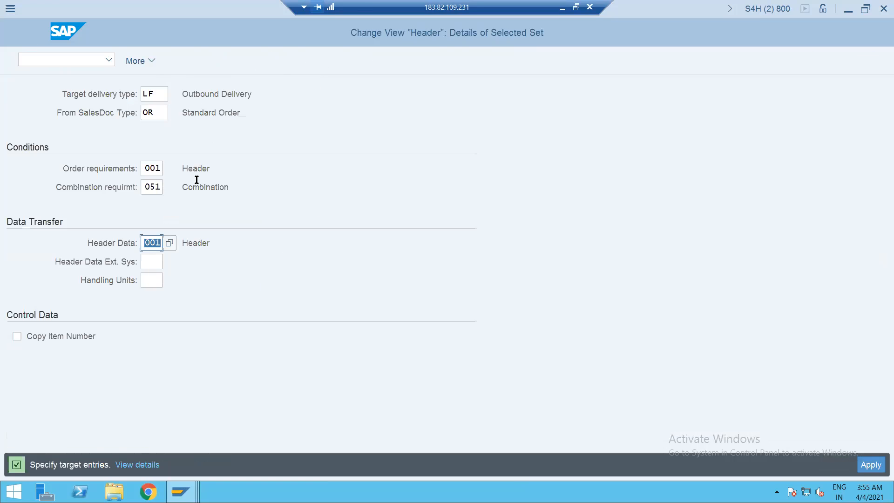
pyautogui.moveTo(153, 93); pyautogui.dragTo(140, 93)
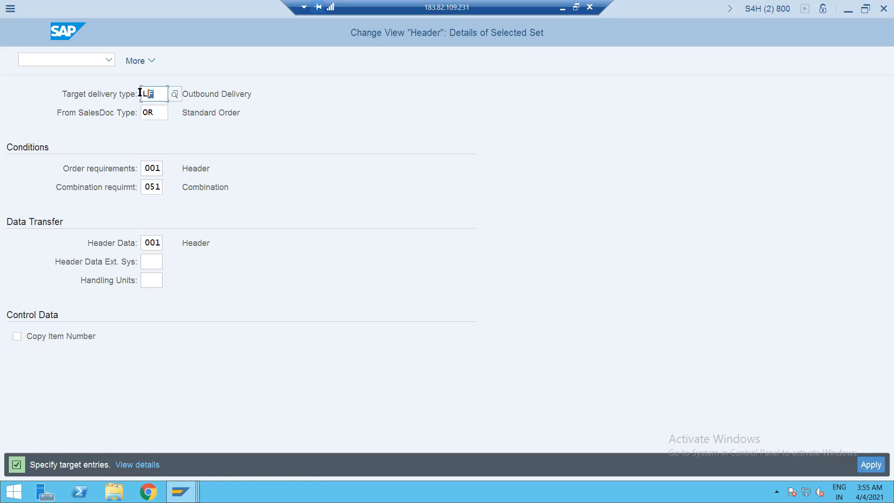
pyautogui.press('BackSpace')
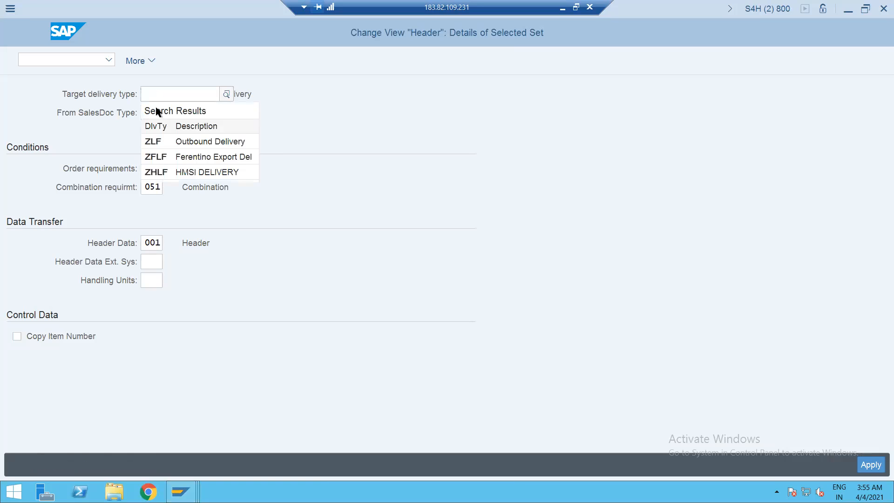
pyautogui.click(170, 141)
pyautogui.press('Tab')
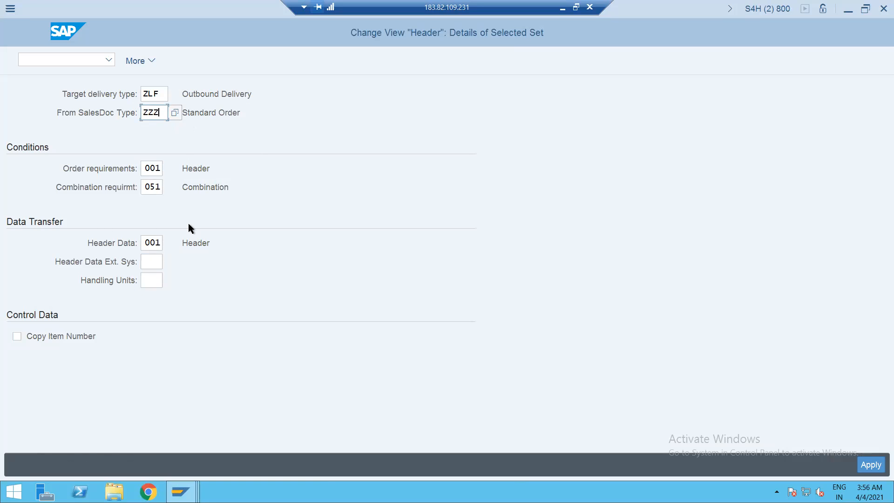
pyautogui.press('Return')
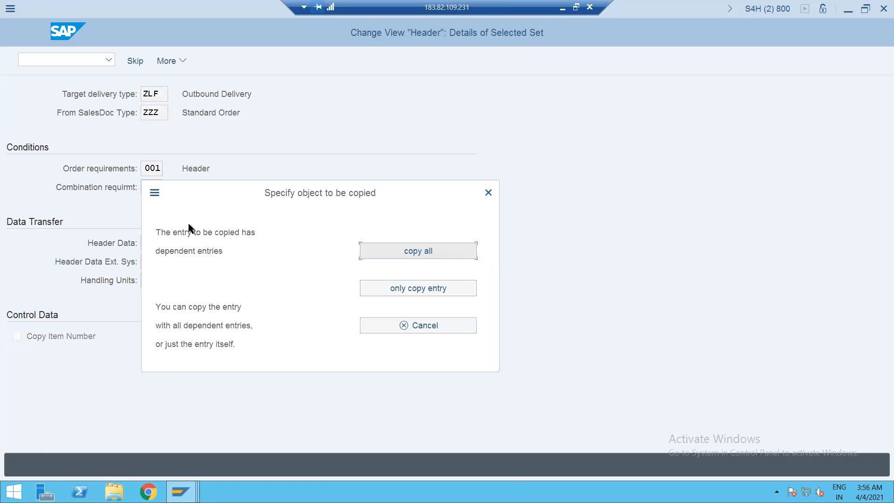
# Copy all dependent entries, skipping item categories PO and POLL, and save the copying control in customizing request BP_CONFIGURATION.
pyautogui.press('Return')
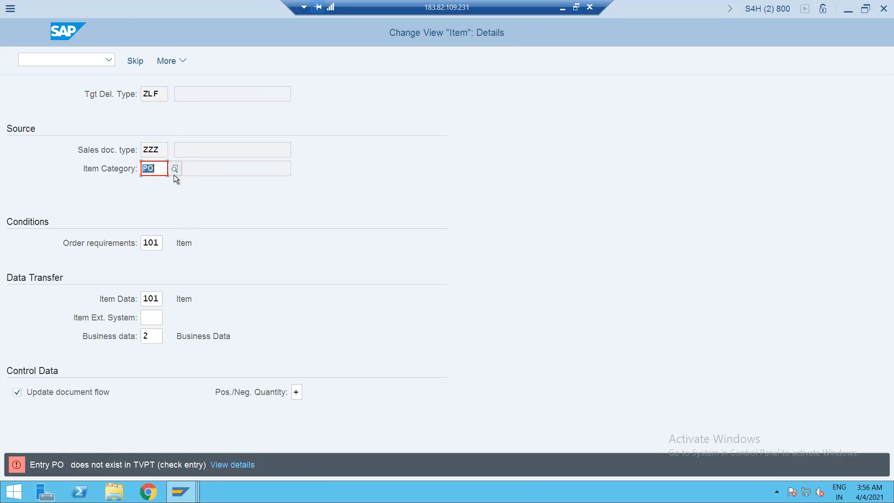
pyautogui.click(138, 60)
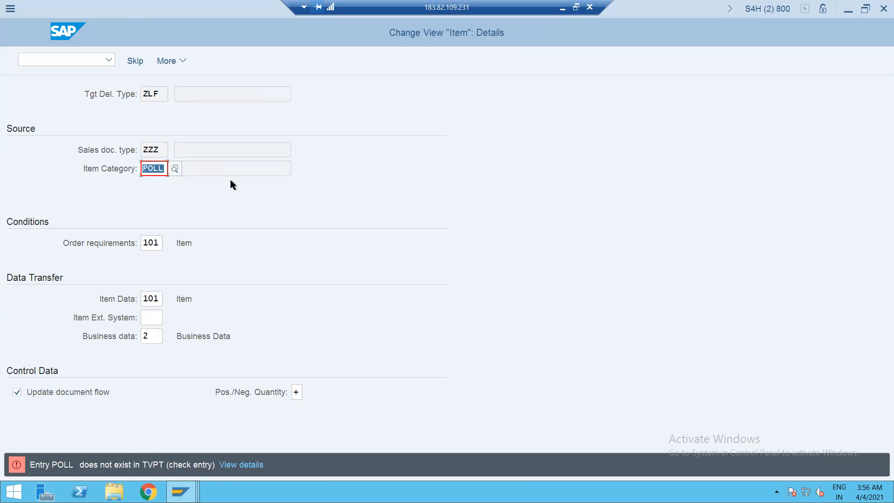
pyautogui.click(131, 59)
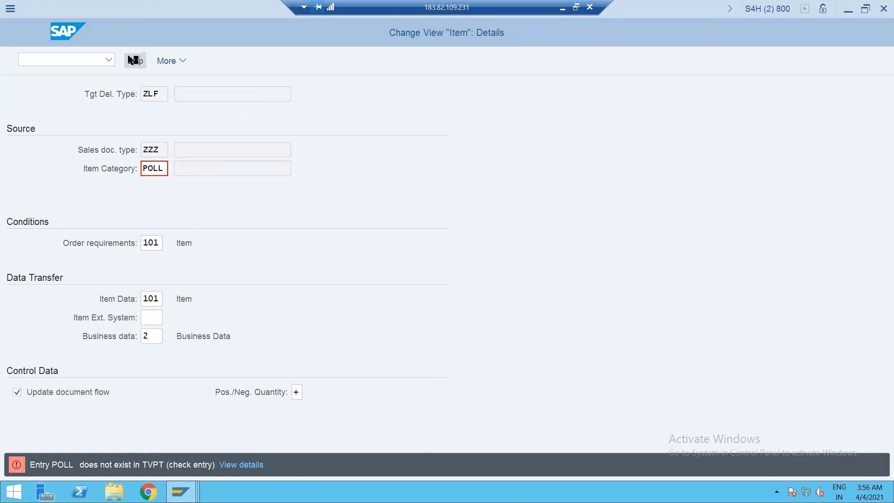
pyautogui.press('Return')
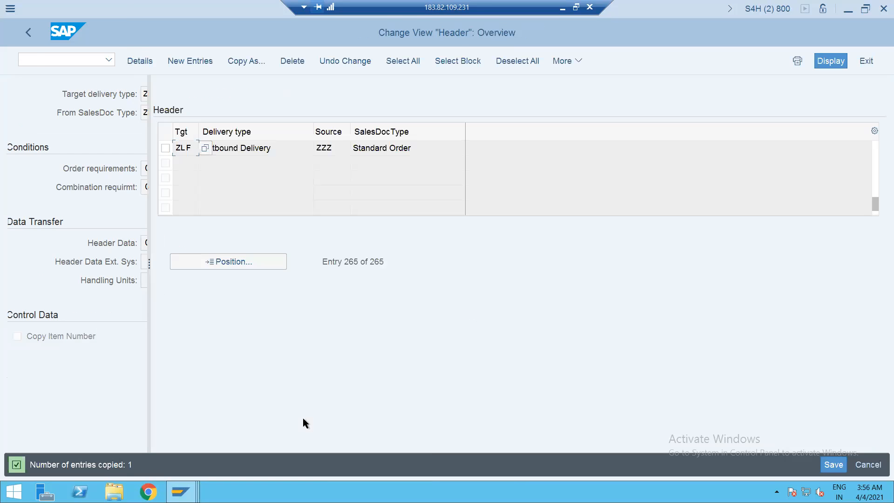
pyautogui.hotkey('ctrl', 's')
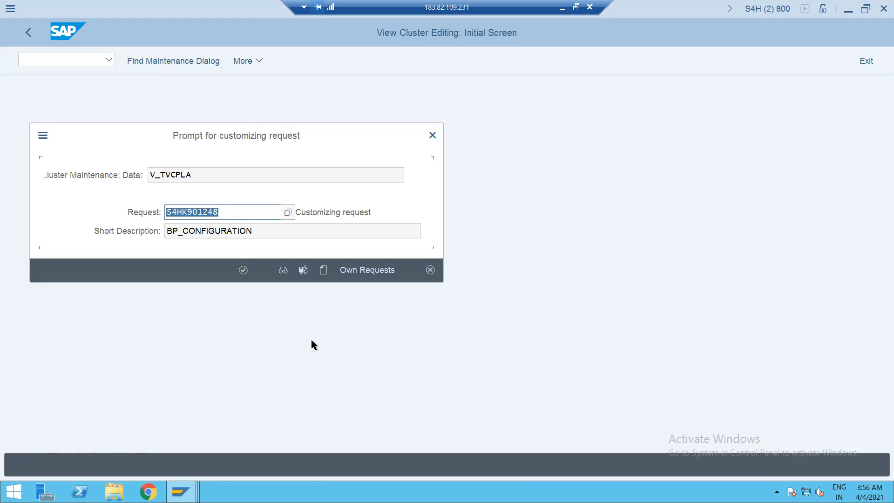
pyautogui.press('Return')
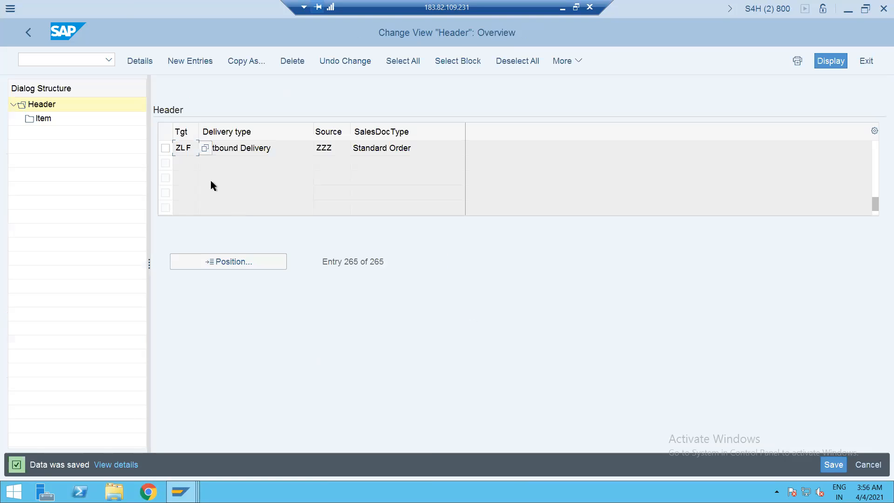
# Examine the item-level copying control from sales document type ZZZ to delivery type ZLF for item category TAN, and leave the transaction.
pyautogui.click(165, 148)
pyautogui.doubleClick(49, 119)
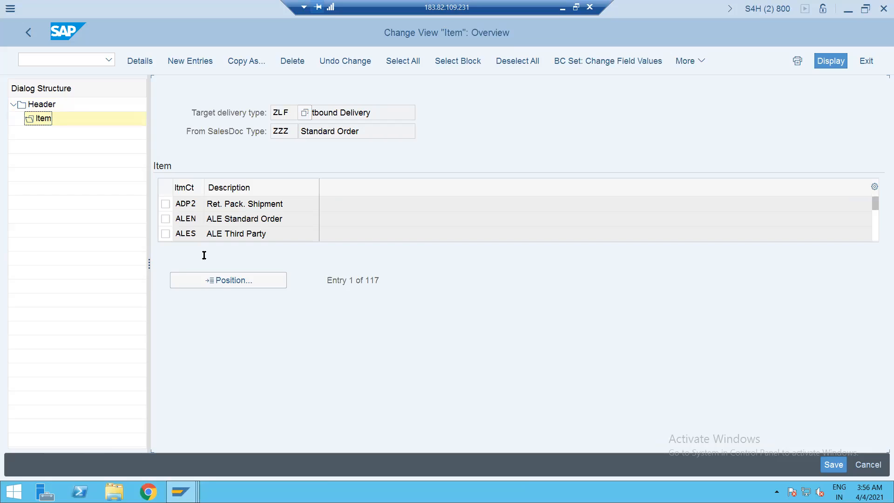
pyautogui.click(224, 284)
pyautogui.write('TAN')
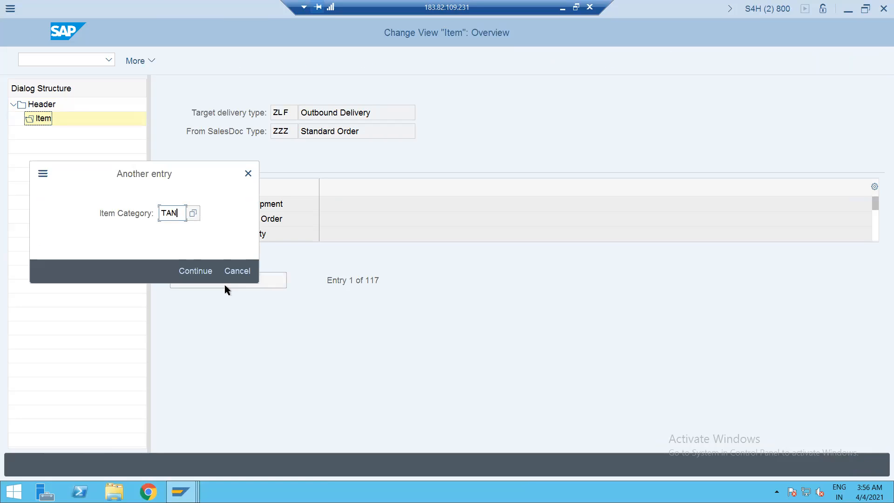
pyautogui.press('Return')
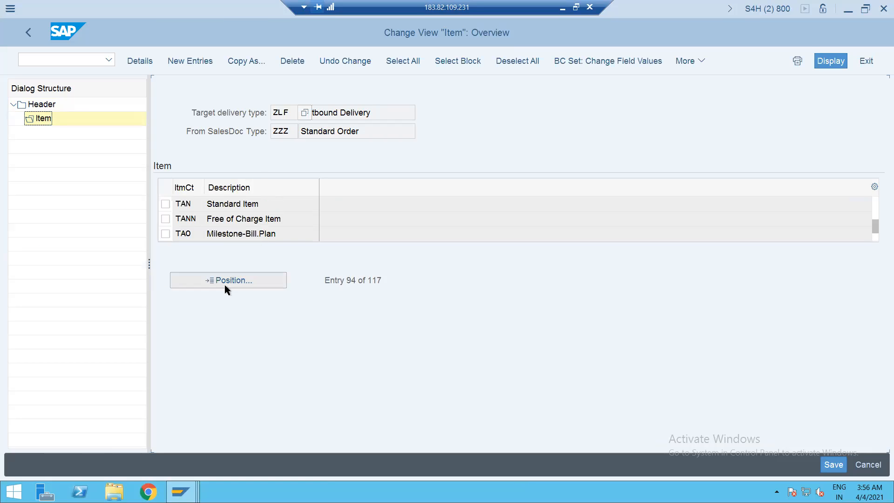
pyautogui.doubleClick(208, 205)
pyautogui.click(24, 33)
pyautogui.click(27, 34)
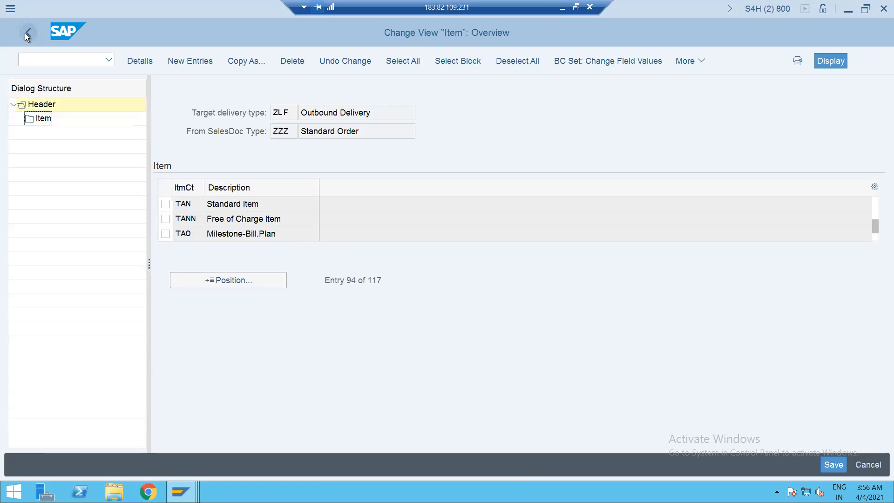
pyautogui.click(26, 34)
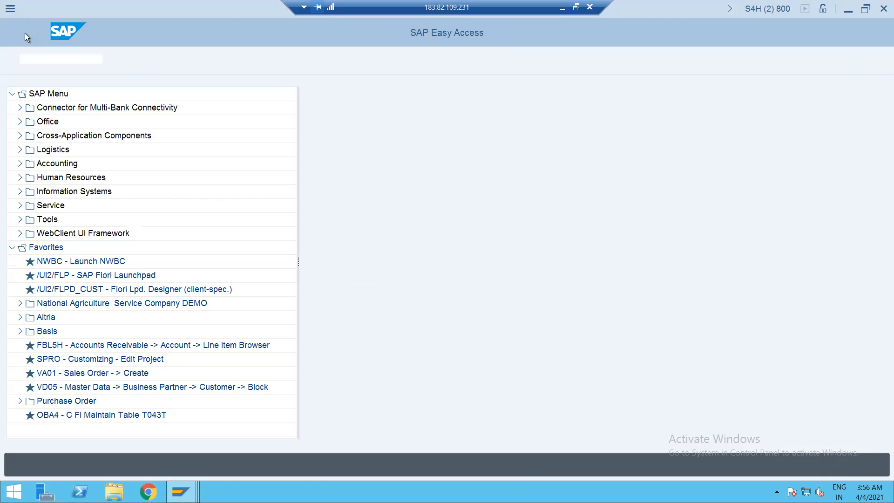
# Open transaction VL01N and create an outbound delivery for the proposed sales order at shipping point GS01 with selection date 06.04.2021.
pyautogui.write('/')
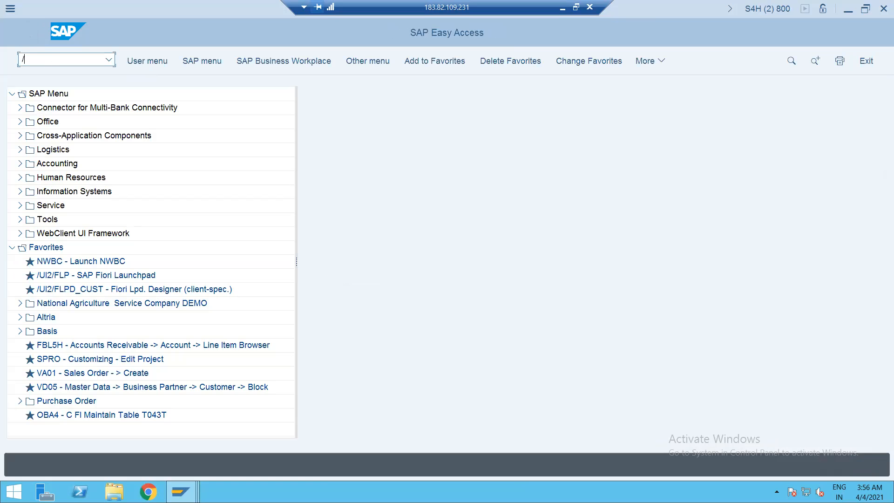
pyautogui.write('NVL01N')
pyautogui.press('Return')
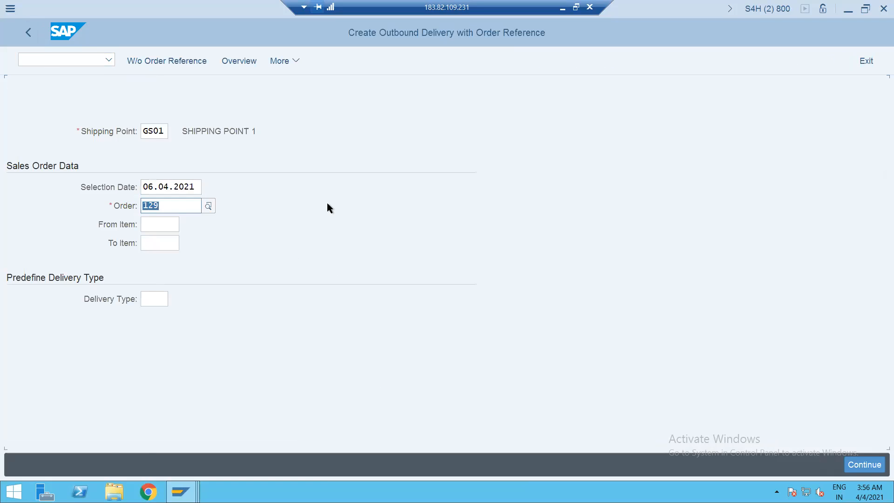
pyautogui.press('Return')
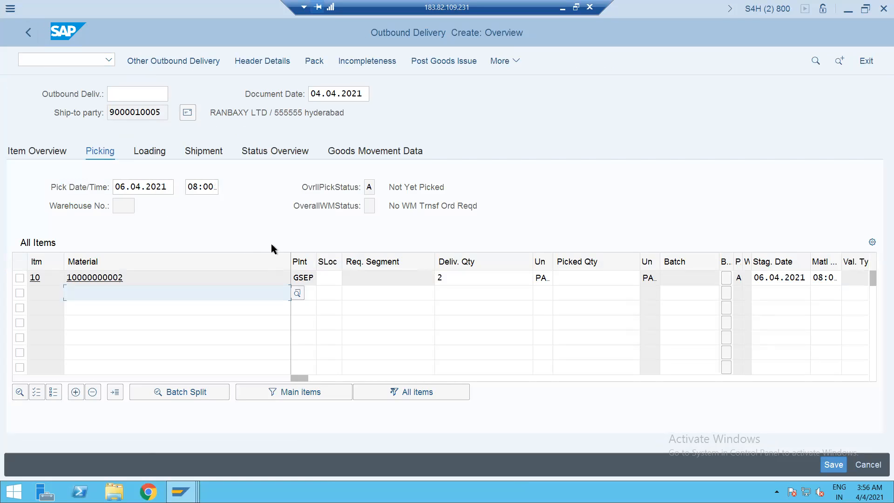
# Set storage location SALE and picked quantity 2 for delivery item 10, and post the goods issue.
pyautogui.click(332, 279)
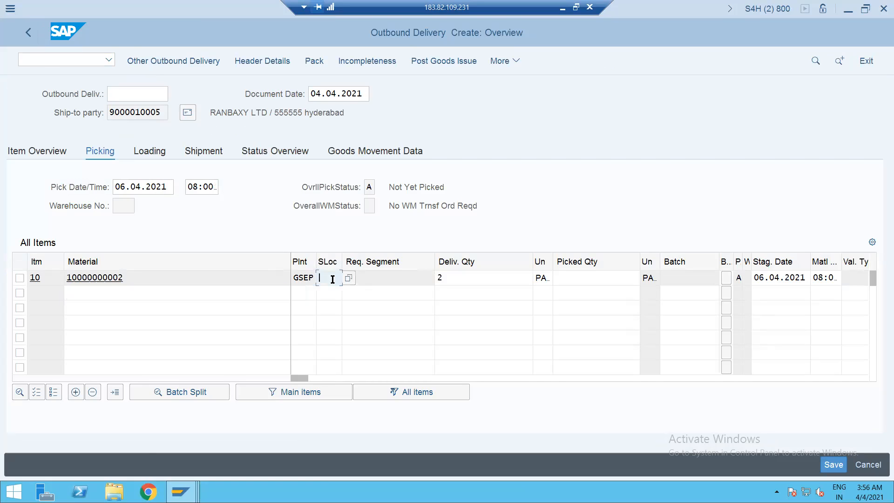
pyautogui.write('SALE')
pyautogui.press('Tab')
pyautogui.press('Tab')
pyautogui.press('Tab')
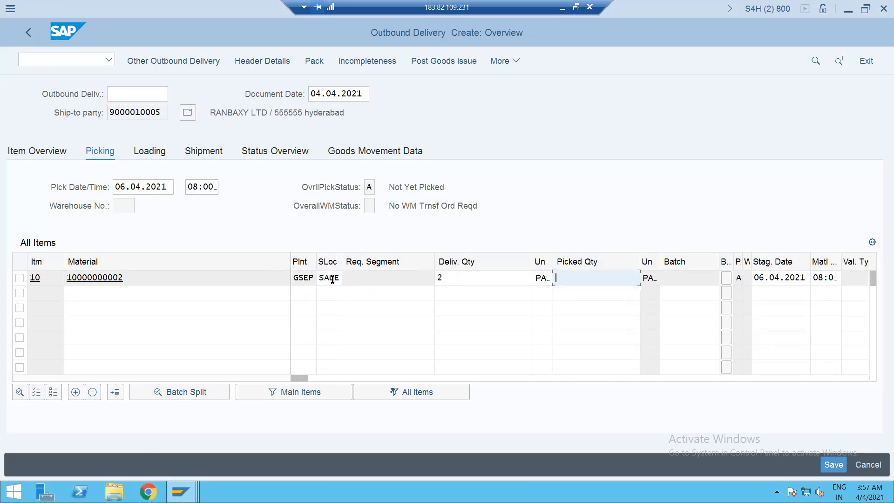
pyautogui.write('2')
pyautogui.press('Return')
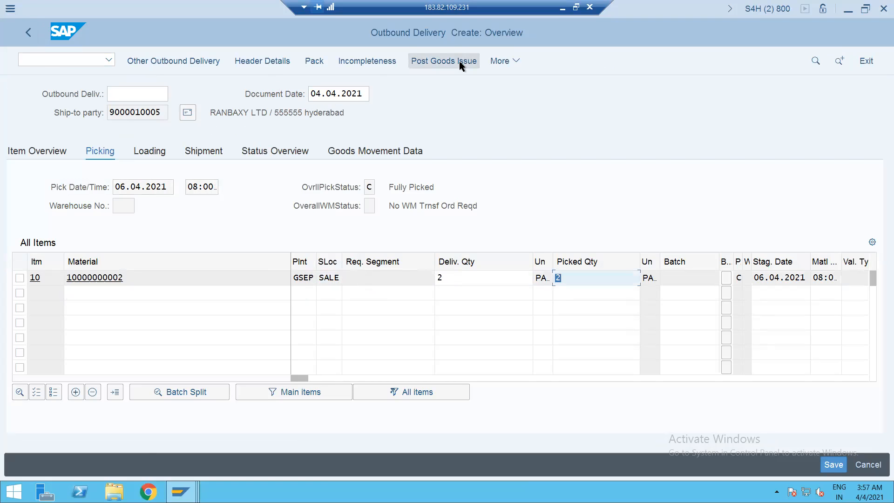
pyautogui.click(438, 62)
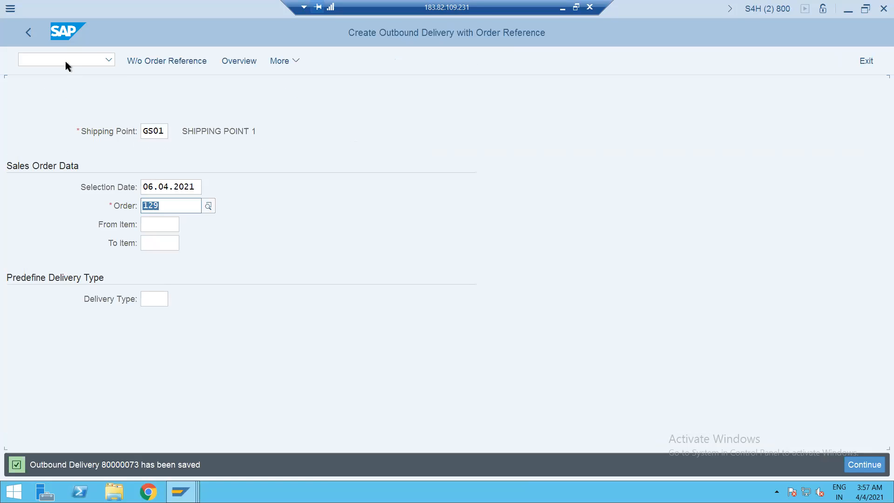
# Open transaction VF01 and bill the proposed outbound delivery to reach the ZF2 invoice overview.
pyautogui.click(65, 62)
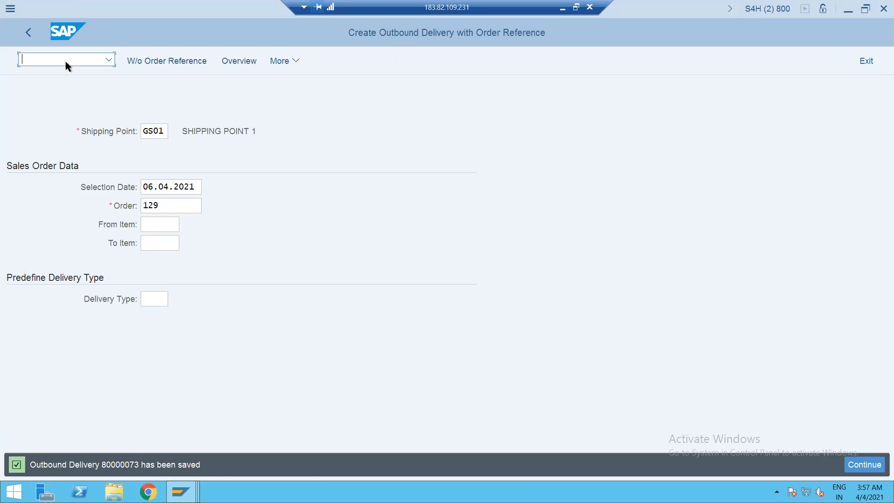
pyautogui.write('/NVF01')
pyautogui.press('Return')
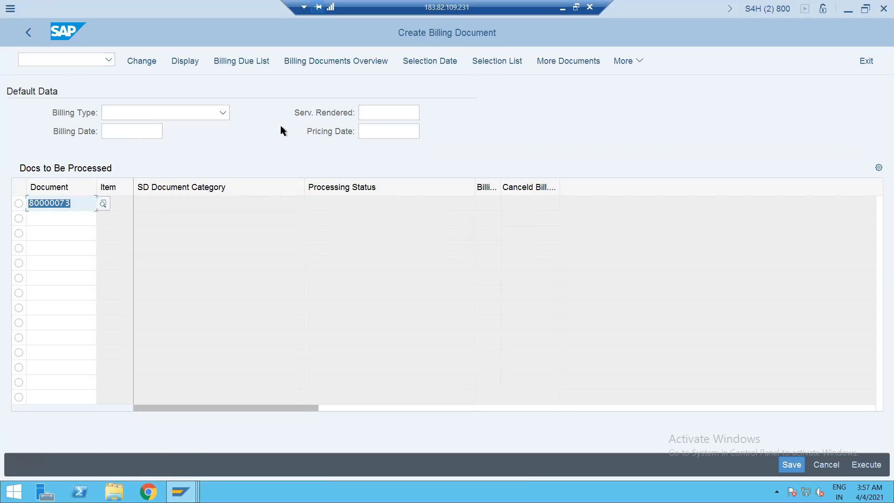
pyautogui.press('Return')
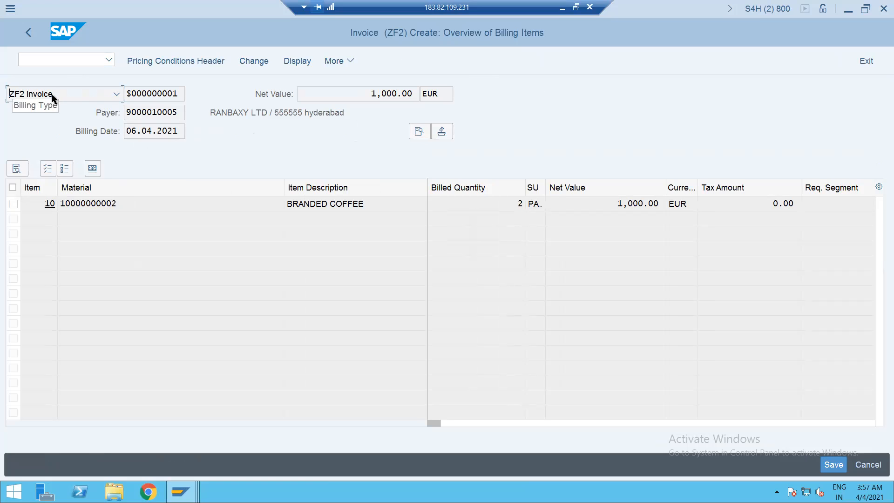
# Check which account determination analyses are offered for the ZF2 invoice, and save the invoice.
pyautogui.click(340, 59)
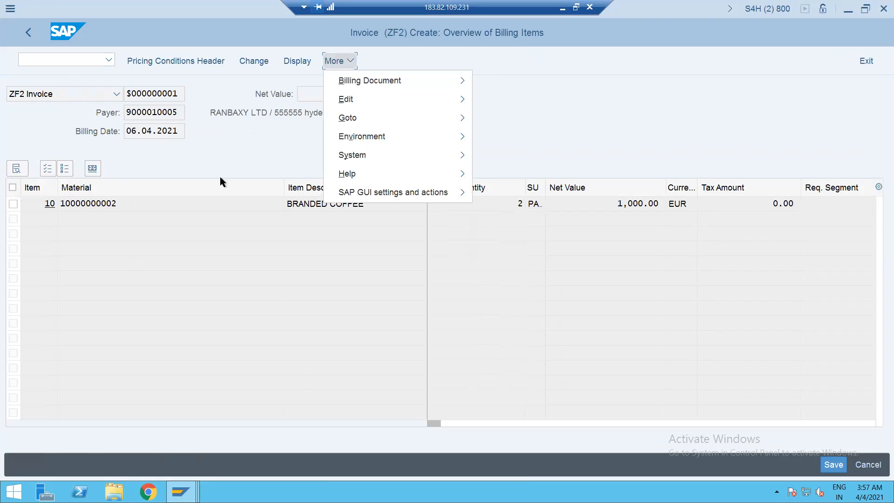
pyautogui.click(262, 186)
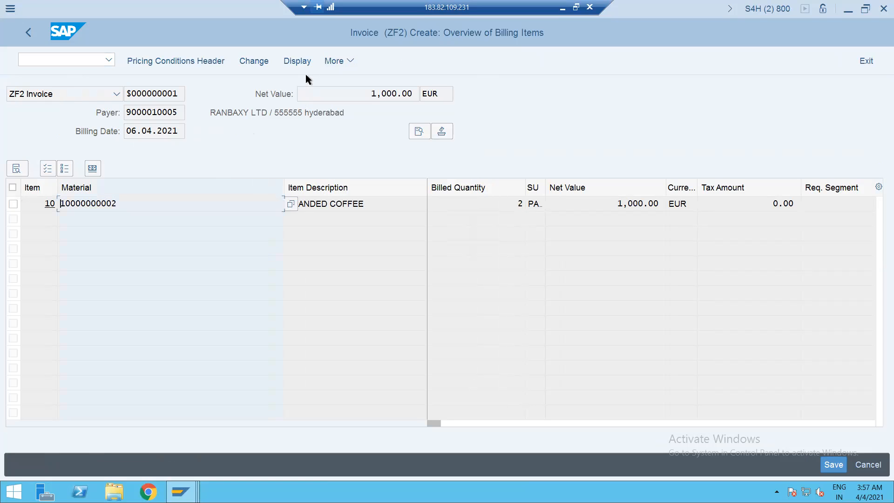
pyautogui.click(336, 63)
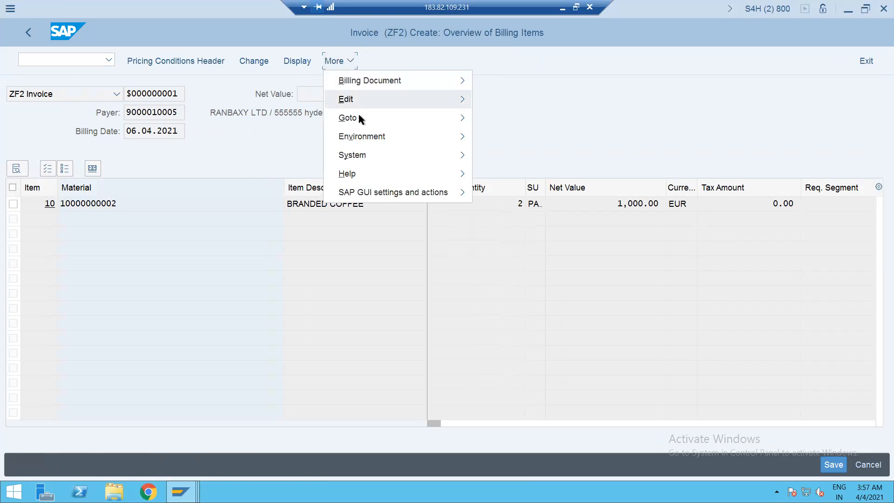
pyautogui.moveTo(448, 137)
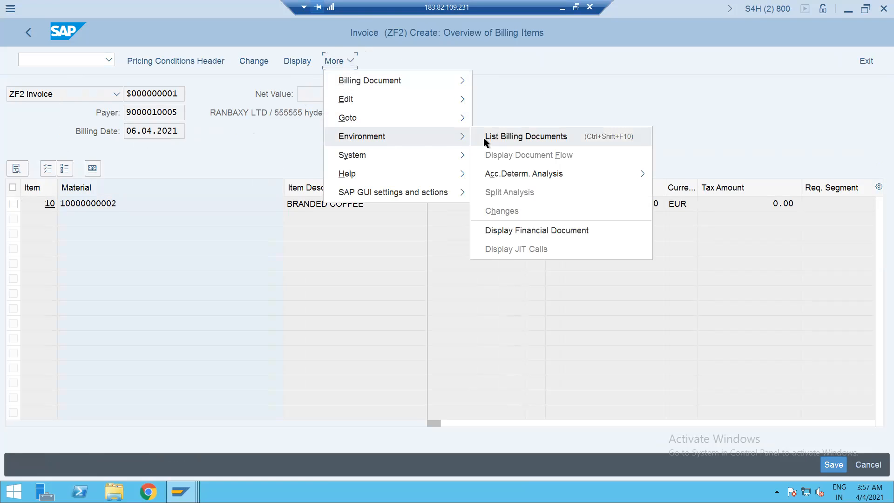
pyautogui.moveTo(499, 176)
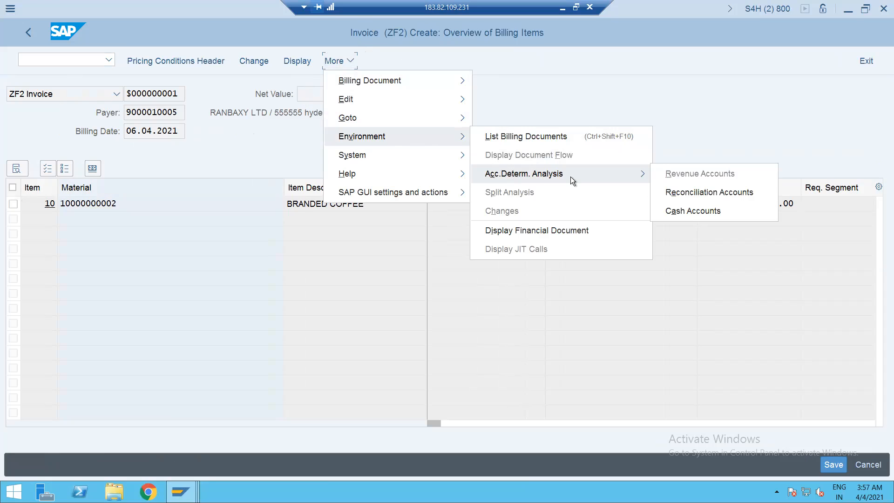
pyautogui.click(516, 96)
pyautogui.click(824, 463)
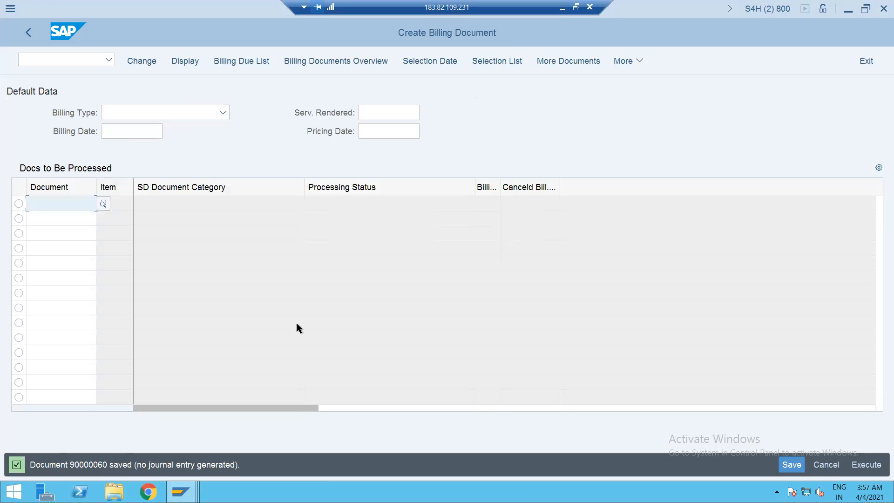
# Open transaction VF02 and release the proposed billing document to accounting.
pyautogui.click(48, 59)
pyautogui.write('/NVF02')
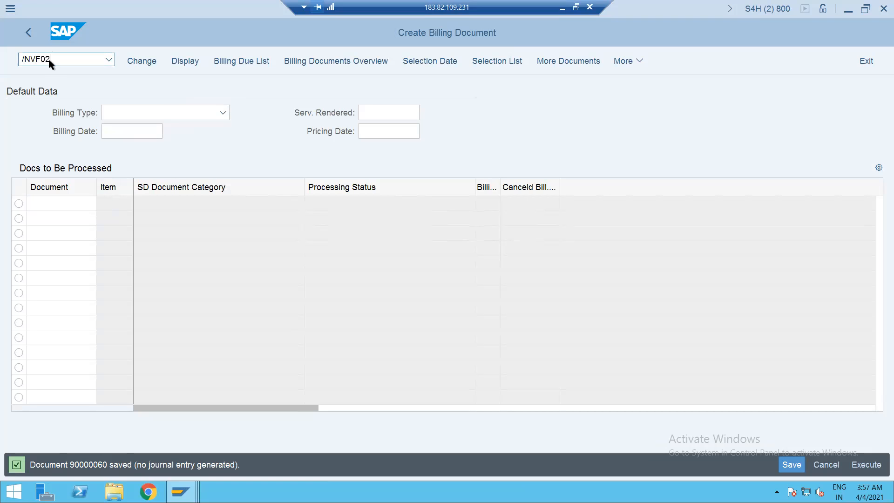
pyautogui.press('Return')
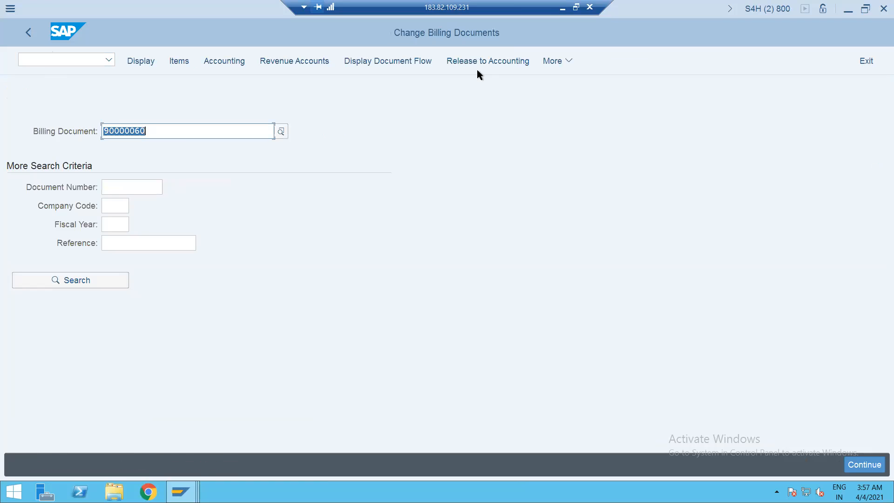
pyautogui.click(472, 60)
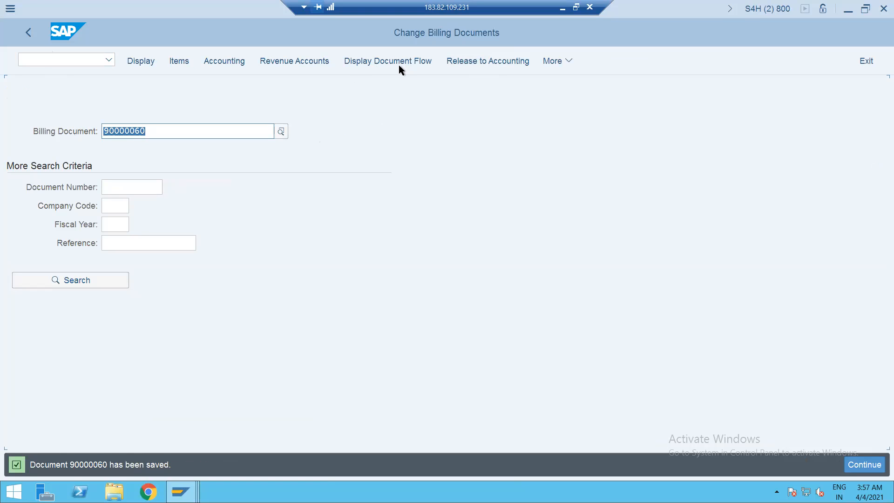
# Analyze the billing document's revenue account determination, examining access 001(ZOFI) under condition type PR00 in procedure ZOFI00, and return to the billing document.
pyautogui.click(295, 62)
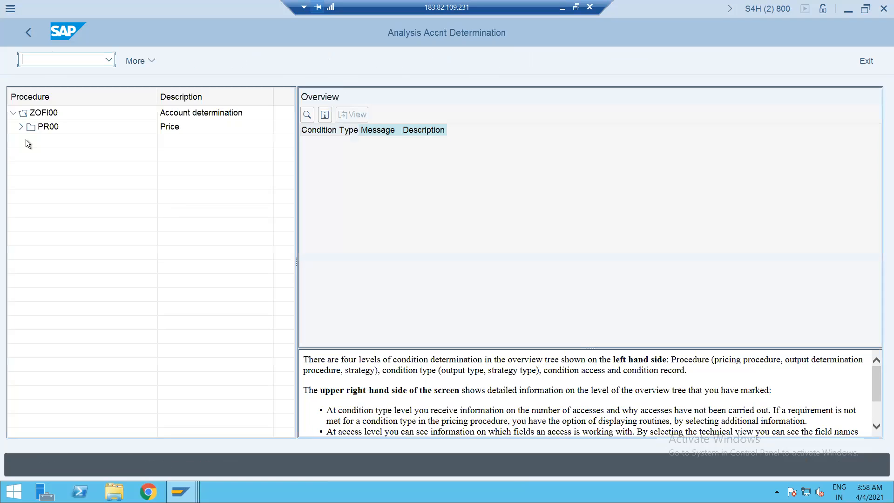
pyautogui.click(16, 124)
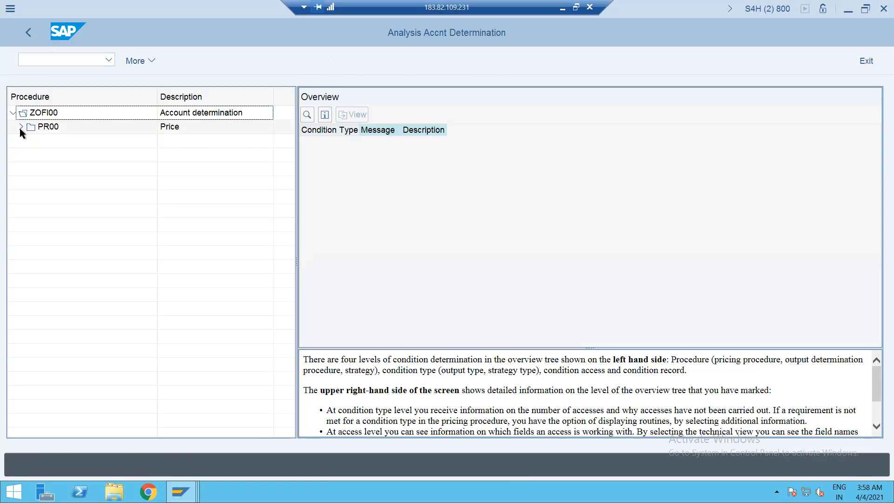
pyautogui.click(21, 127)
pyautogui.click(57, 141)
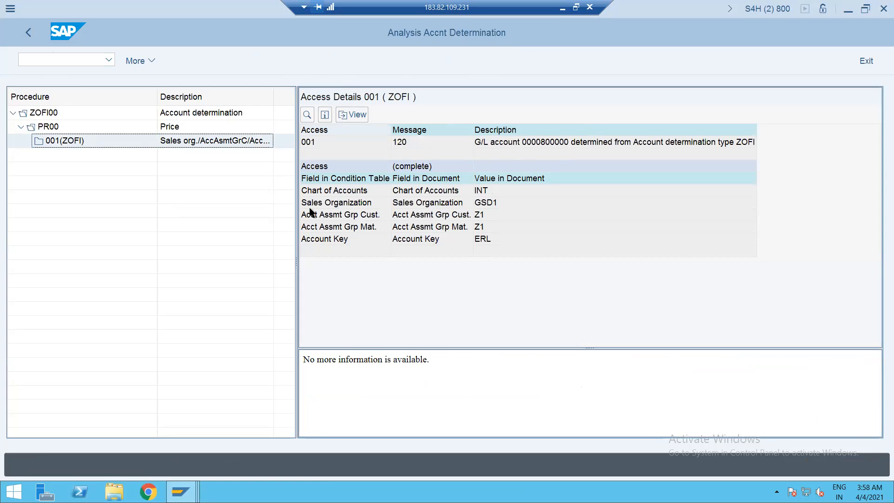
pyautogui.click(30, 33)
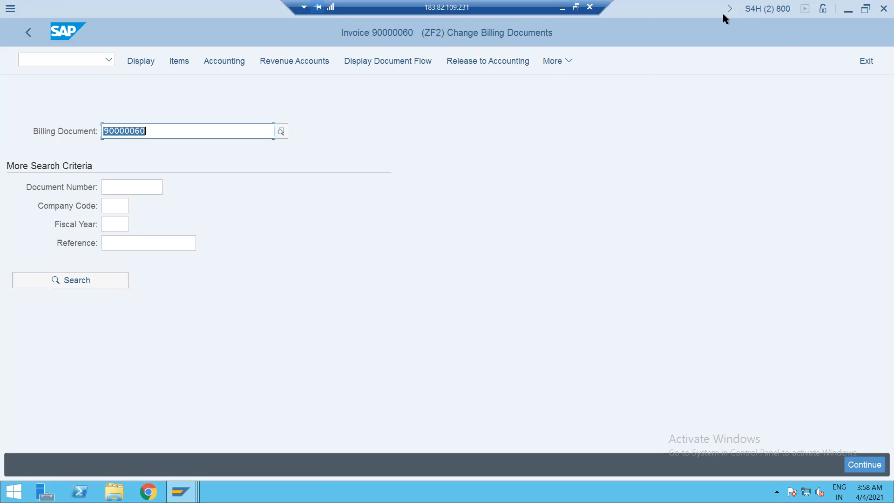
# Minimize both open SAP session windows to return to the desktop.
pyautogui.click(846, 12)
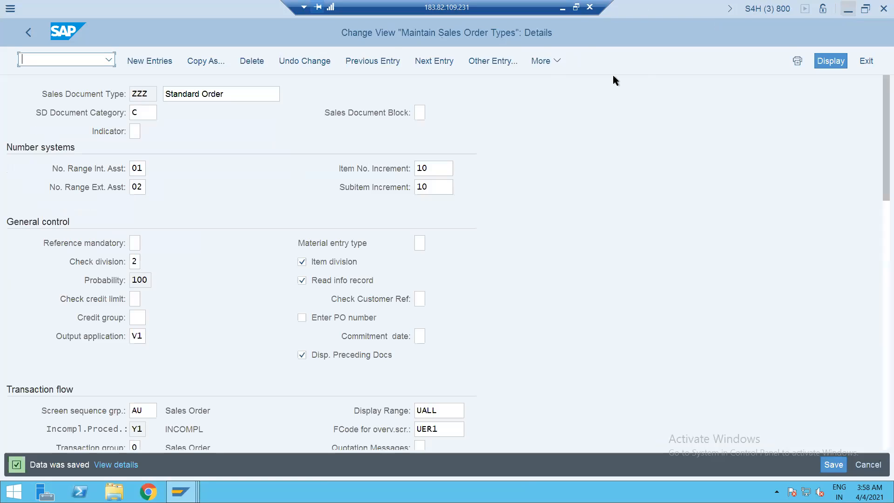
pyautogui.click(845, 13)
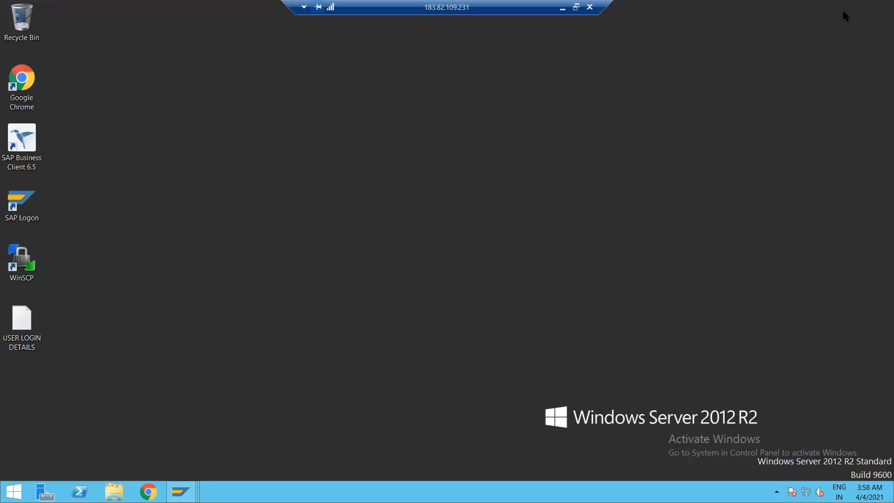